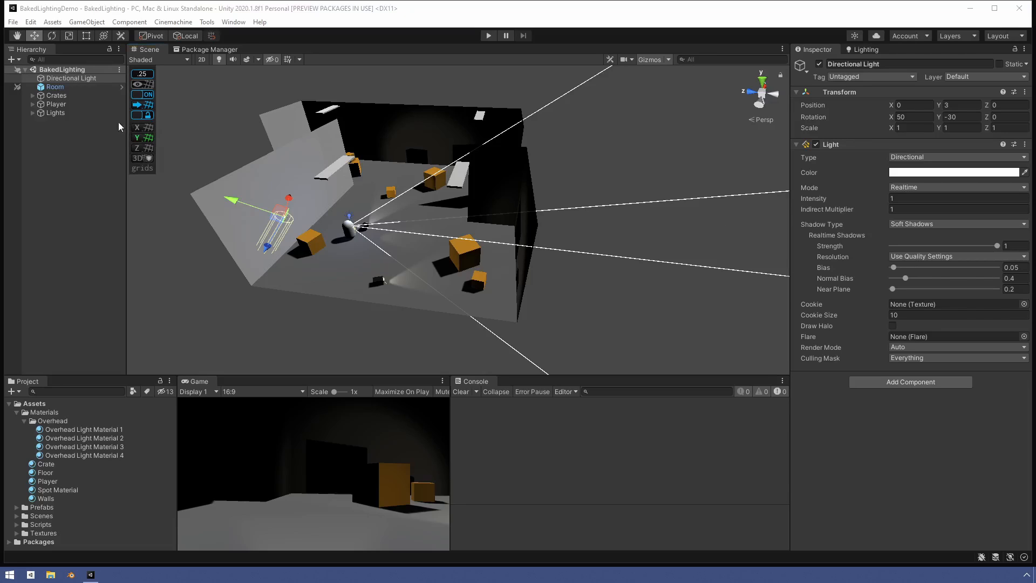
Make the Room object static and review its list of individual static flags.
left_click(53, 87)
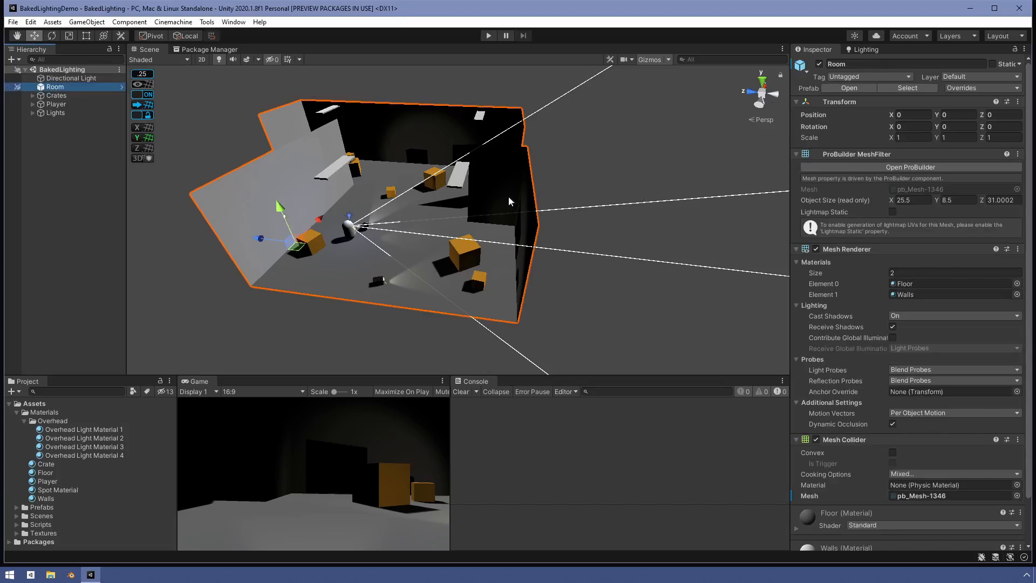
left_click(992, 63)
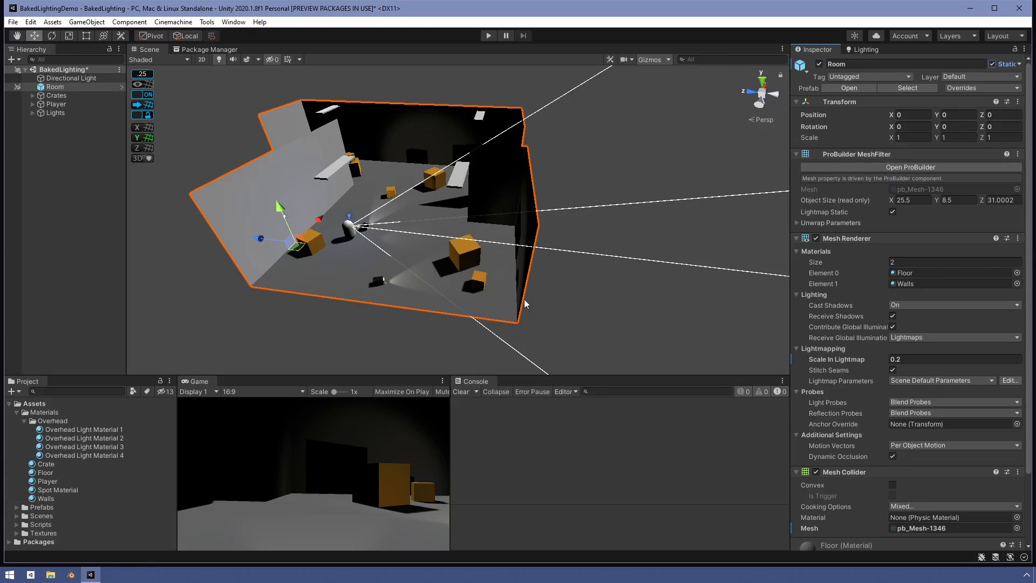
left_click(1019, 64)
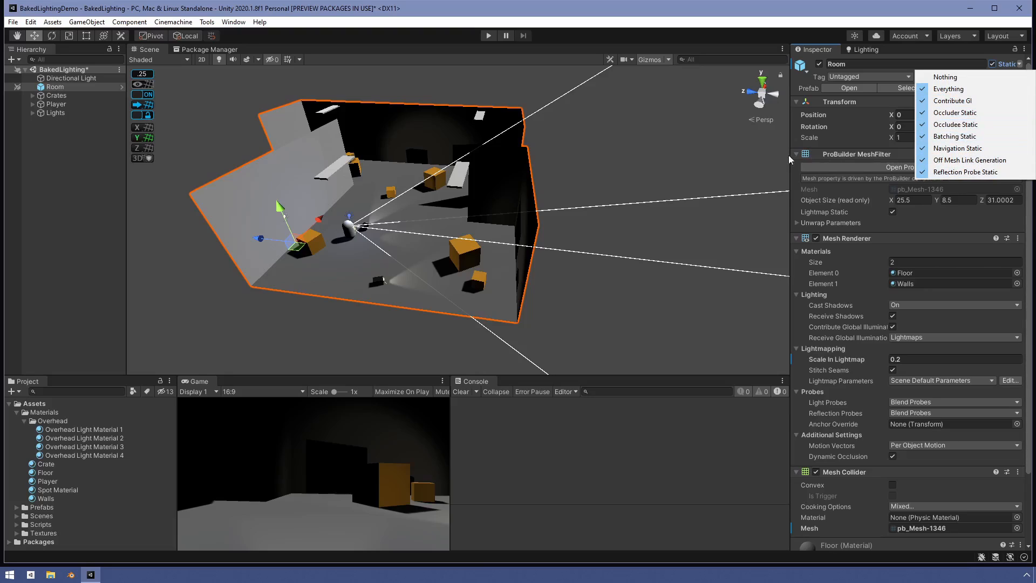
left_click(657, 155)
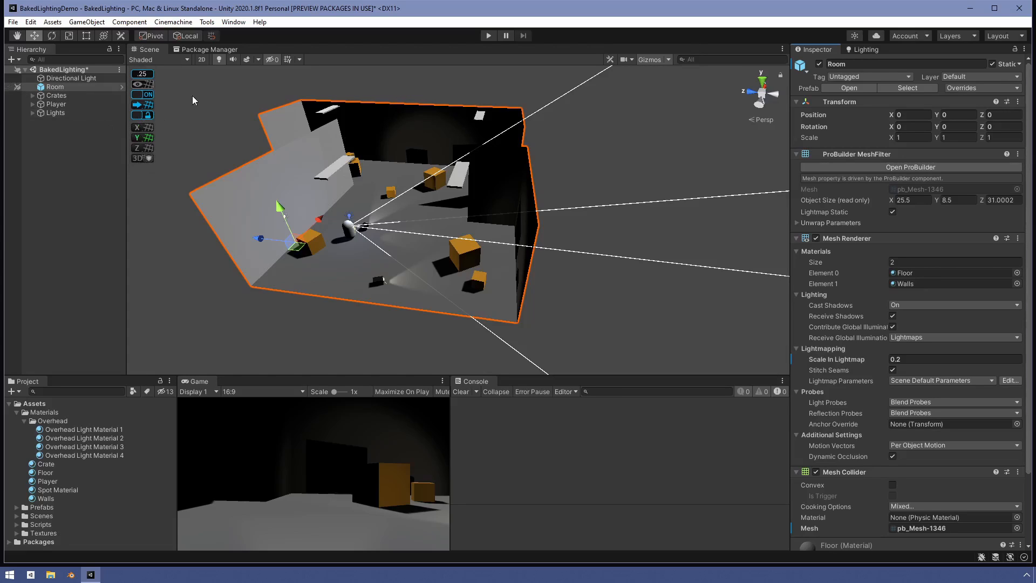
Make the Crates group and all its child crates static, and expand the Lights group in place of Crates.
left_click(33, 95)
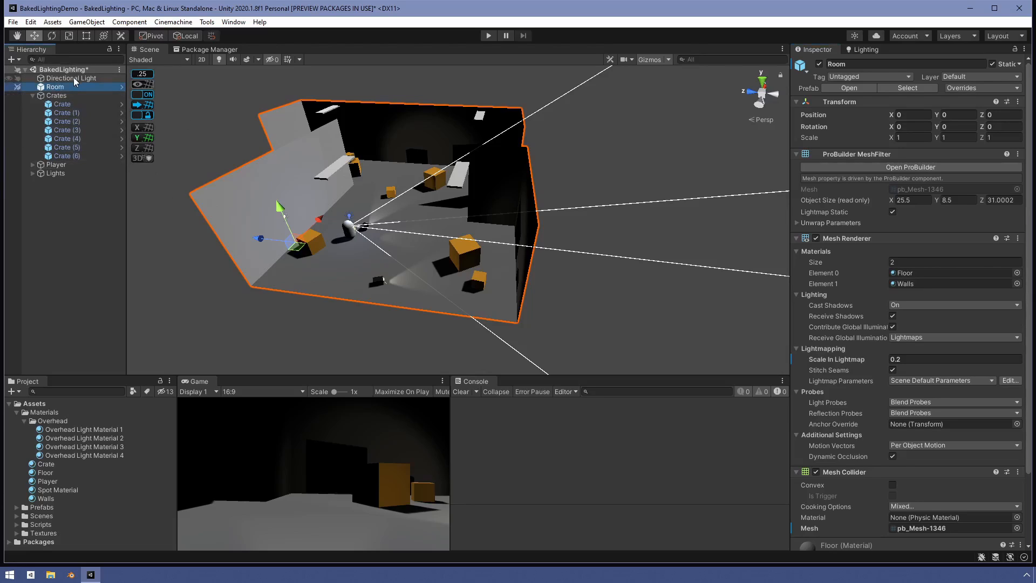
left_click(60, 95)
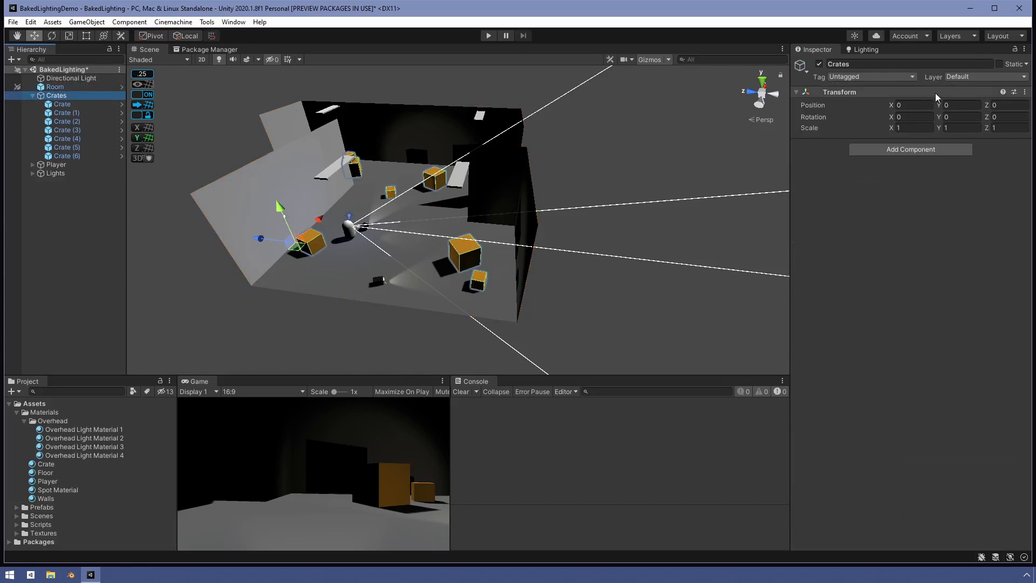
left_click(999, 64)
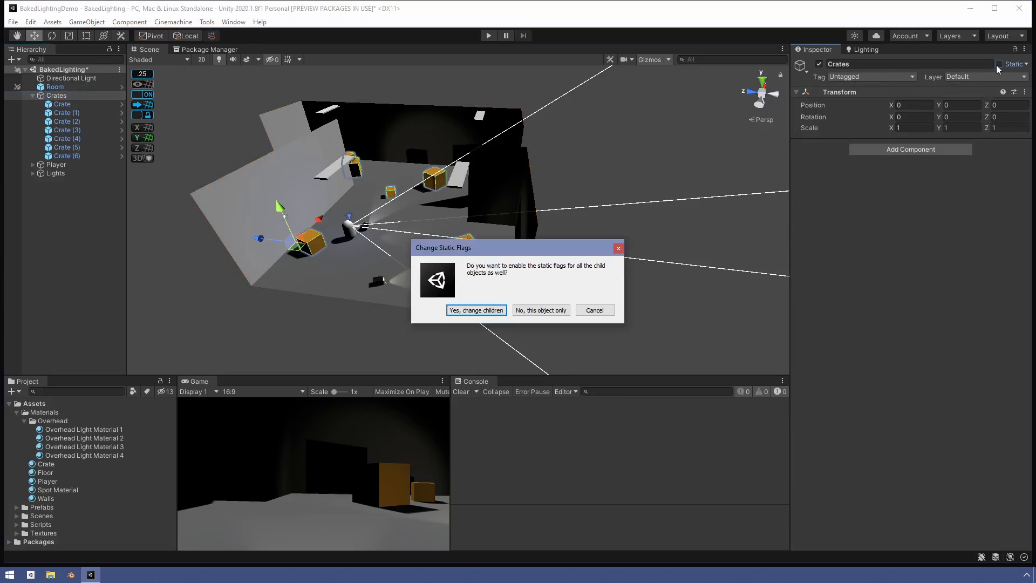
left_click(476, 310)
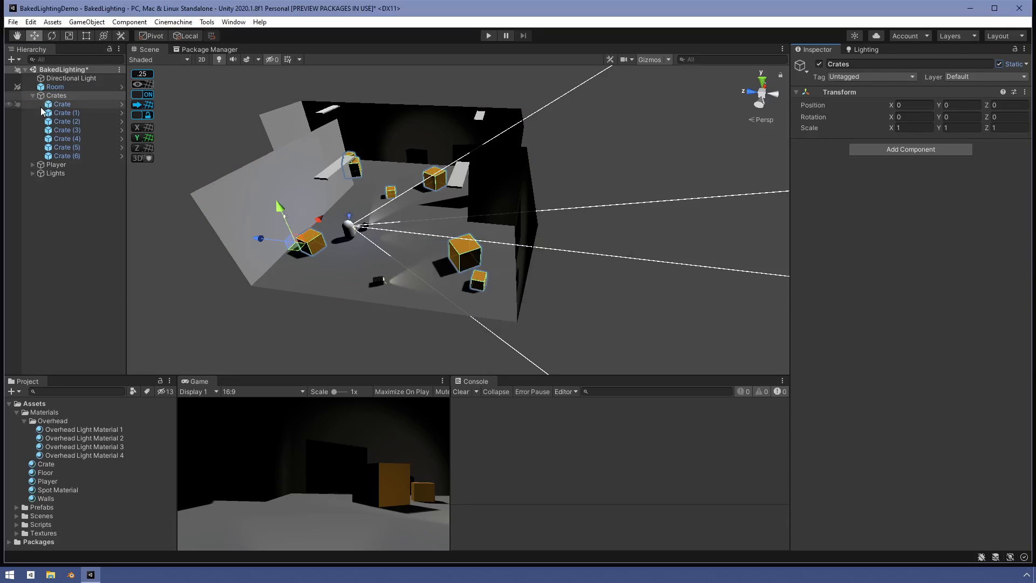
left_click(62, 106)
left_click(72, 122)
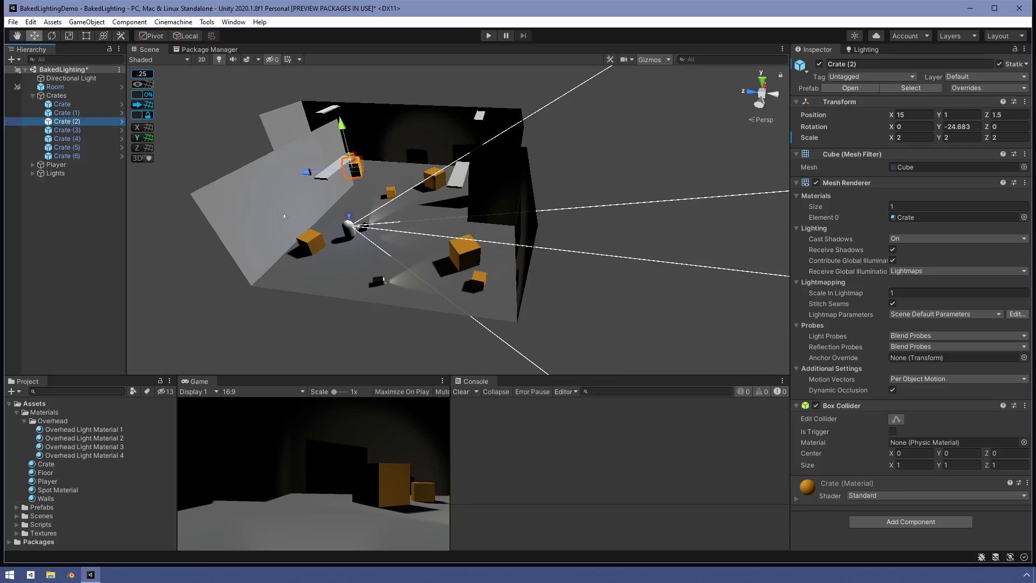
left_click(31, 96)
left_click(32, 113)
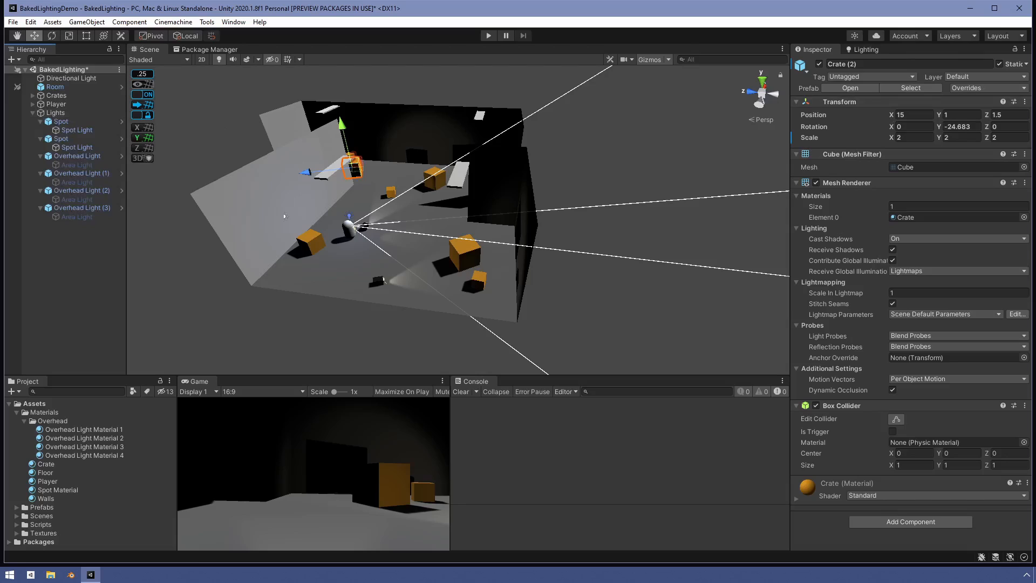
left_click(56, 112)
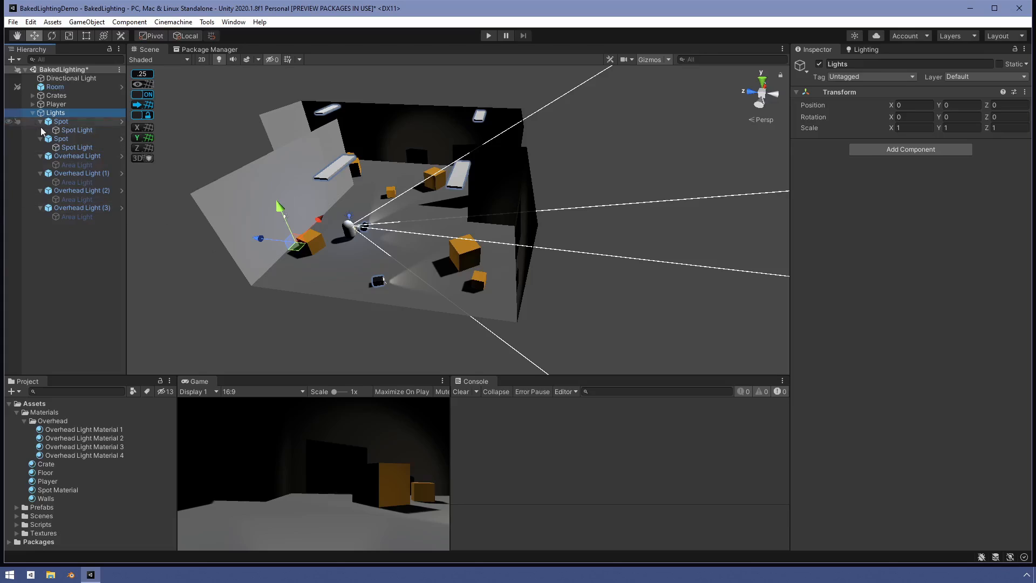
left_click(999, 64)
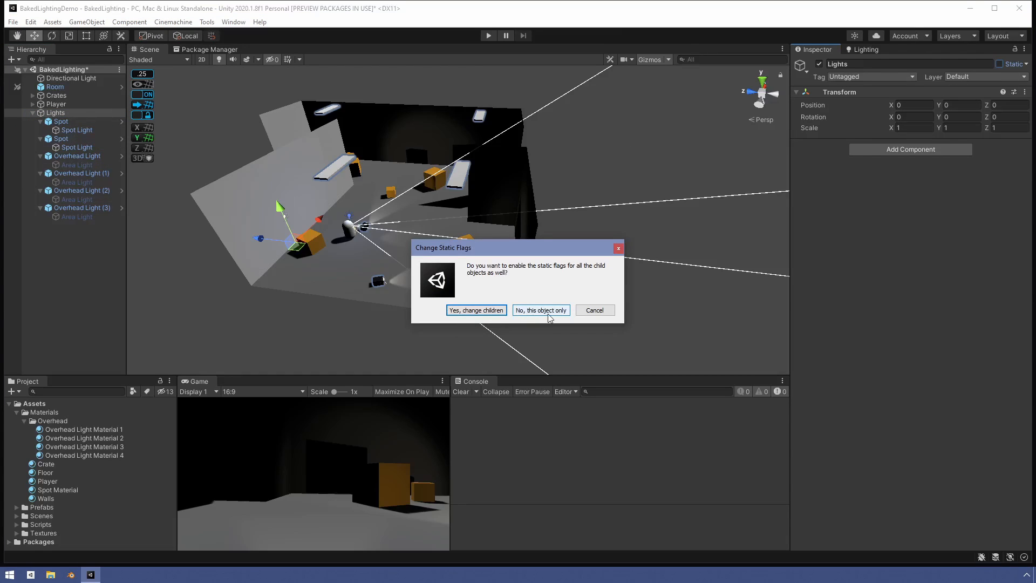
left_click(601, 314)
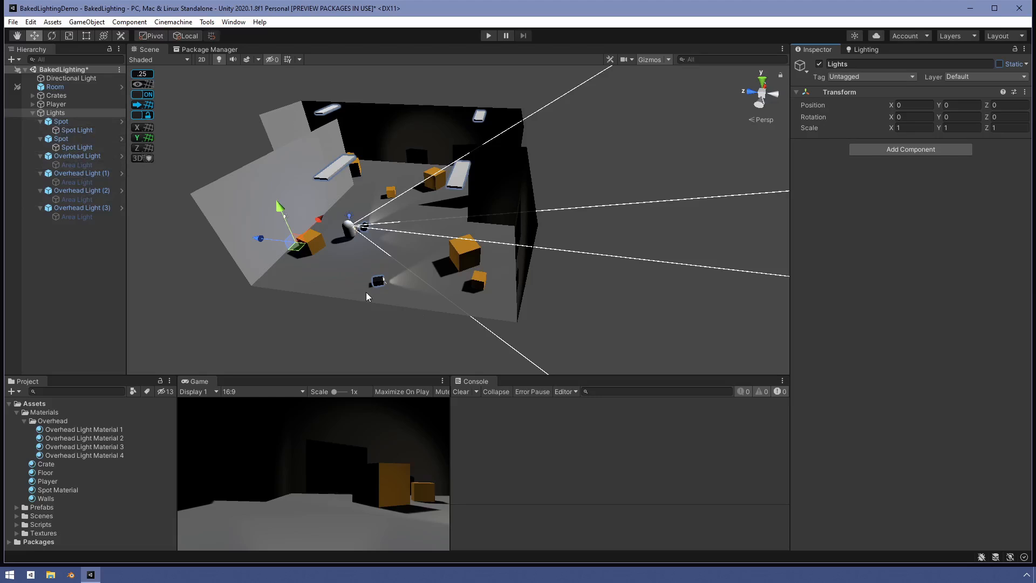
Examine the first Spot fixture in the Lights group up close from its side.
double_click(61, 121)
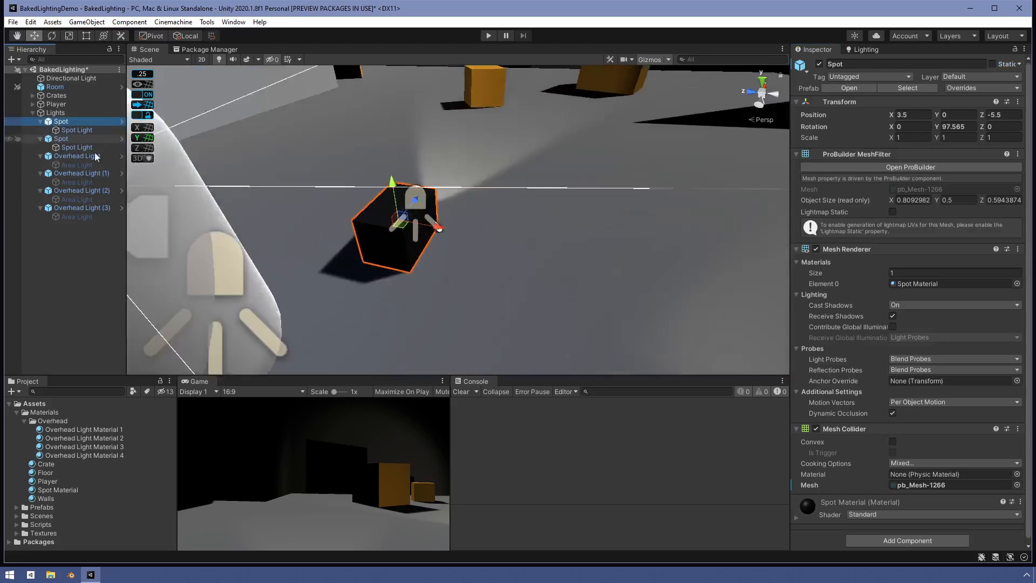
scroll(494, 273, "down", 3)
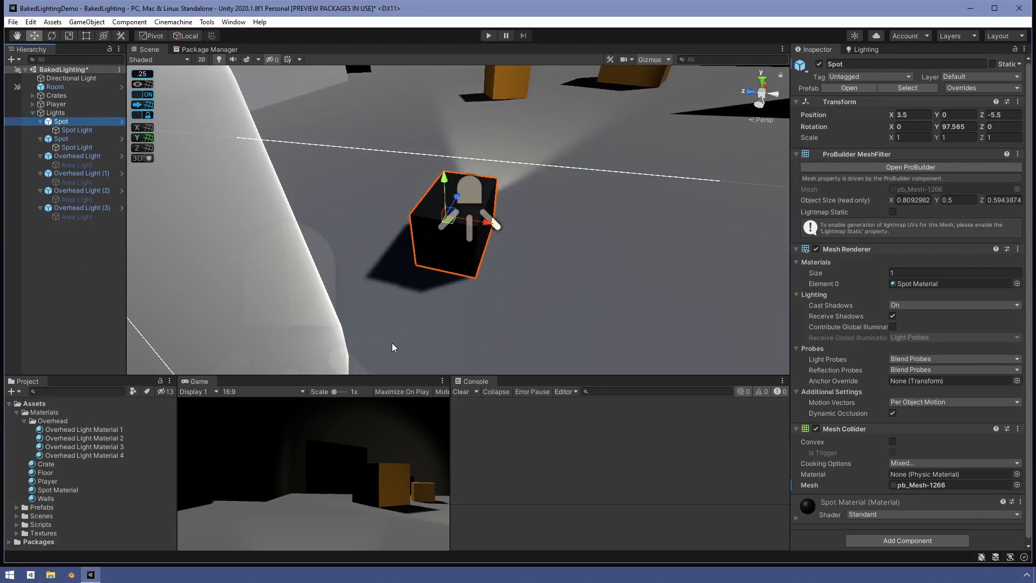
left_click_drag(396, 344, 163, 324, "alt")
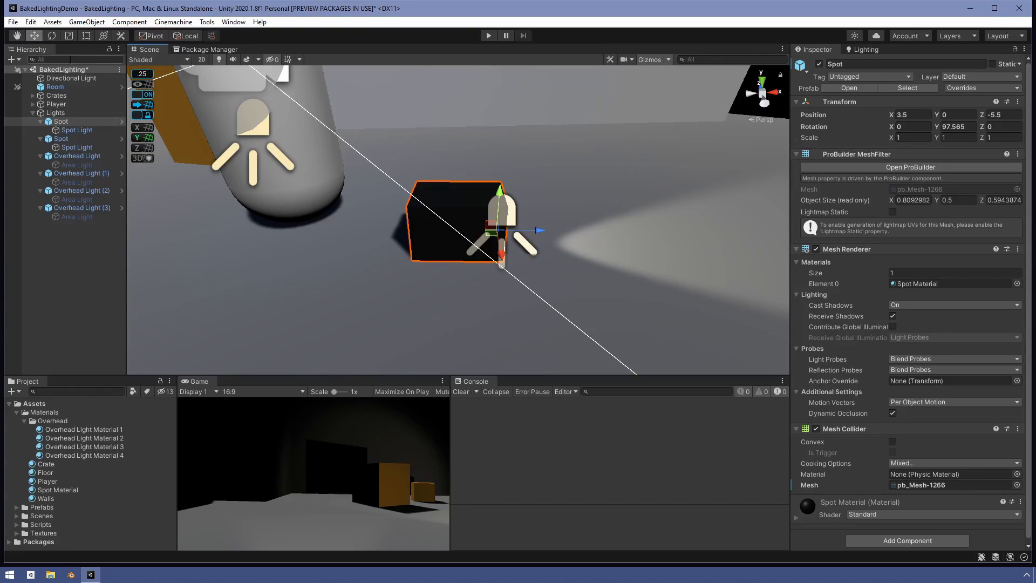
Make the four Overhead Light objects static without changing their child area lights.
left_click(49, 156)
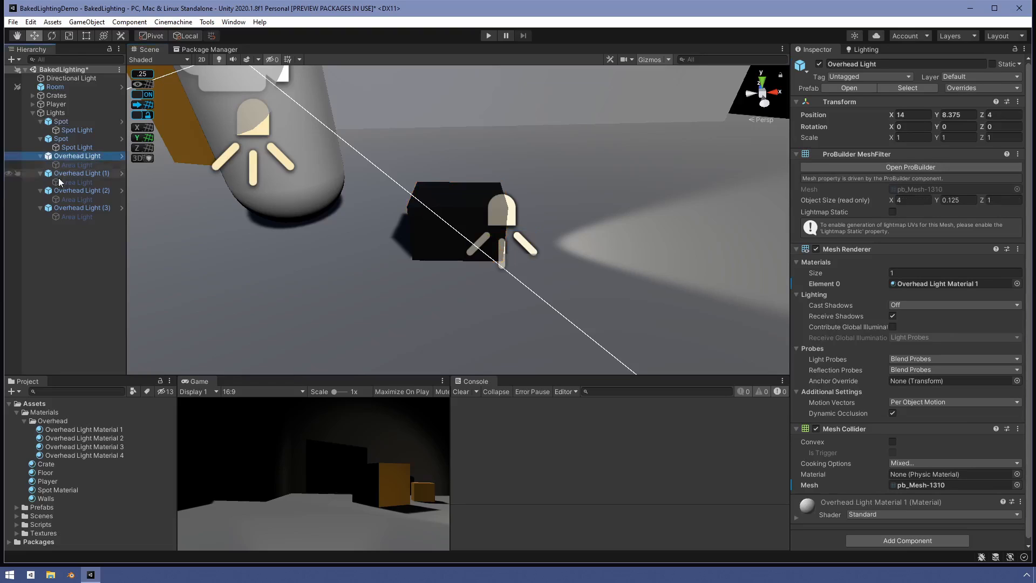
left_click(57, 207, "shift")
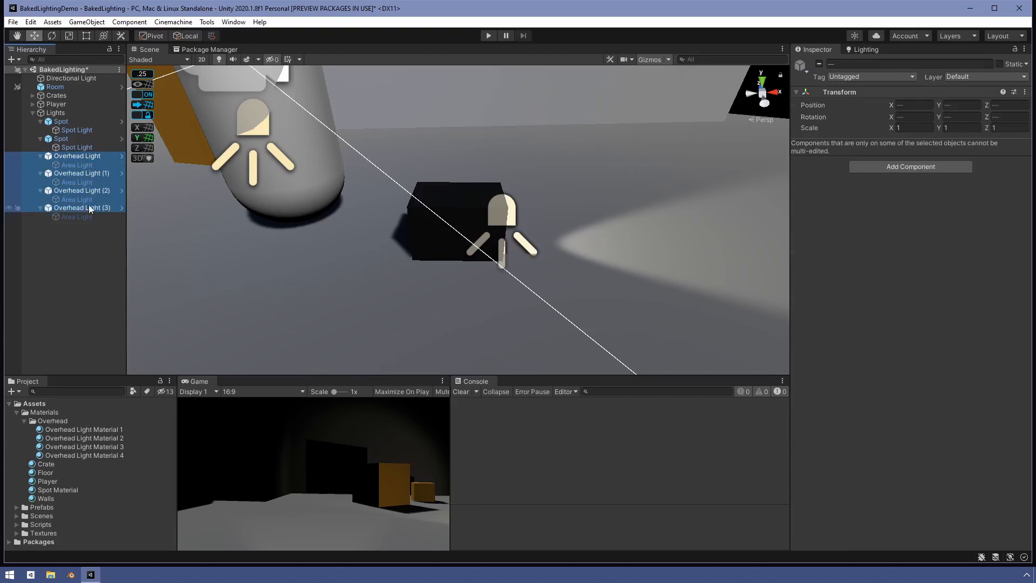
left_click(1000, 64)
left_click(540, 310)
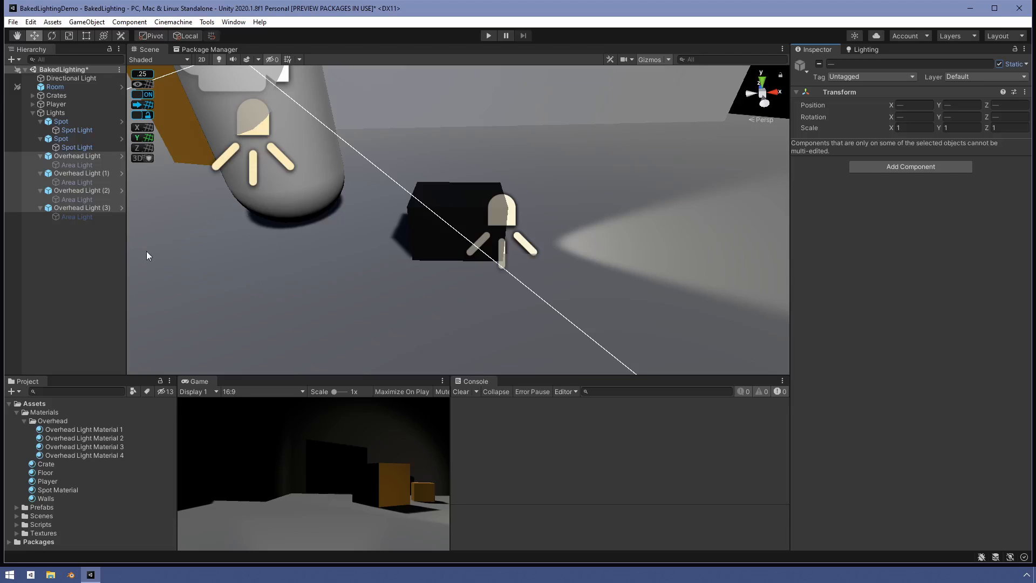
Collapse the Lights group and deactivate the Directional Light object.
left_click_drag(374, 267, 1034, 201, "alt")
left_click_drag(448, 132, 184, 259, "alt")
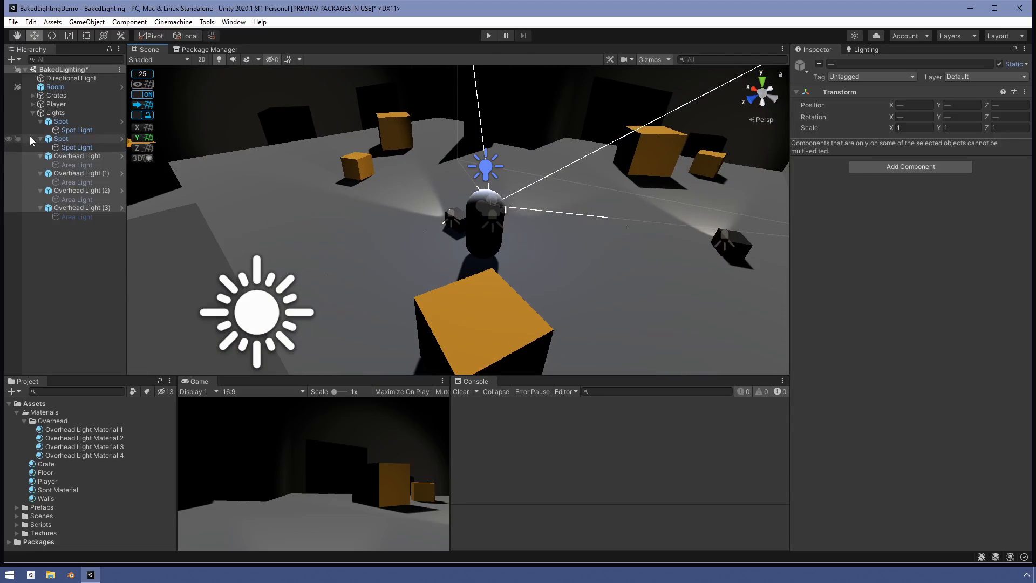
left_click(33, 112)
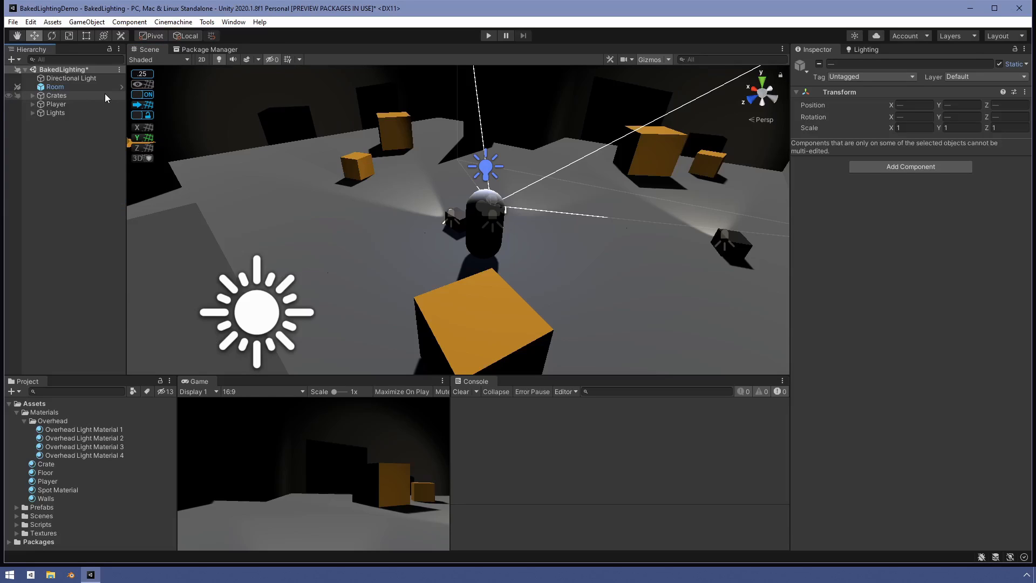
scroll(508, 179, "down", 3)
scroll(507, 179, "down", 3)
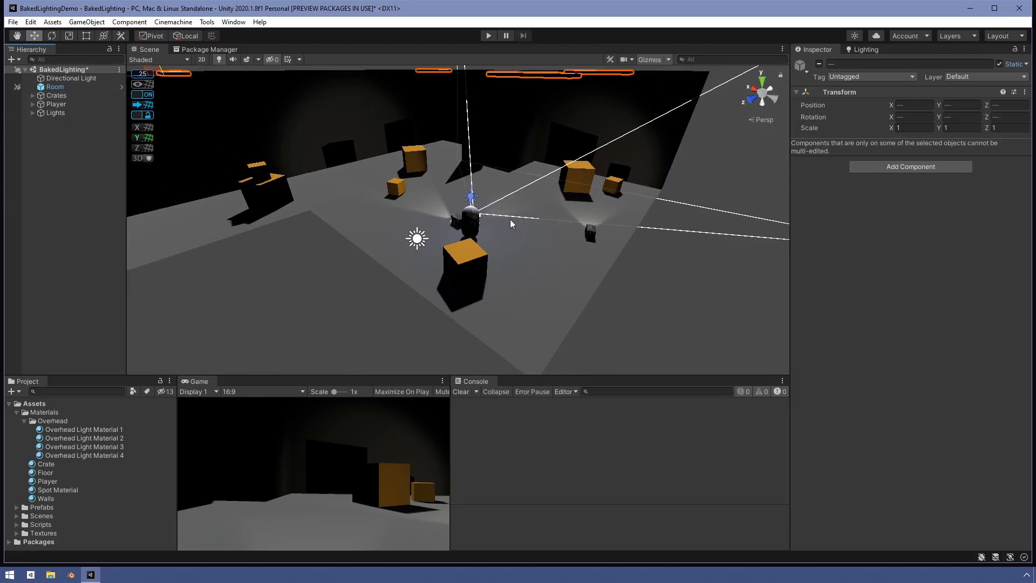
scroll(519, 212, "down", 3)
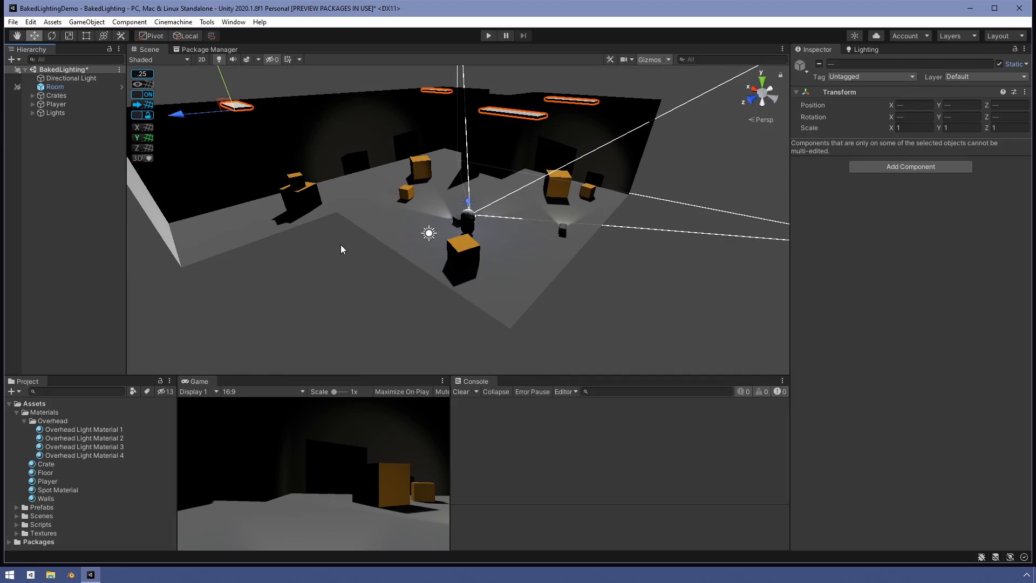
middle_click_drag(342, 248, 399, 270)
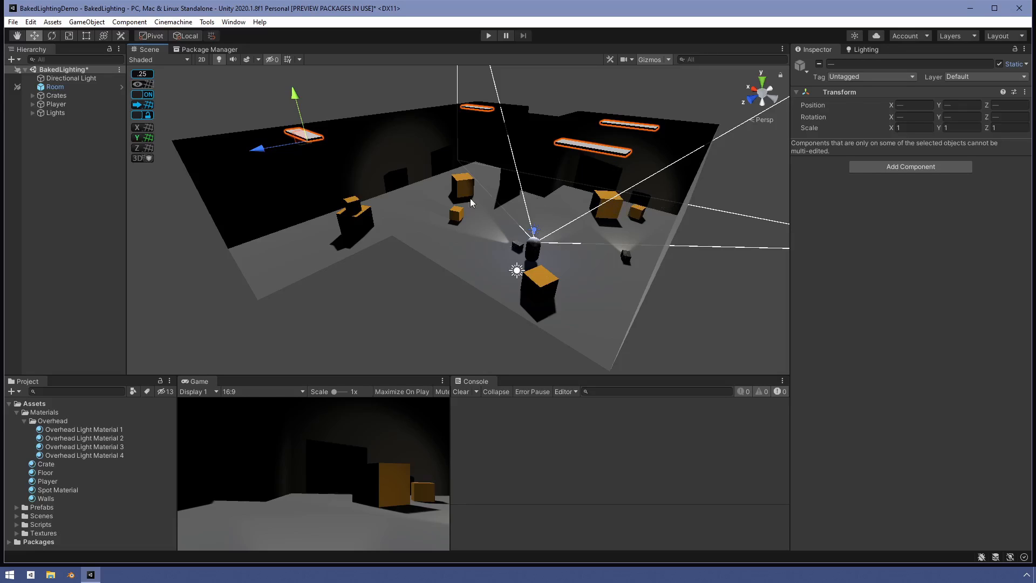
left_click(82, 79)
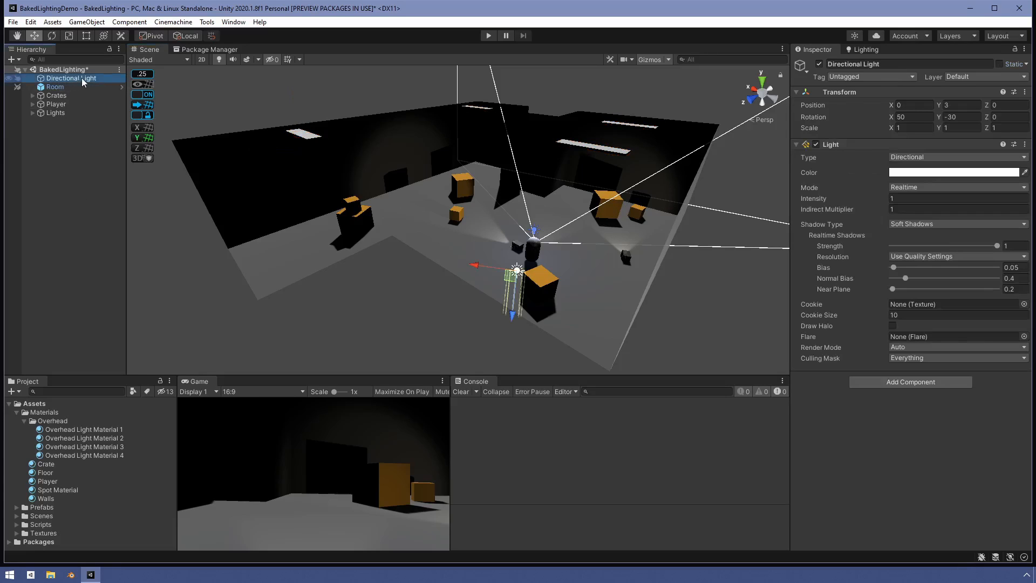
left_click(818, 64)
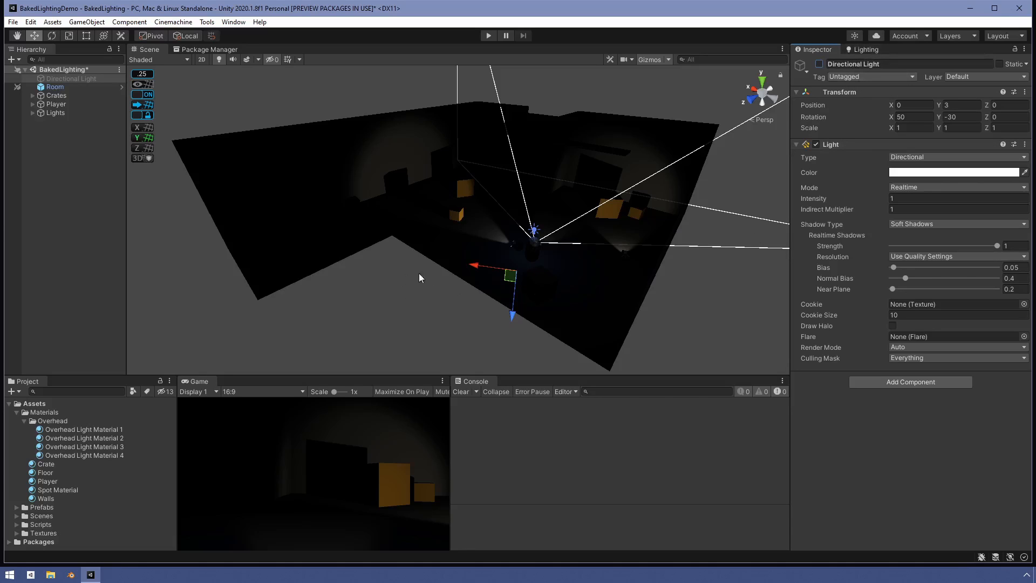
Examine the Player capsule and its child objects, including the settings of its Spot Light.
middle_click_drag(419, 278, 379, 237)
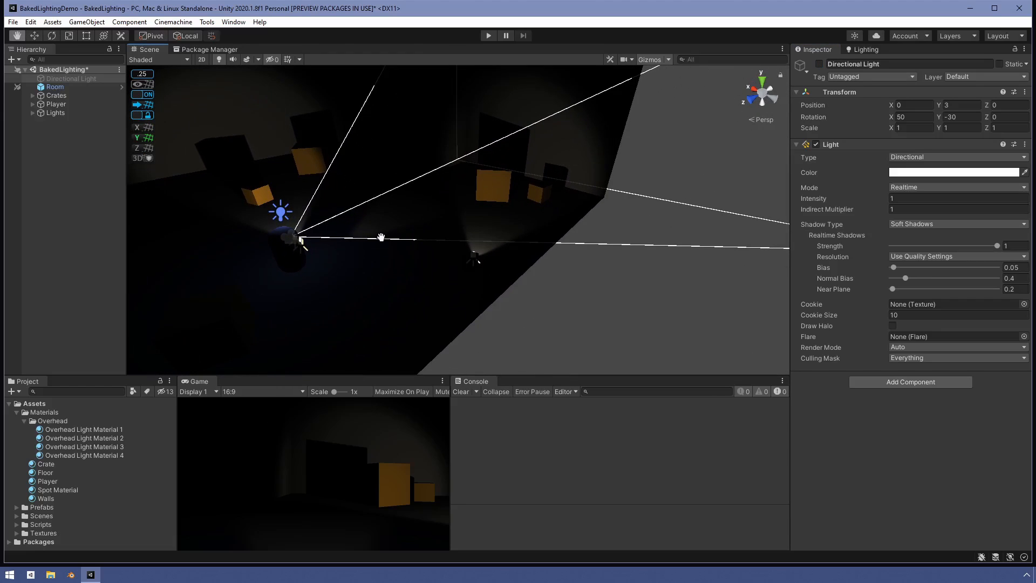
left_click(32, 105)
double_click(54, 104)
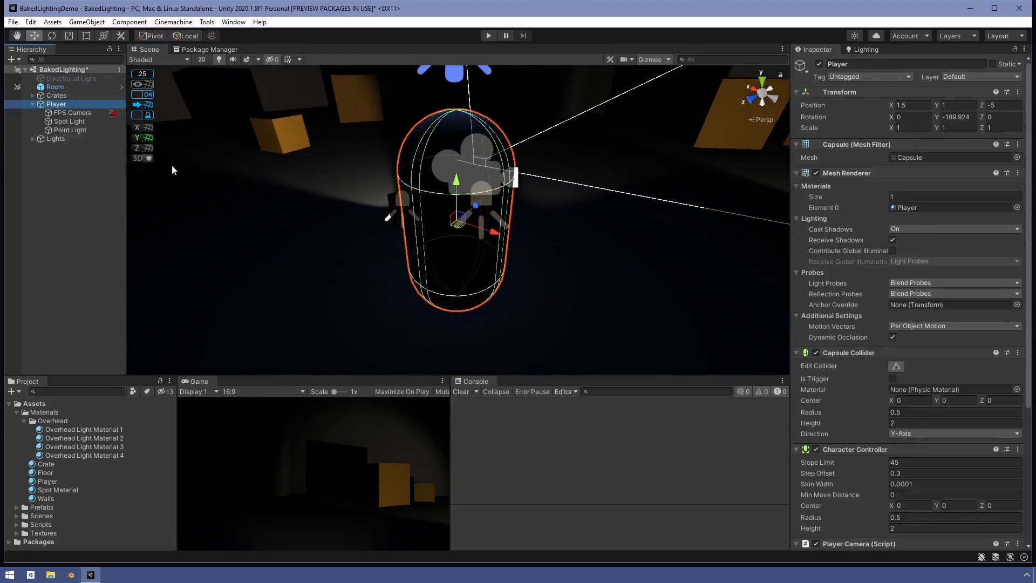
left_click_drag(572, 216, 296, 178, "alt")
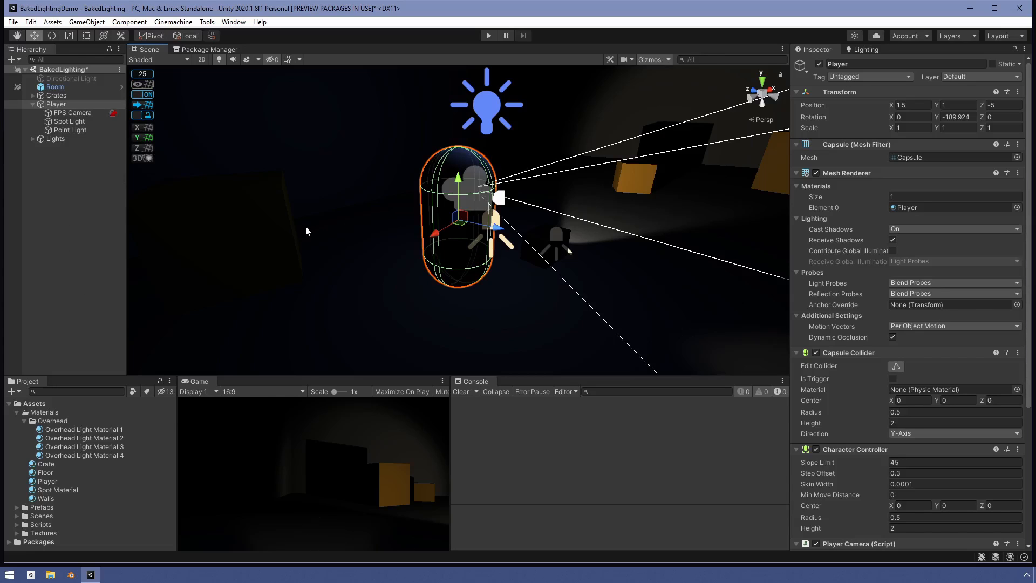
left_click(69, 122)
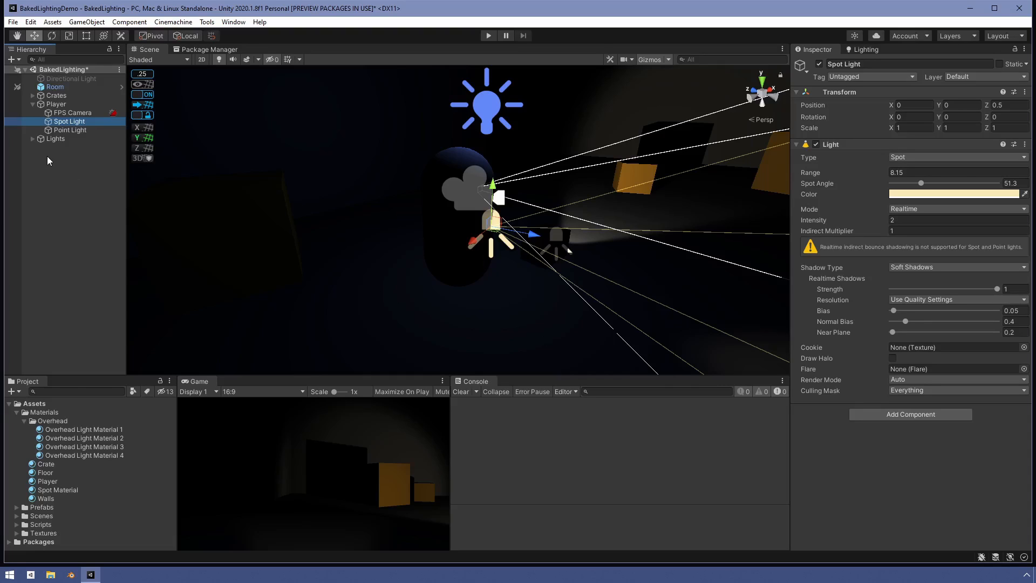
left_click(32, 104)
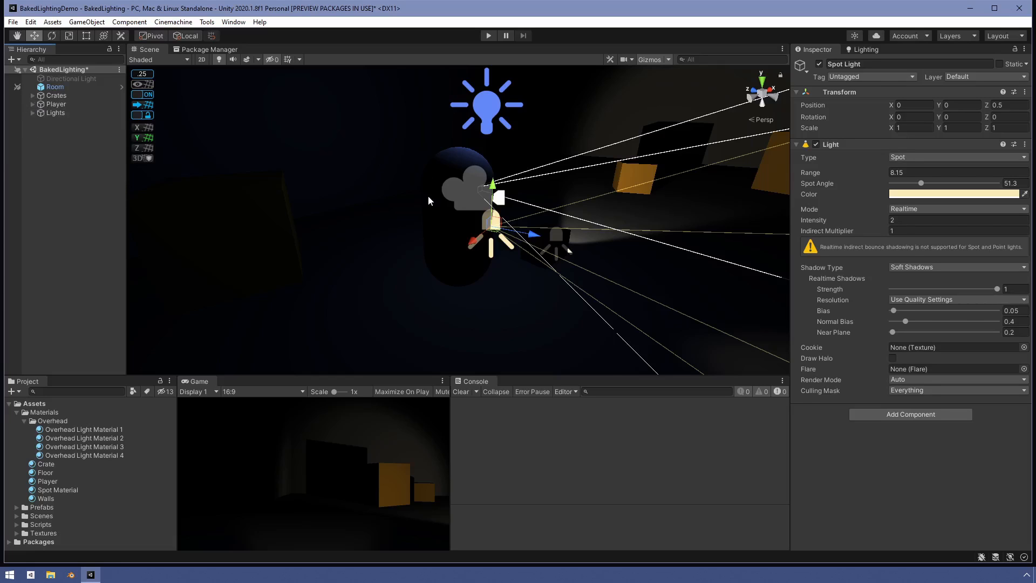
Review the static setting of the Player, the Crates group and the Room.
scroll(427, 195, "down", 2)
left_click_drag(426, 195, 534, 211, "alt")
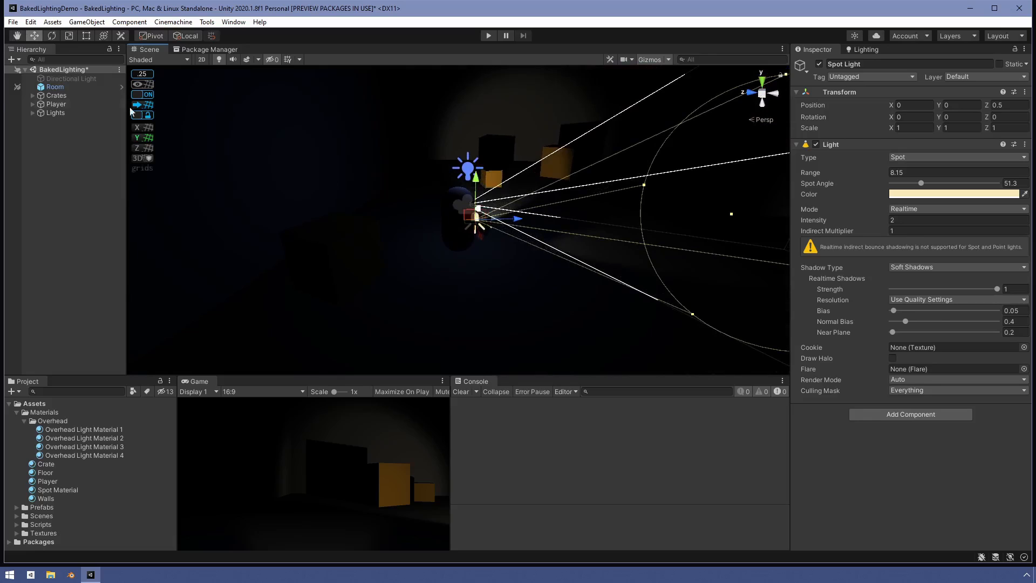
left_click(64, 104)
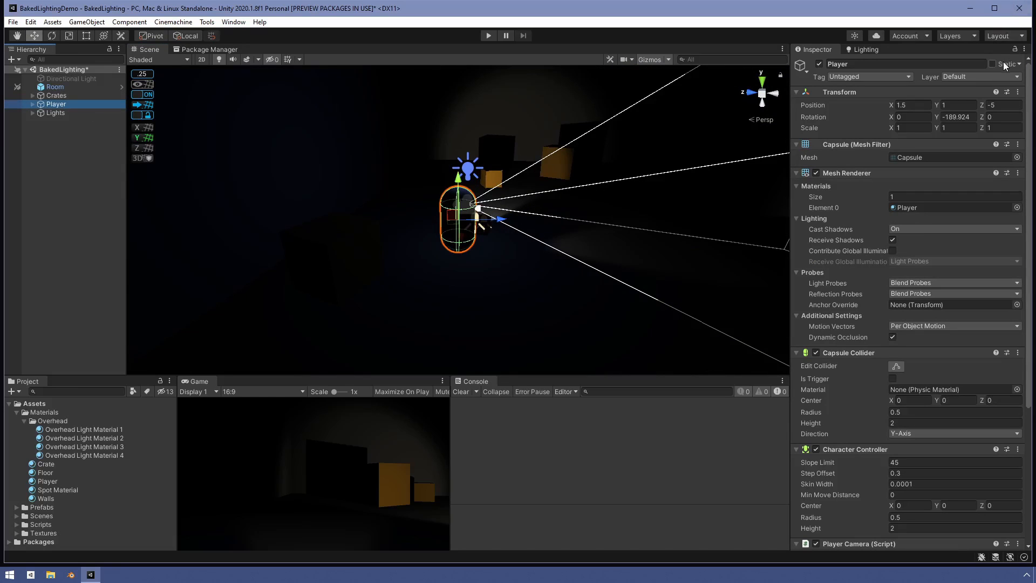
left_click(56, 95)
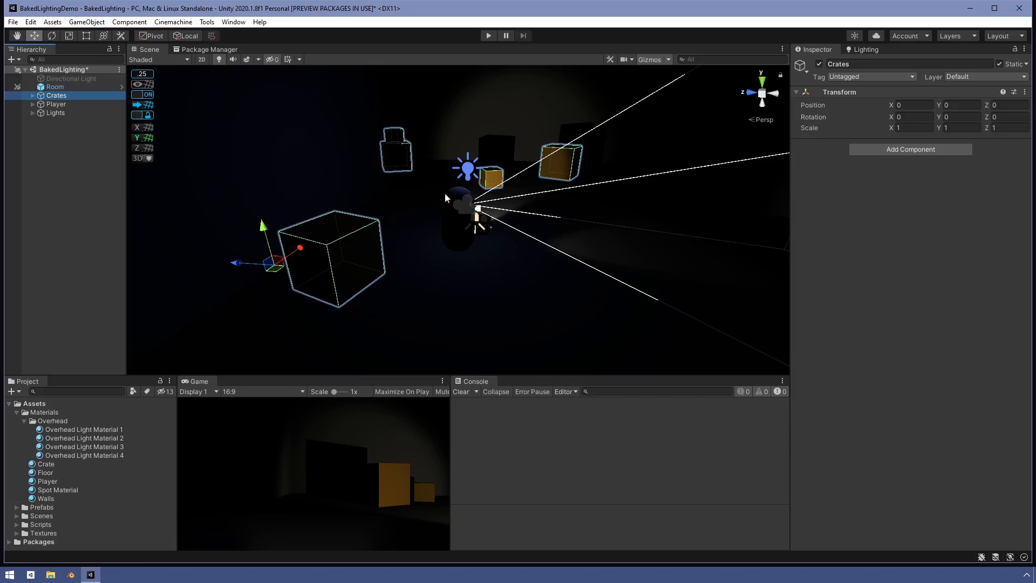
left_click(67, 85)
scroll(475, 162, "down", 2)
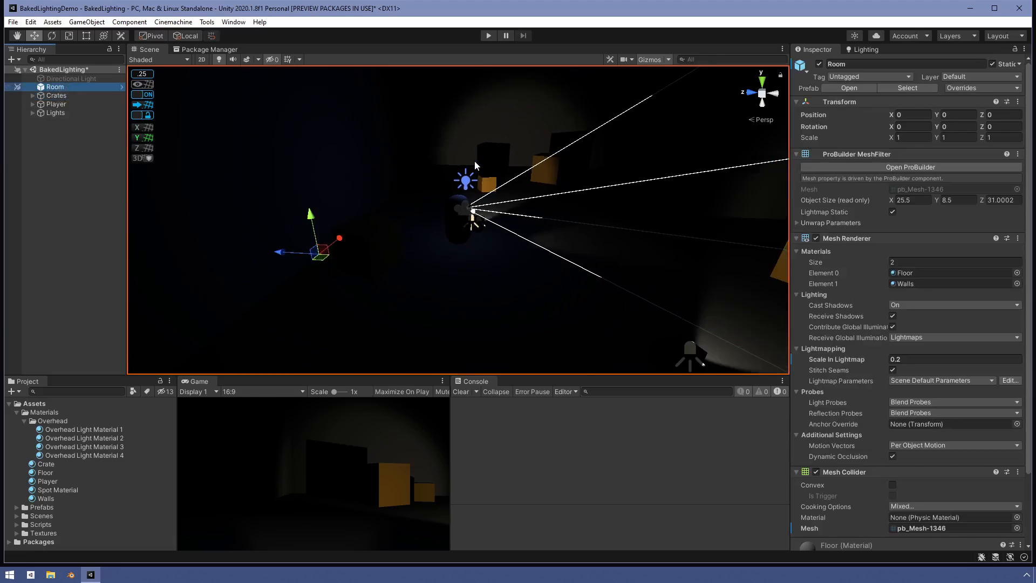
Expand the whole Lights group and review the available light types of the first Overhead Light's Area Light.
scroll(474, 161, "down", 5)
left_click_drag(499, 230, 527, 134, "alt")
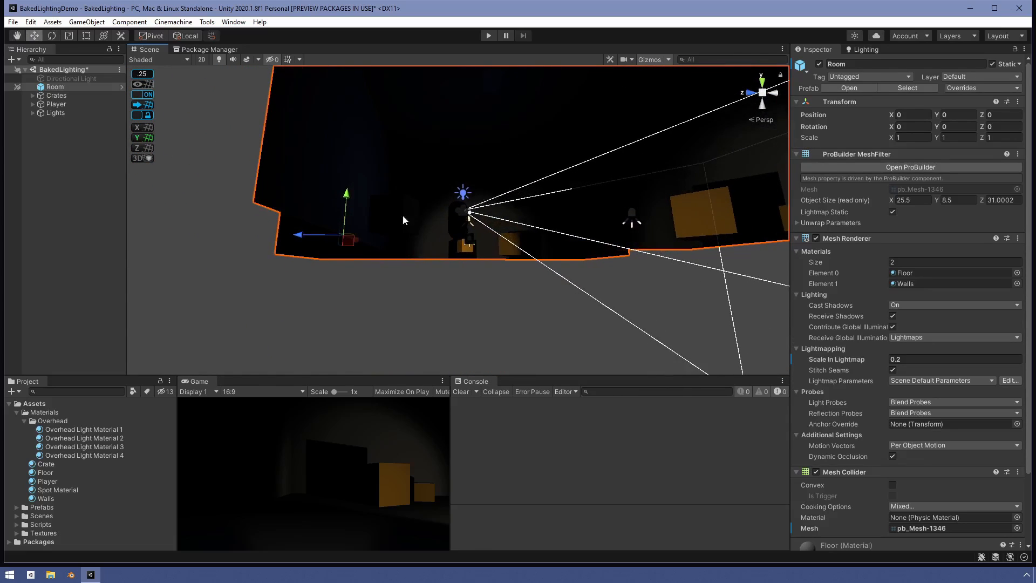
left_click(32, 112, "alt")
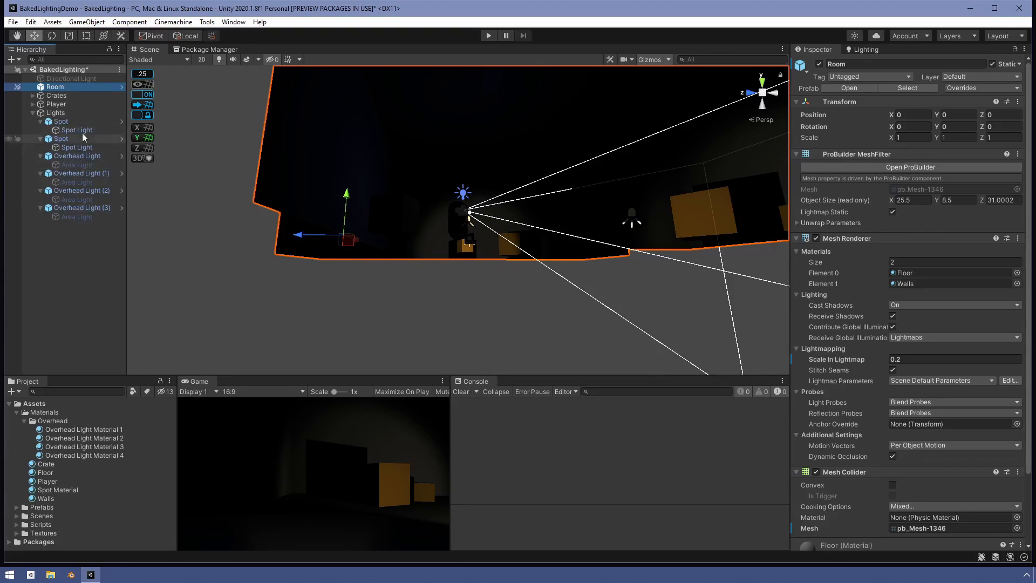
left_click(82, 164)
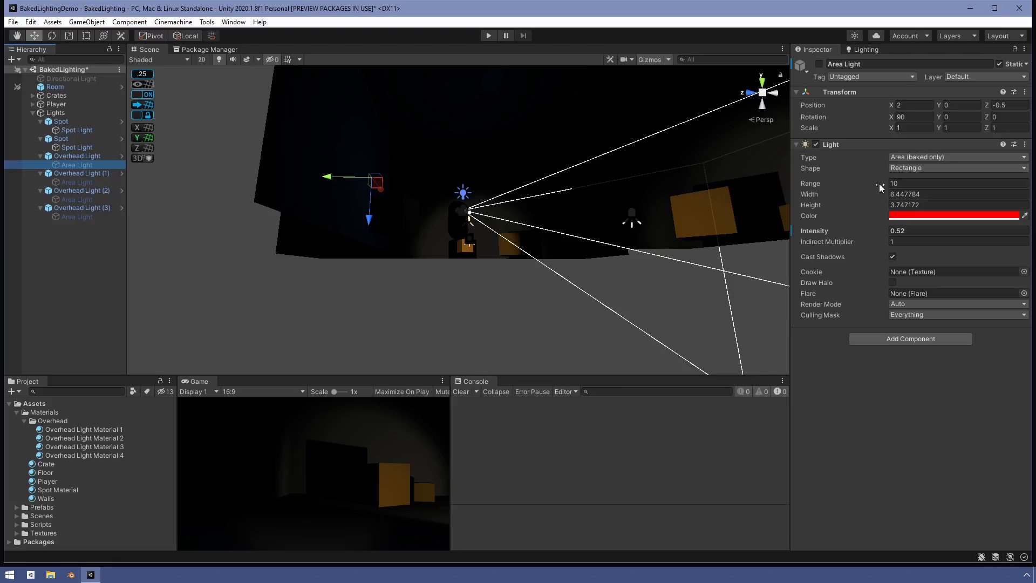
left_click(896, 157)
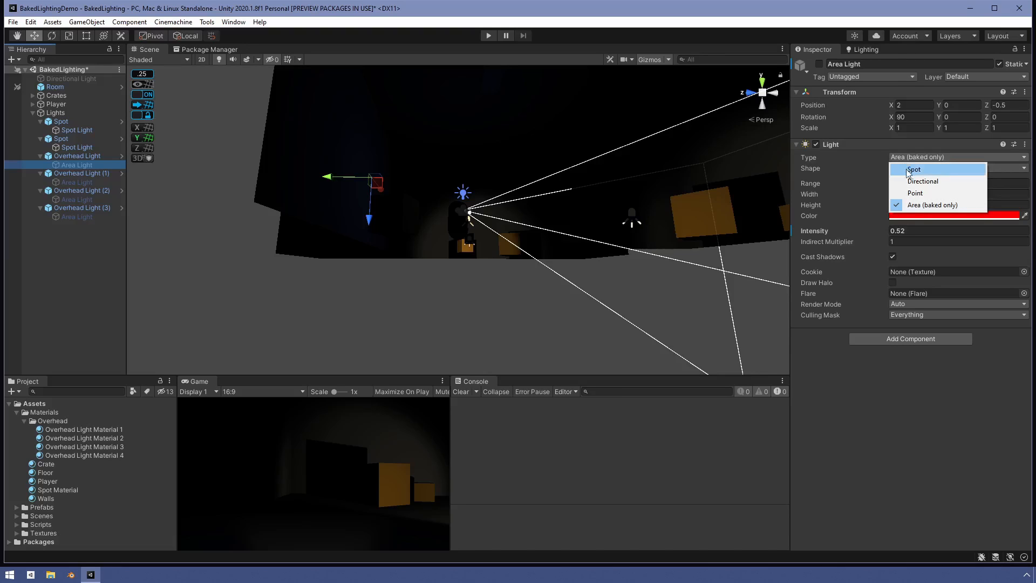
left_click(853, 423)
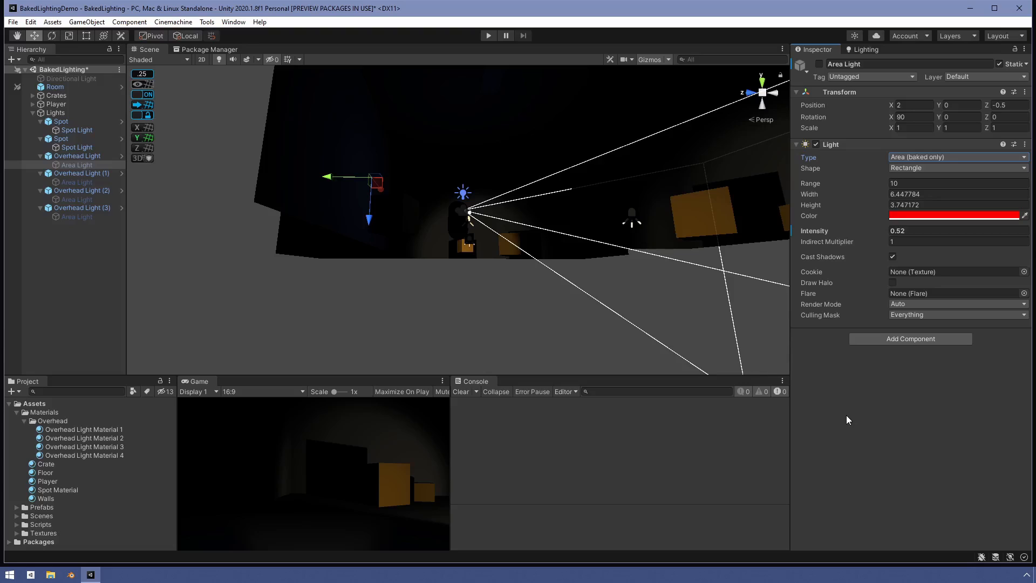
Activate the child Area Light of each of the four Overhead Light objects.
left_click(821, 62)
left_click(86, 182)
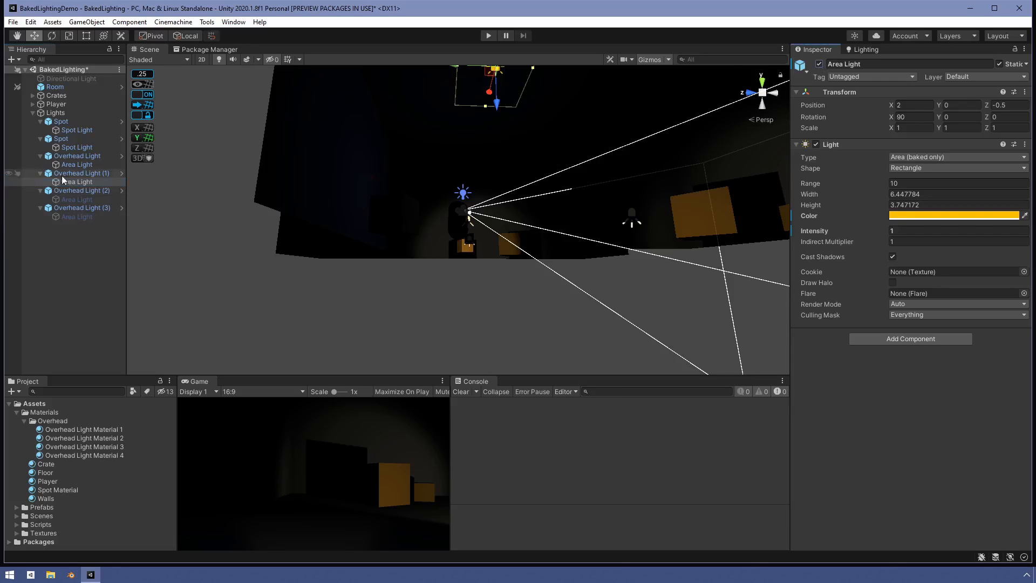
left_click(83, 200)
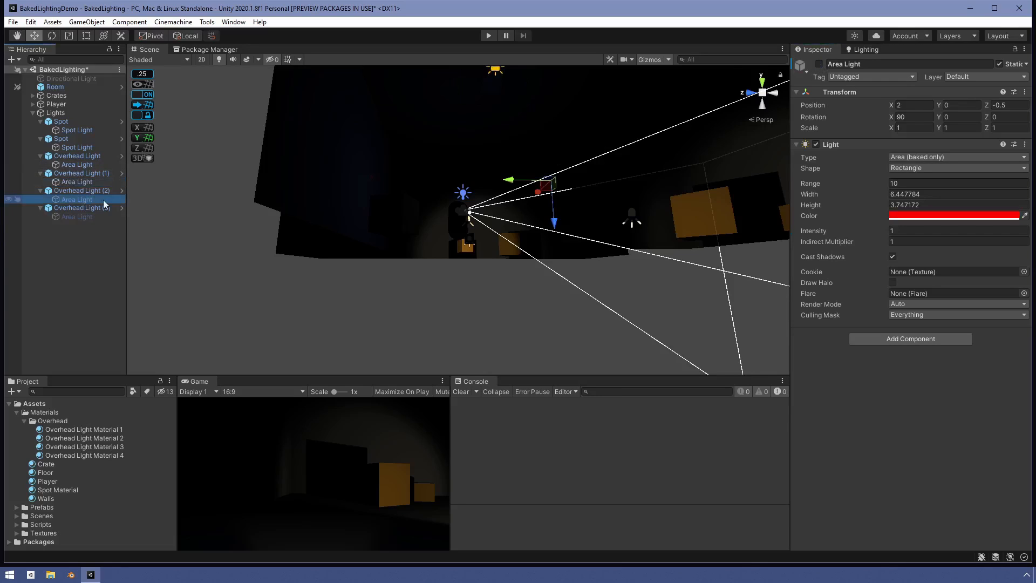
left_click(819, 64)
left_click(66, 216)
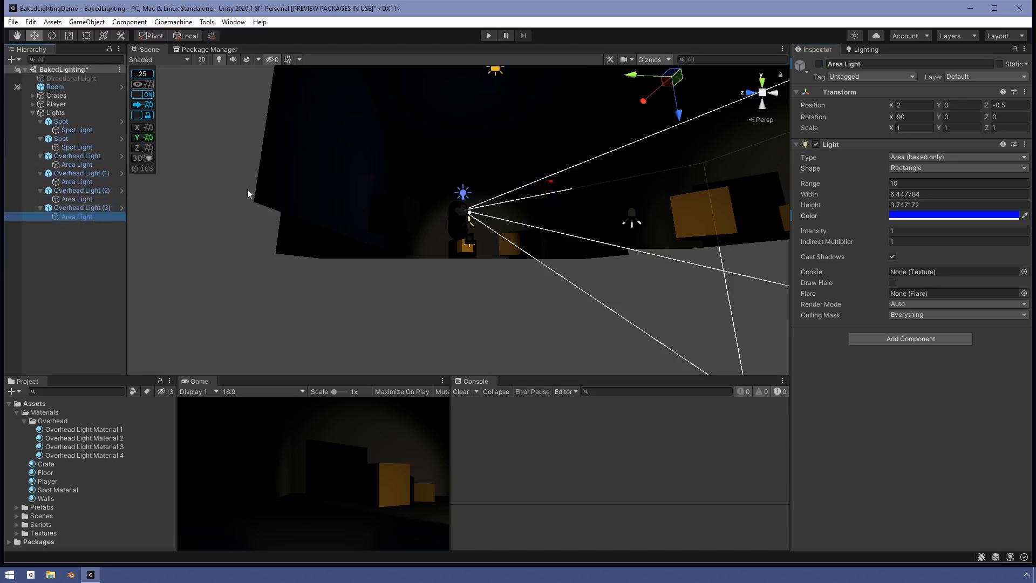
left_click(820, 64)
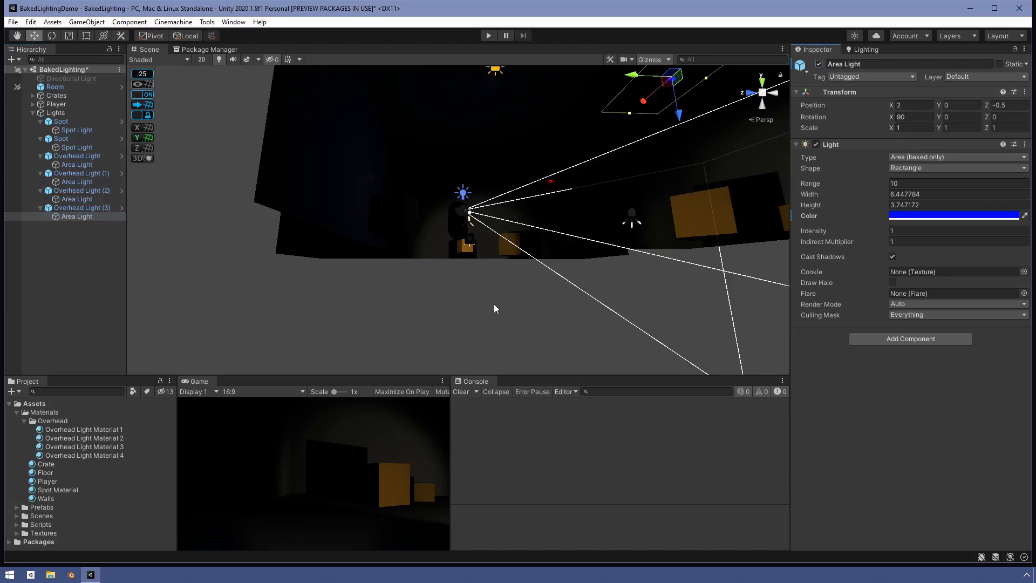
middle_click_drag(533, 165, 395, 263)
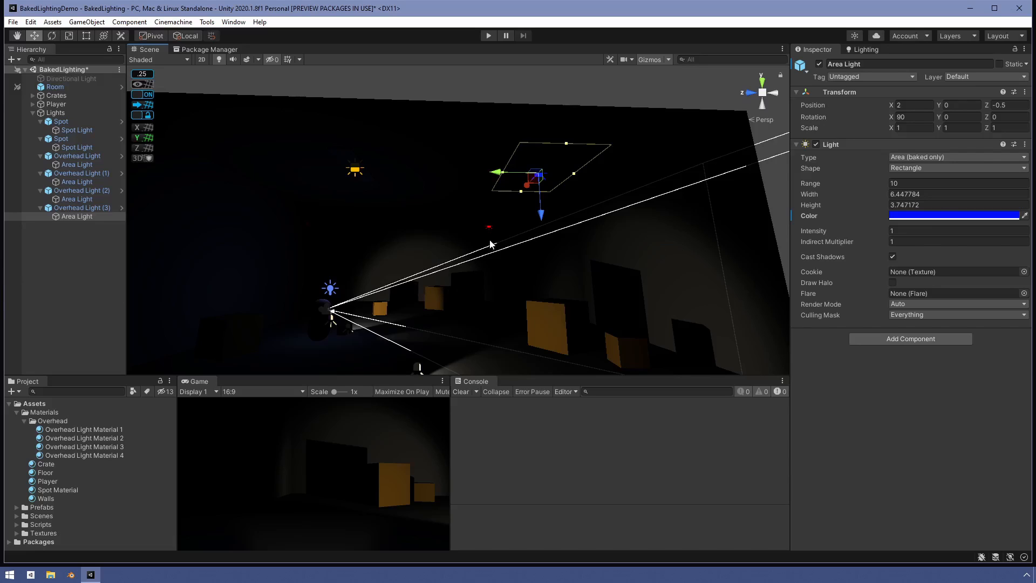
scroll(490, 244, "down", 4)
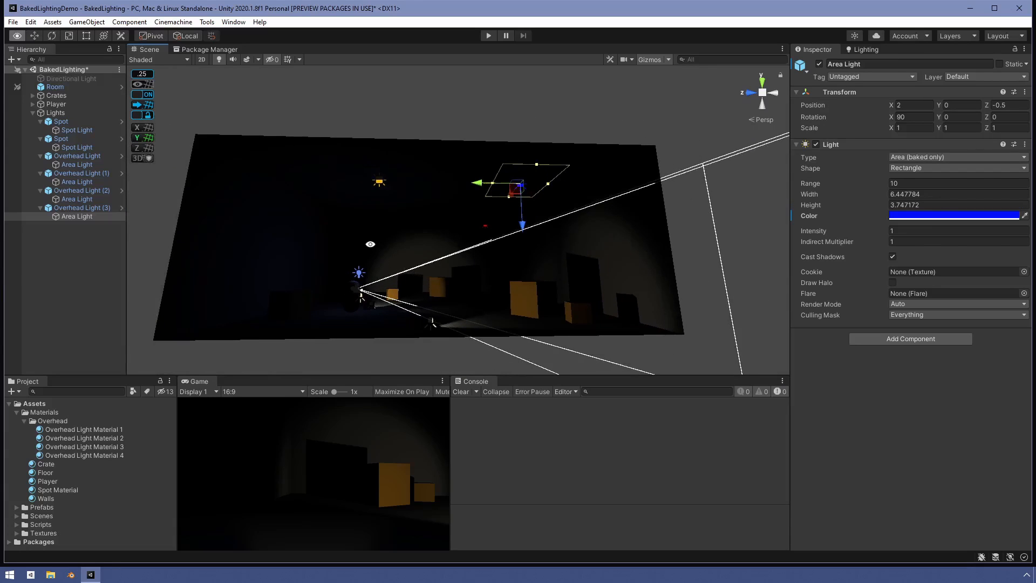
left_click_drag(416, 272, 342, 298, "alt")
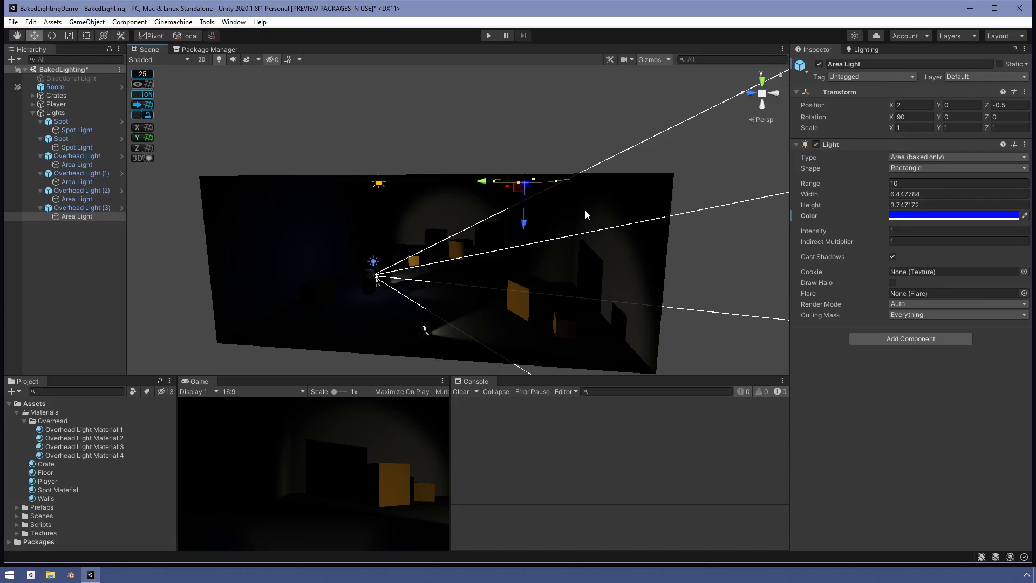
Set the scene's Lightmapper to Progressive GPU (Preview) in the lighting settings.
left_click(870, 51)
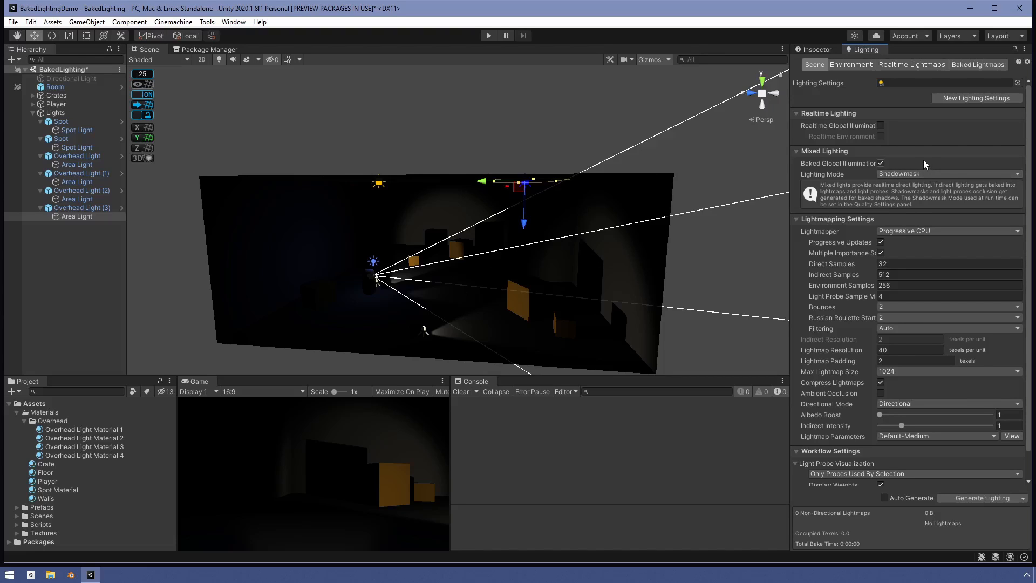
scroll(924, 160, "down", 2)
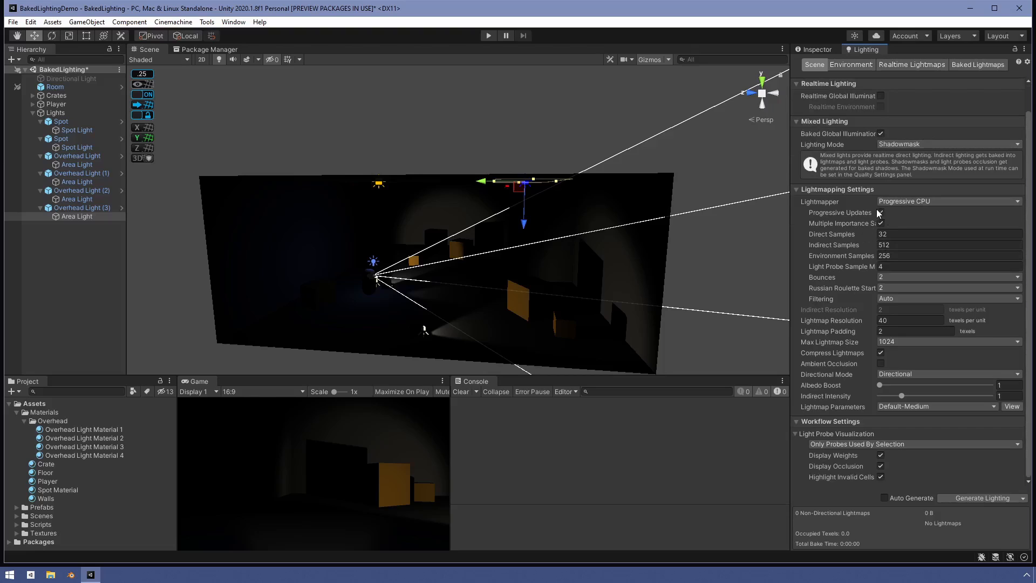
mouse_move(854, 222)
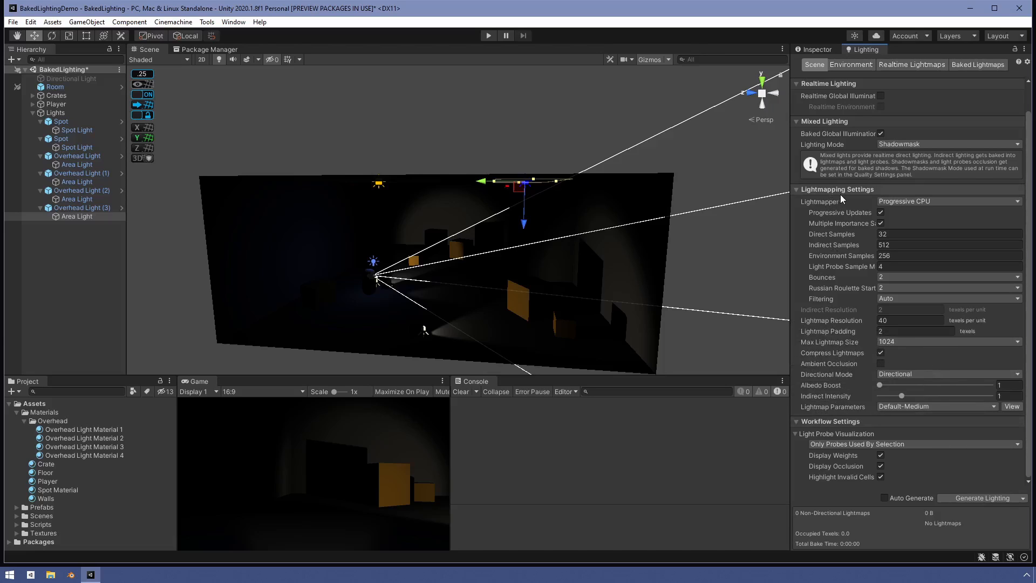
left_click(894, 201)
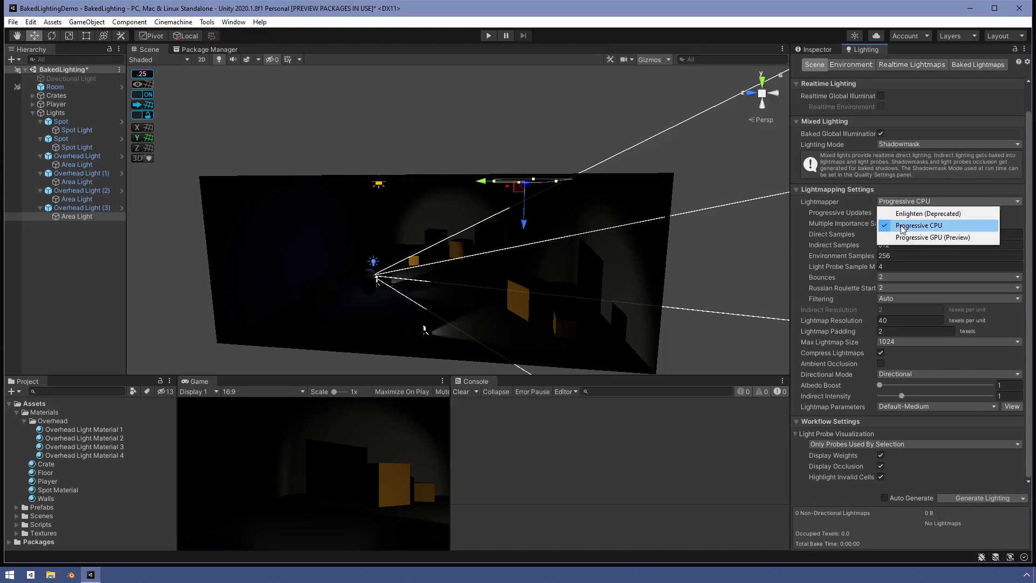
left_click(971, 237)
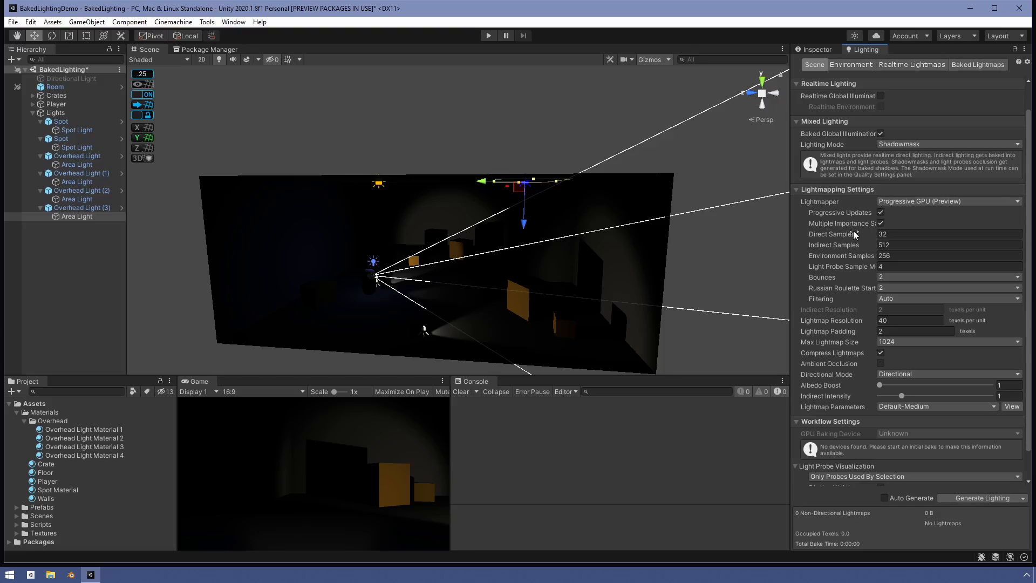
Generate the baked lighting for the scene, leaving automatic generation off.
mouse_move(837, 231)
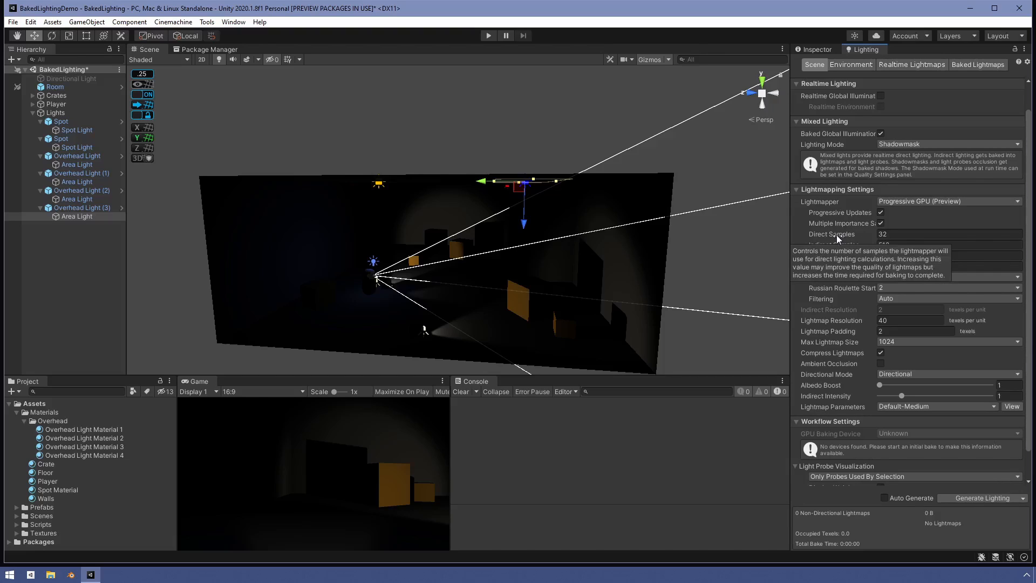
mouse_move(837, 208)
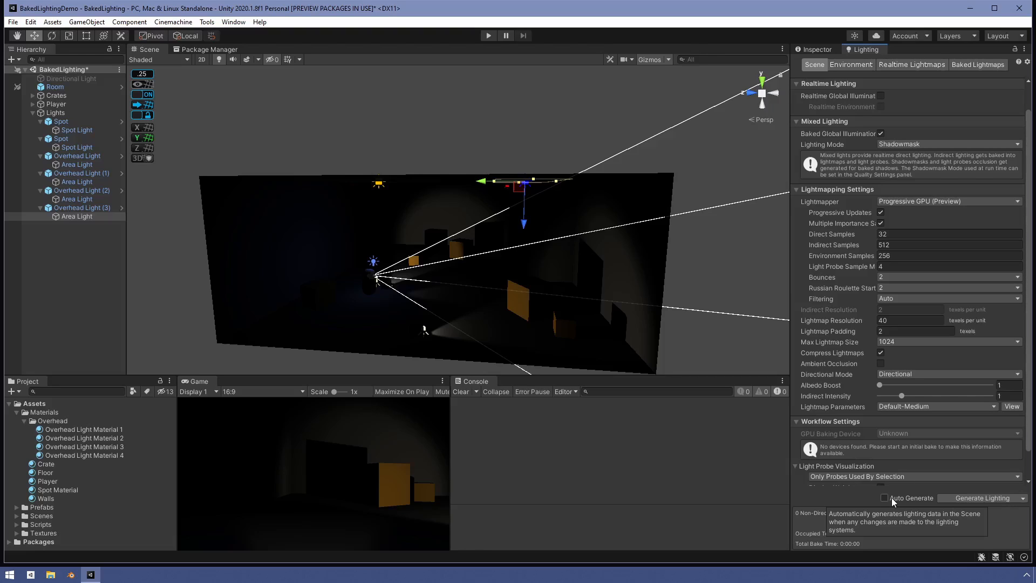
left_click(1023, 500)
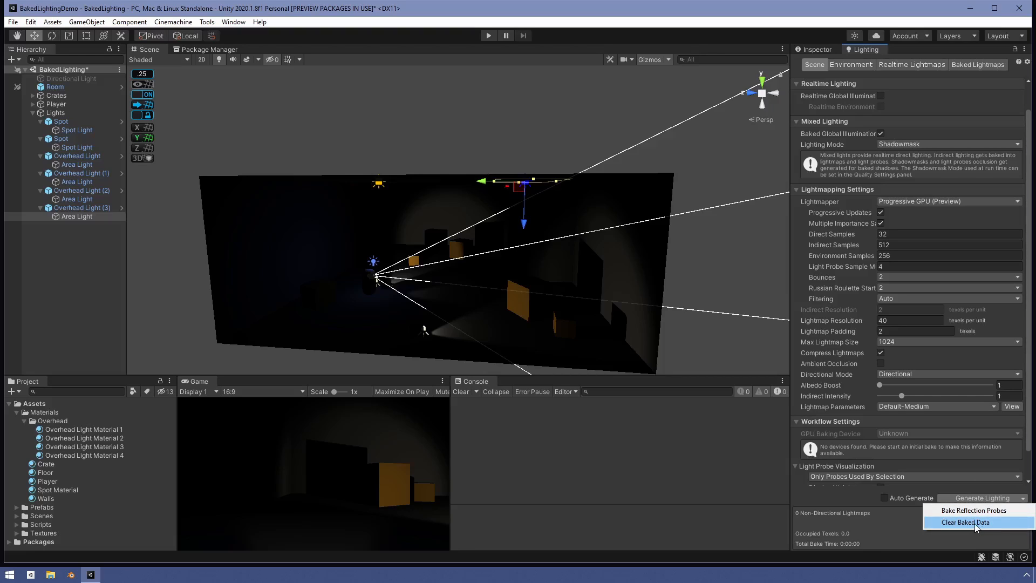
left_click(864, 502)
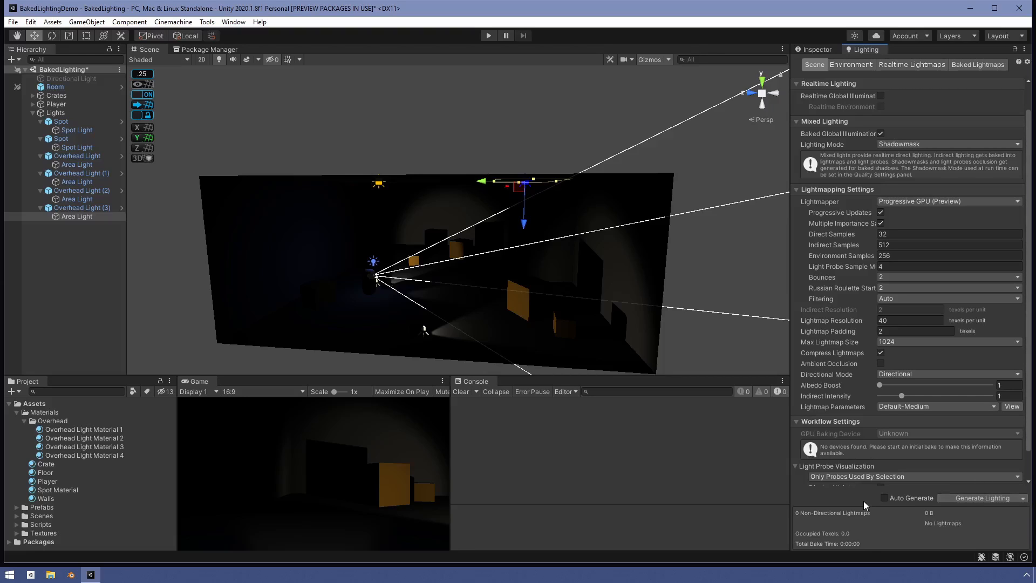
left_click(982, 498)
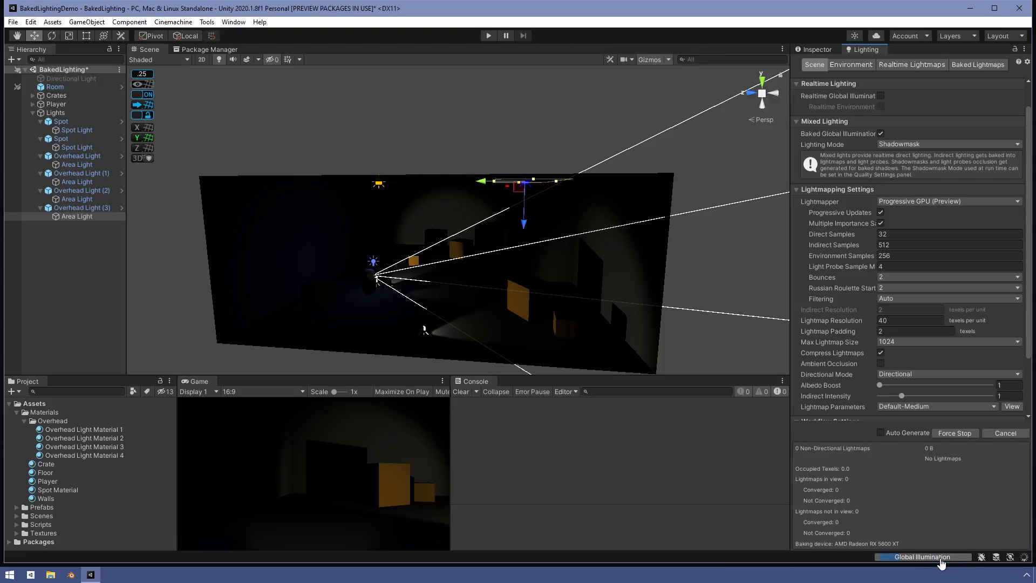
mouse_move(883, 564)
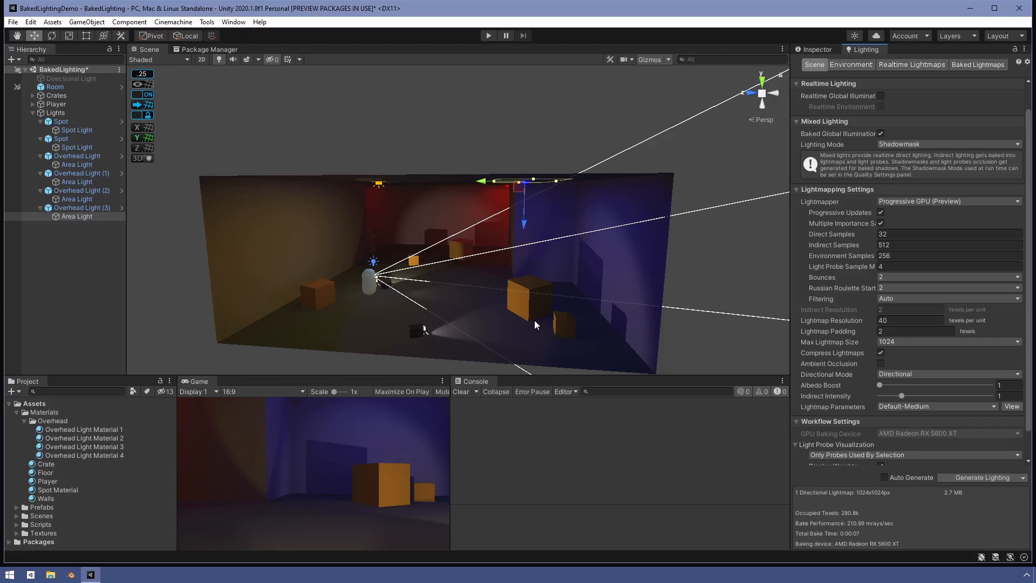
Review the baked room, the available maximum lightmap sizes and the additional lighting generation options.
scroll(483, 300, "down", 3)
middle_click_drag(471, 299, 465, 248)
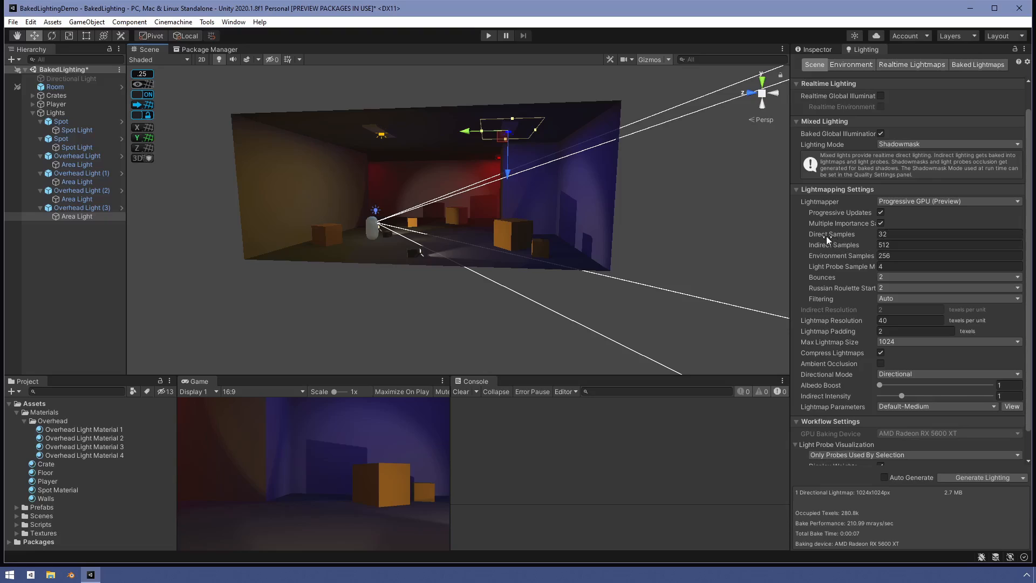
mouse_move(832, 247)
left_click(926, 342)
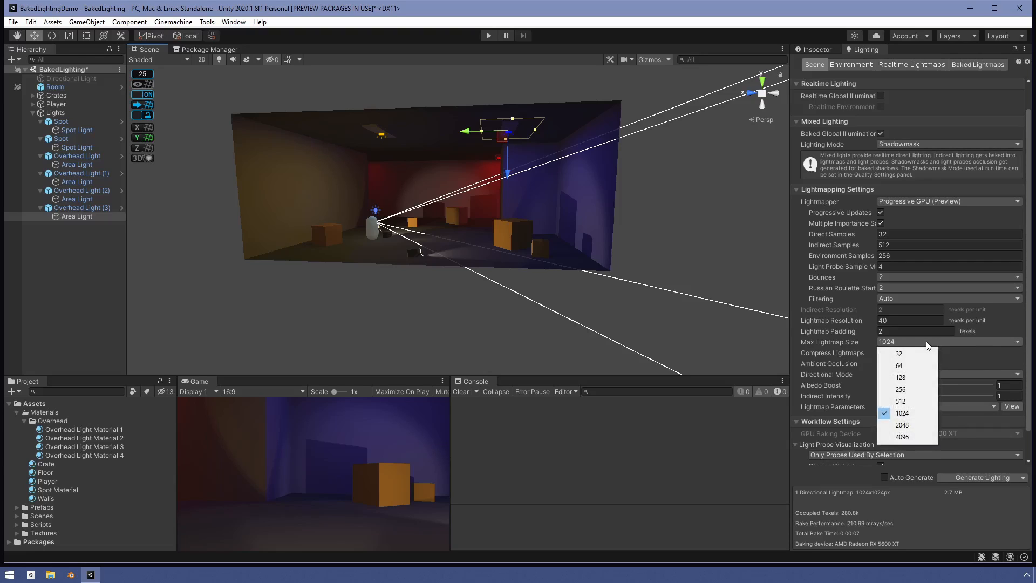
left_click(804, 473)
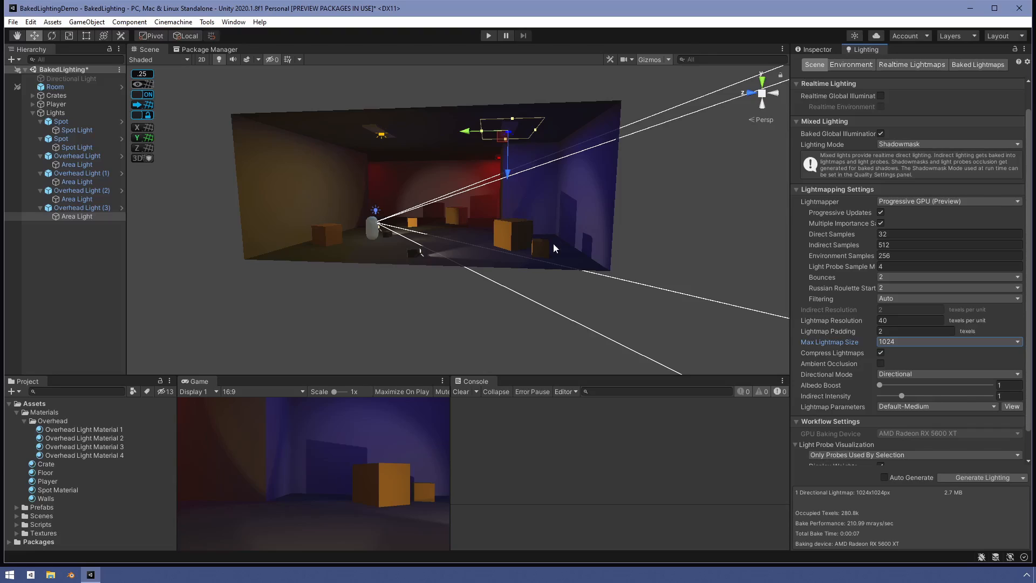
left_click(1024, 479)
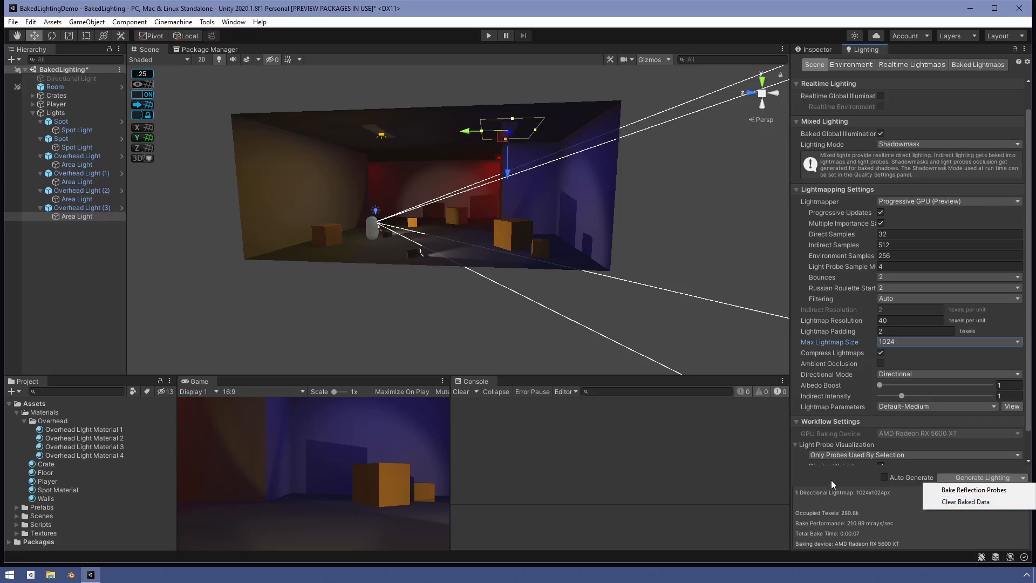
left_click(846, 475)
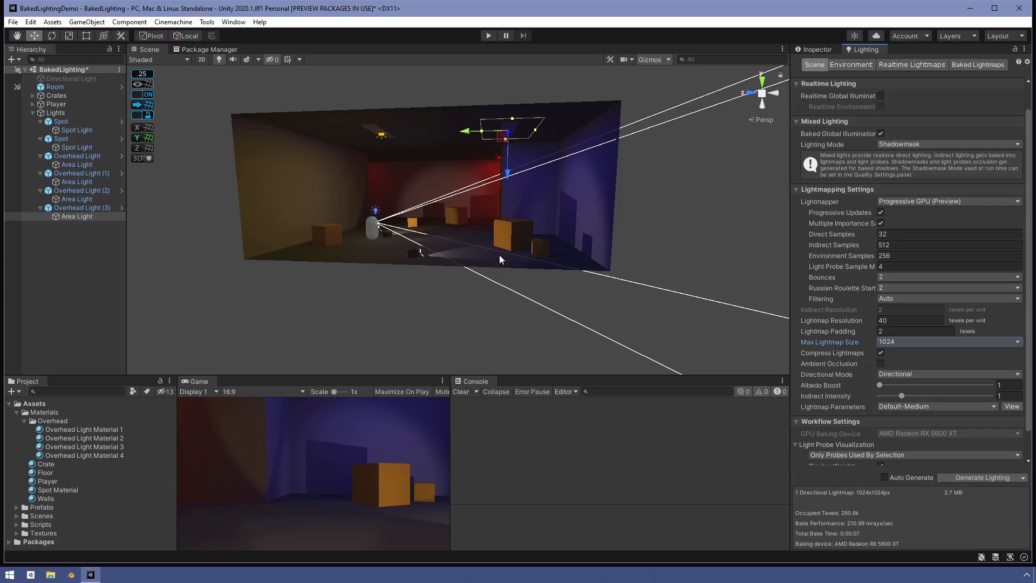
Focus on Crate (5) and examine the lighting and shadows on it and the surrounding room.
left_click(512, 229)
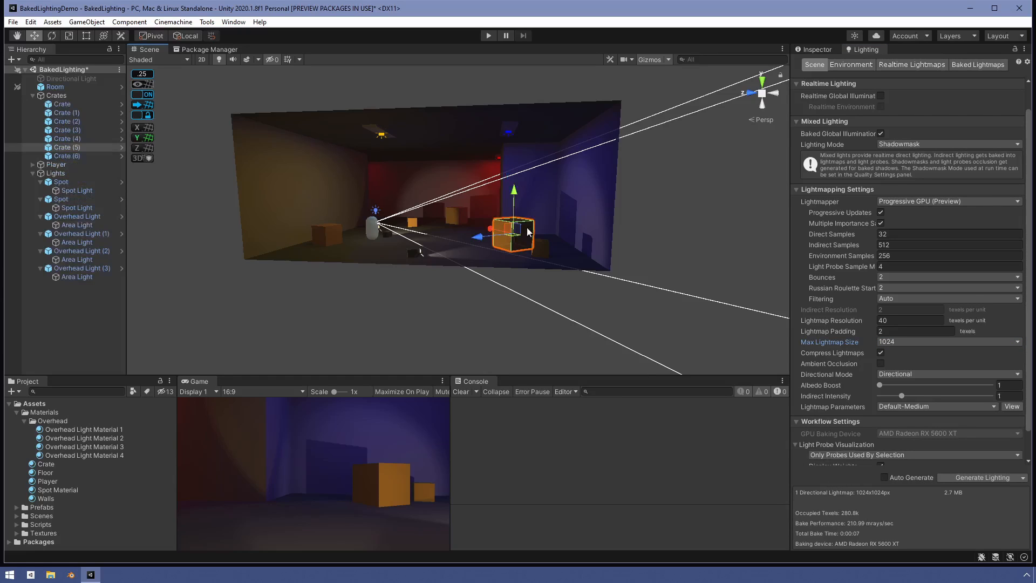
key("f")
middle_click_drag(578, 224, 650, 294)
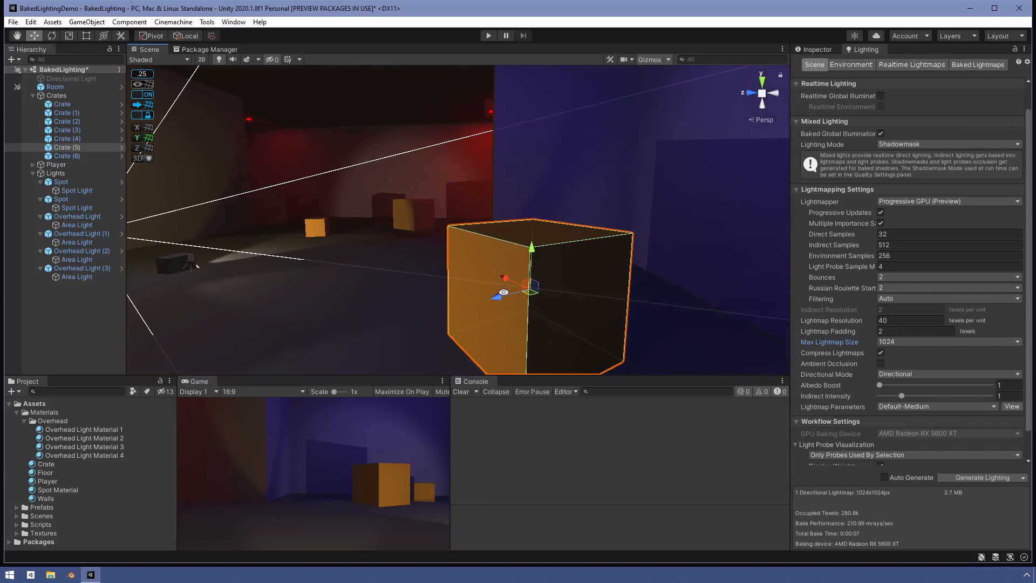
left_click_drag(395, 281, 342, 300, "alt")
scroll(342, 300, "down", 10)
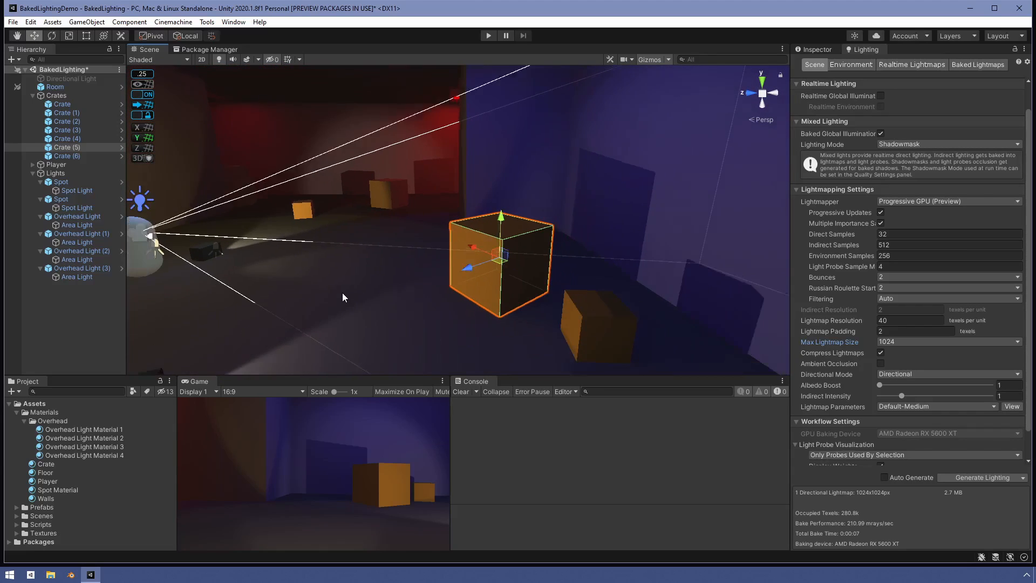
scroll(300, 318, "up", 3)
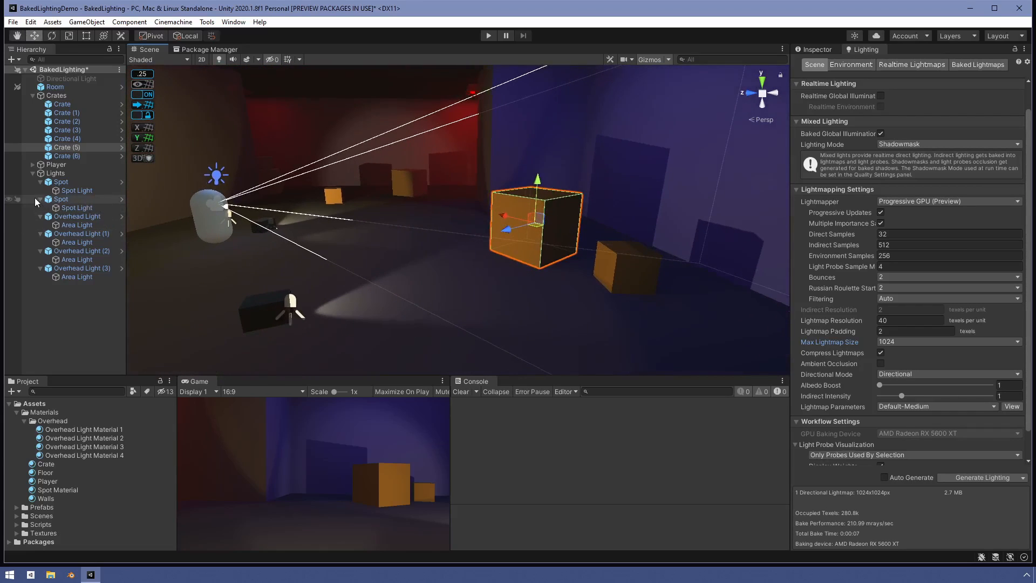
Deactivate both Spot objects under Lights so that only the baked overhead lighting affects the room.
left_click(53, 184)
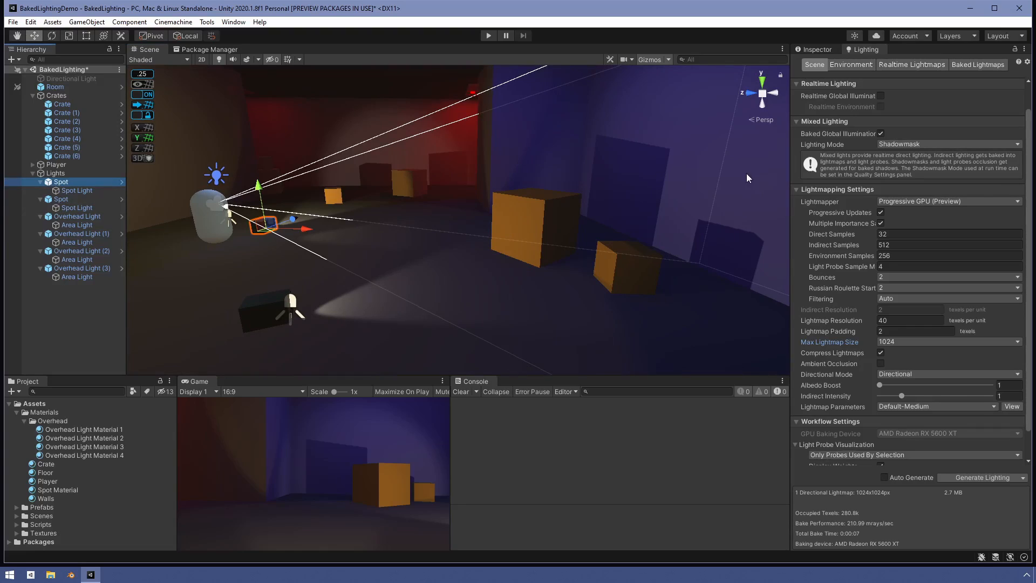
left_click(806, 50)
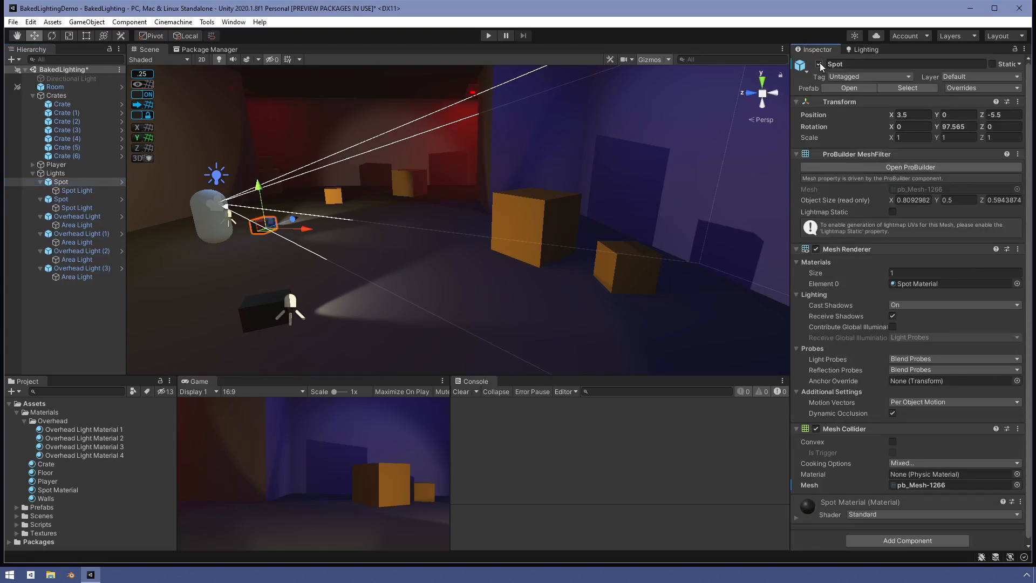
left_click(50, 199)
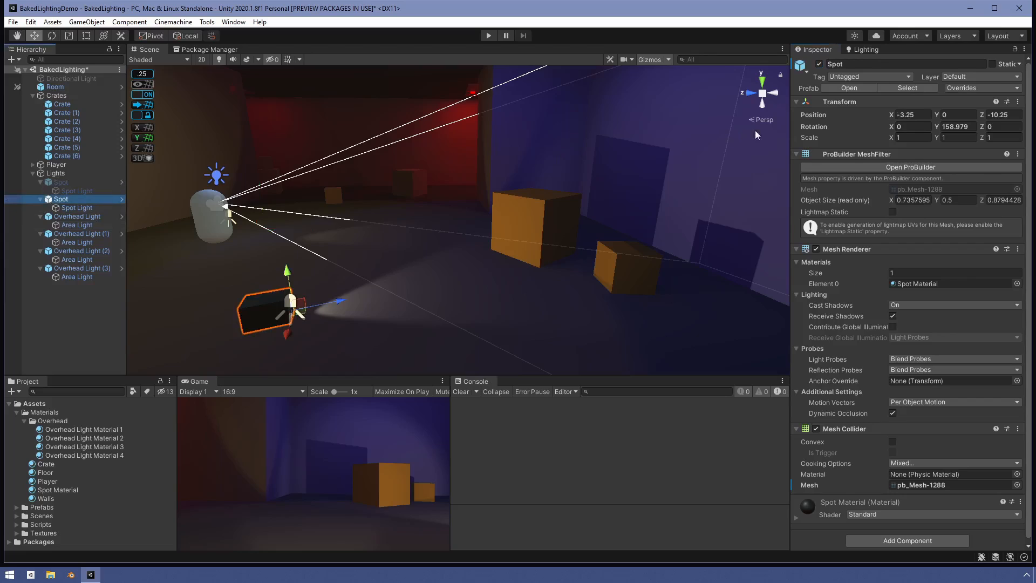
left_click(820, 63)
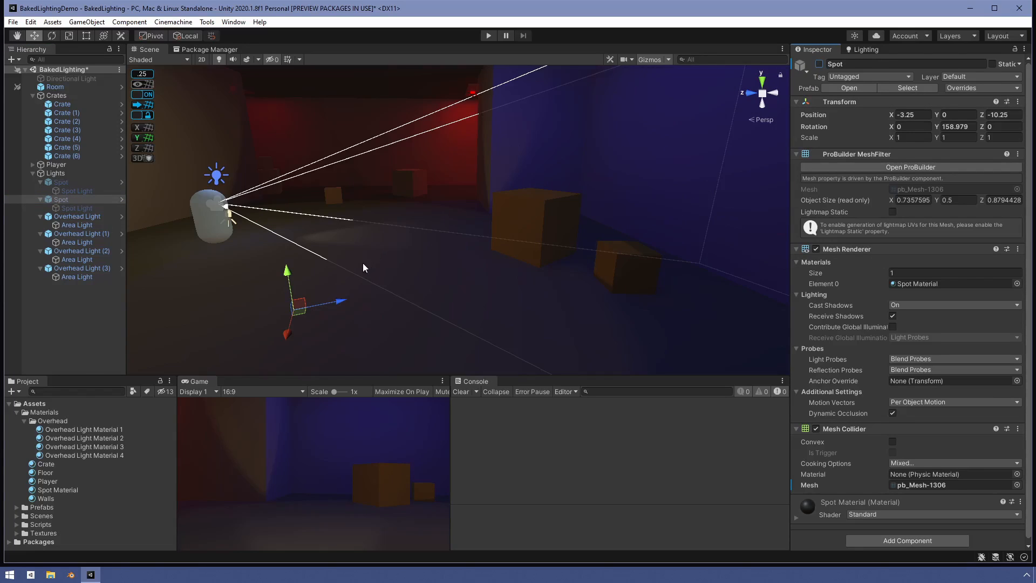
Rotate Crate (5) about its vertical axis to a Y rotation of about -86 degrees.
middle_click_drag(330, 280, 243, 282)
left_click(432, 243)
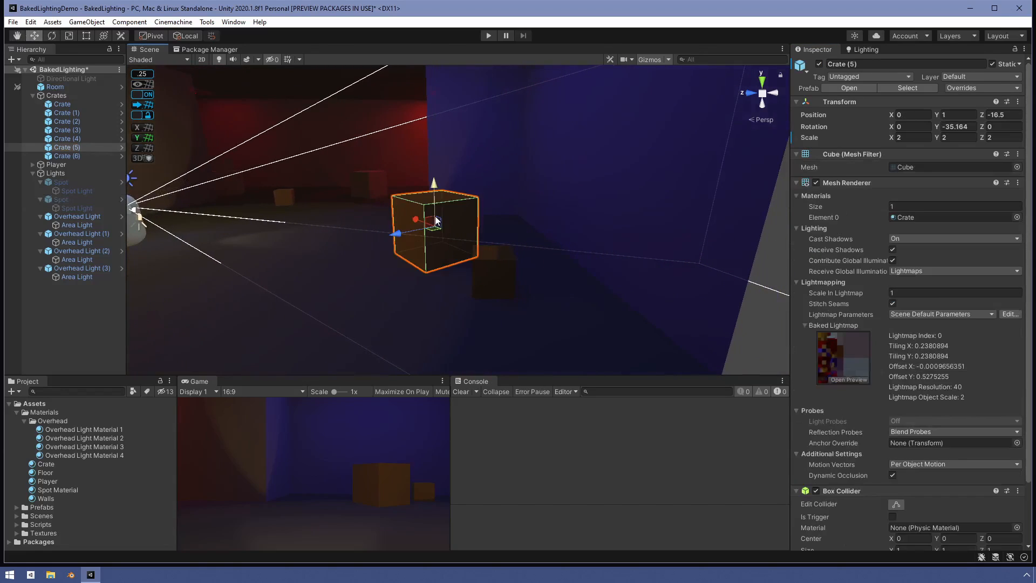
left_click(52, 36)
left_click_drag(448, 238, 527, 240)
scroll(259, 261, "down", 3)
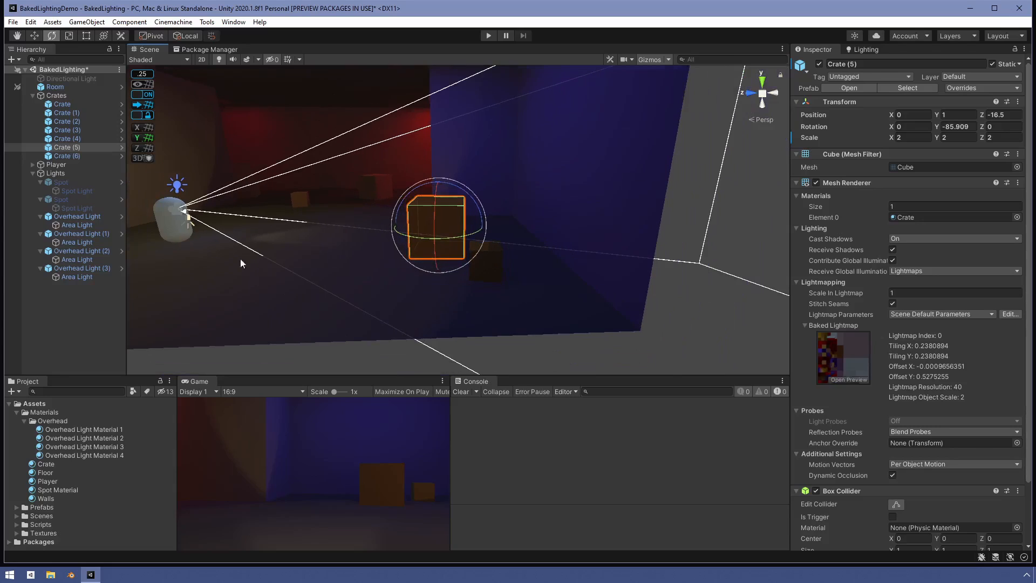
Move Crate (1) from the red-lit area across the floor to about X -2.75, Z -10.
left_click_drag(325, 262, 285, 152, "alt")
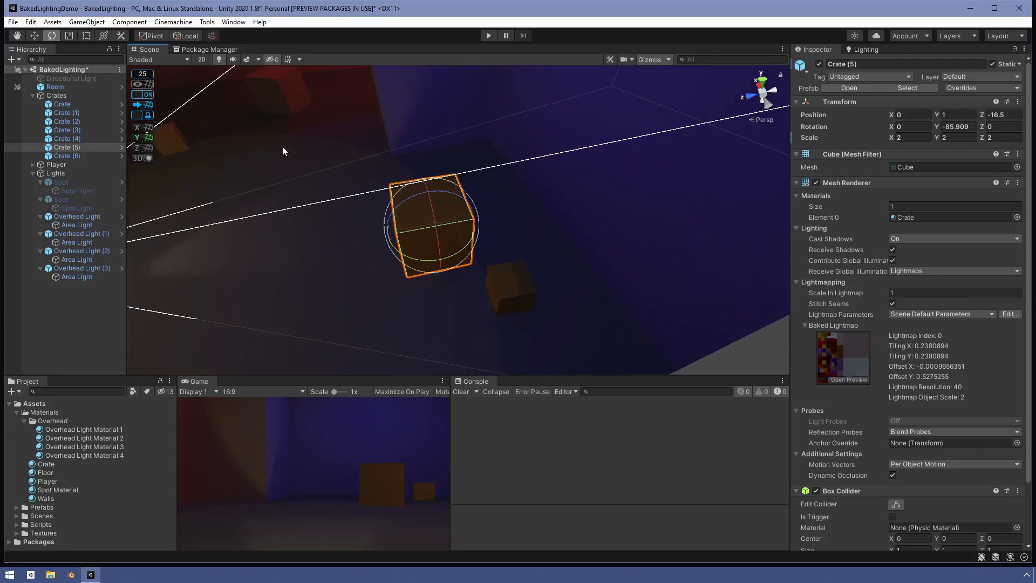
left_click(285, 97)
scroll(286, 120, "down", 3)
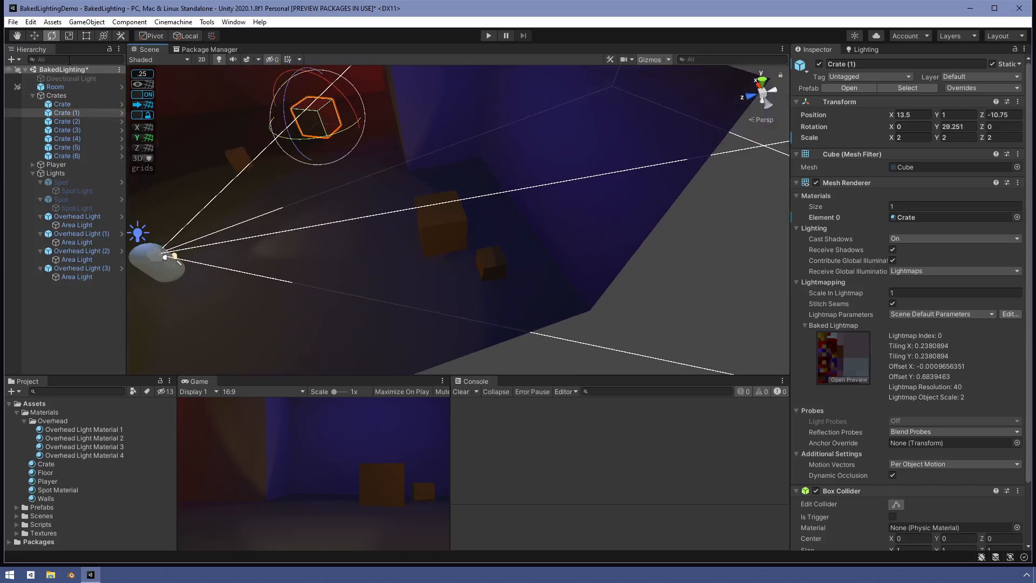
left_click(35, 35)
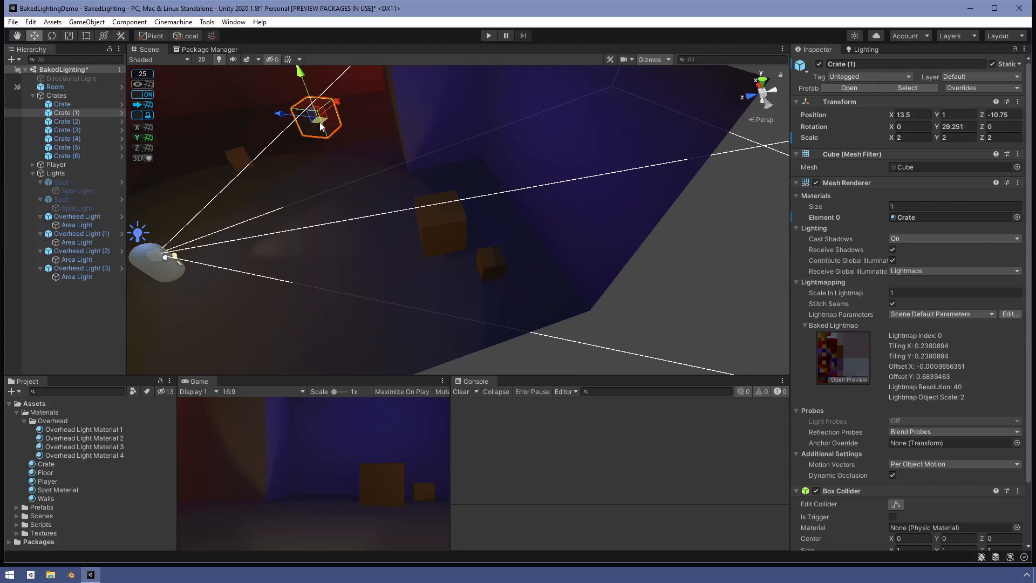
left_click_drag(320, 126, 279, 349)
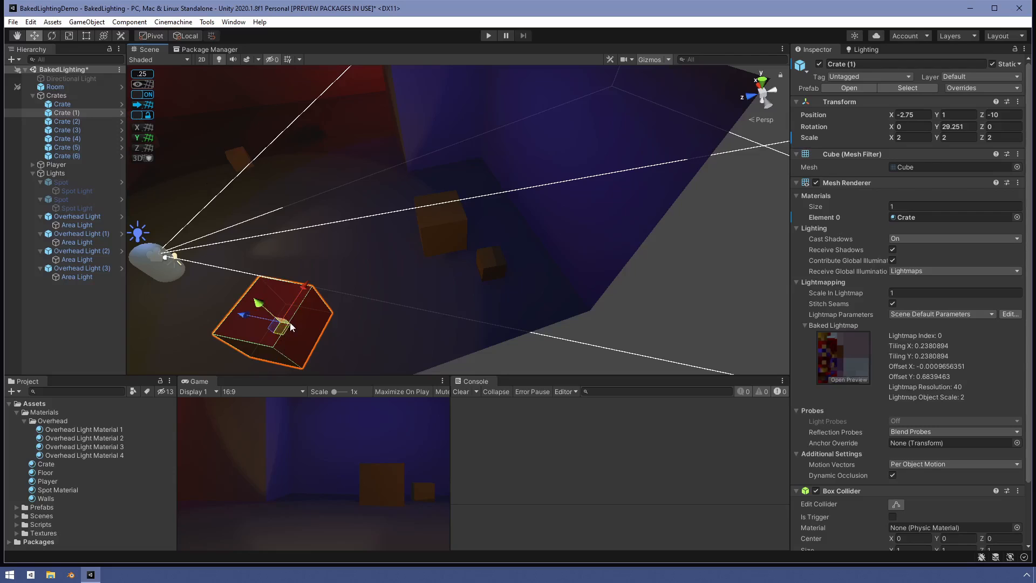
Examine the baked colour on the relocated Crate (1) against the surrounding room from several angles.
middle_click_drag(323, 361, 427, 247)
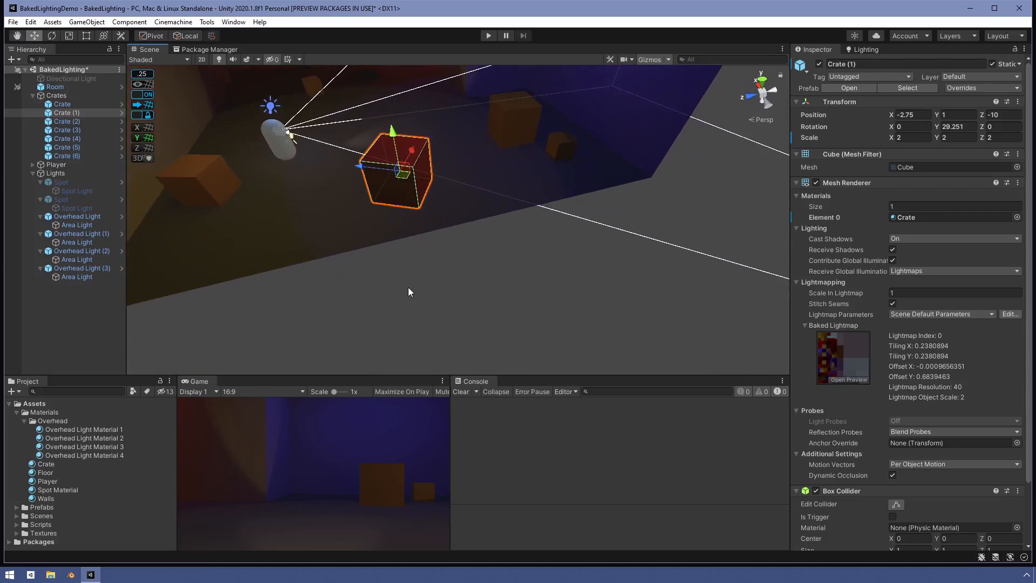
left_click(411, 275)
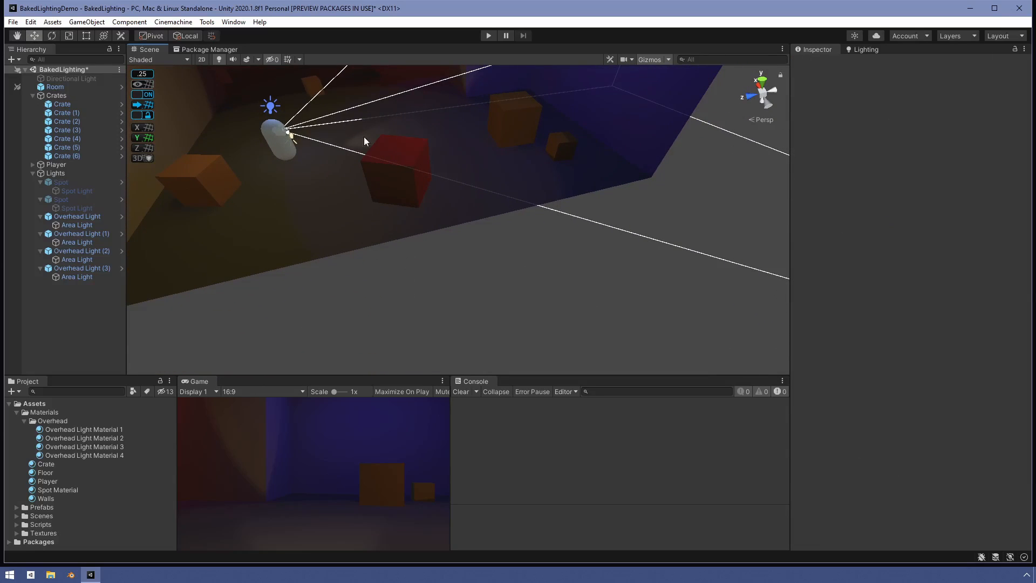
middle_click_drag(441, 213, 469, 312)
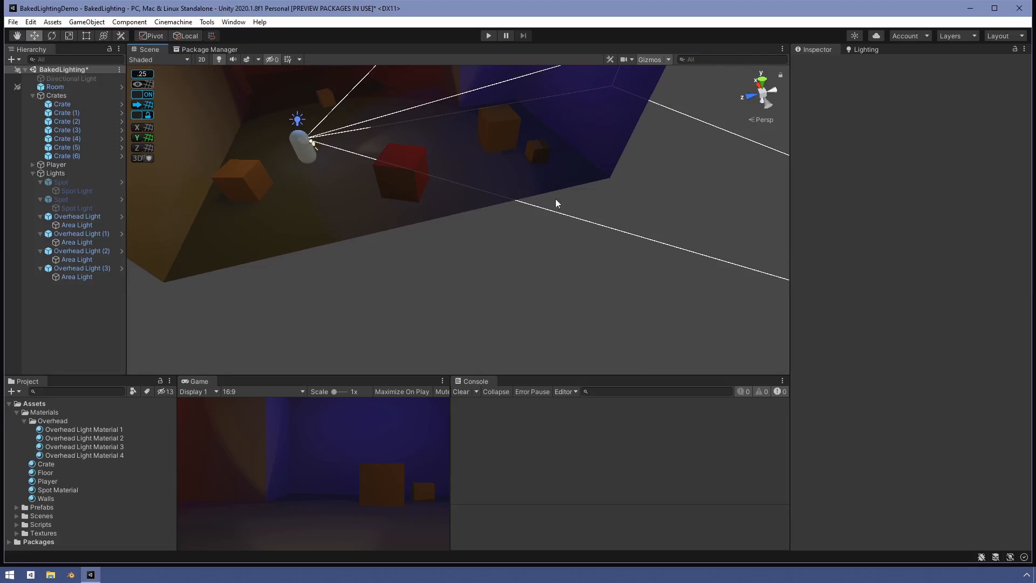
left_click_drag(481, 252, 571, 270, "alt")
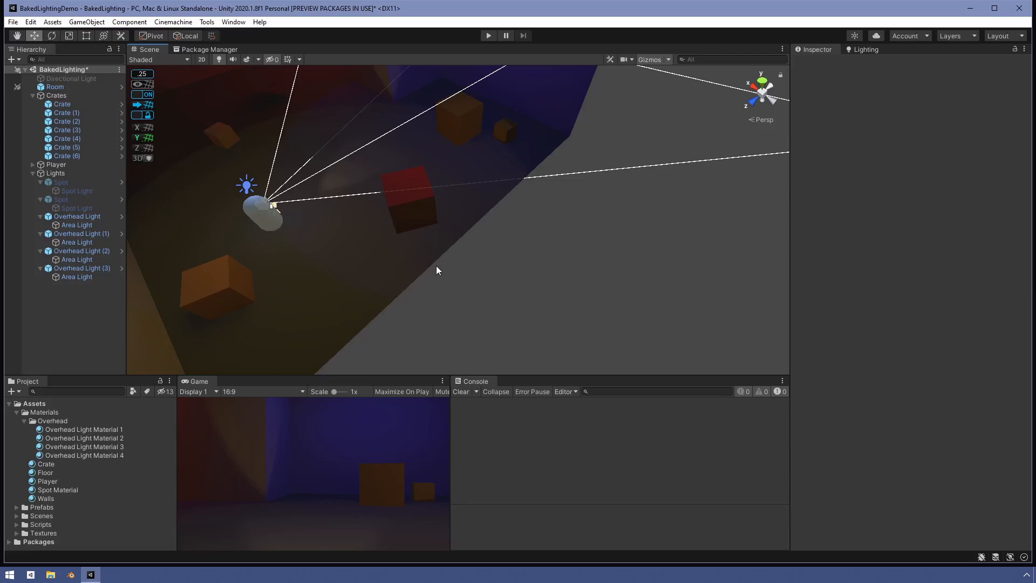
scroll(603, 232, "down", 1)
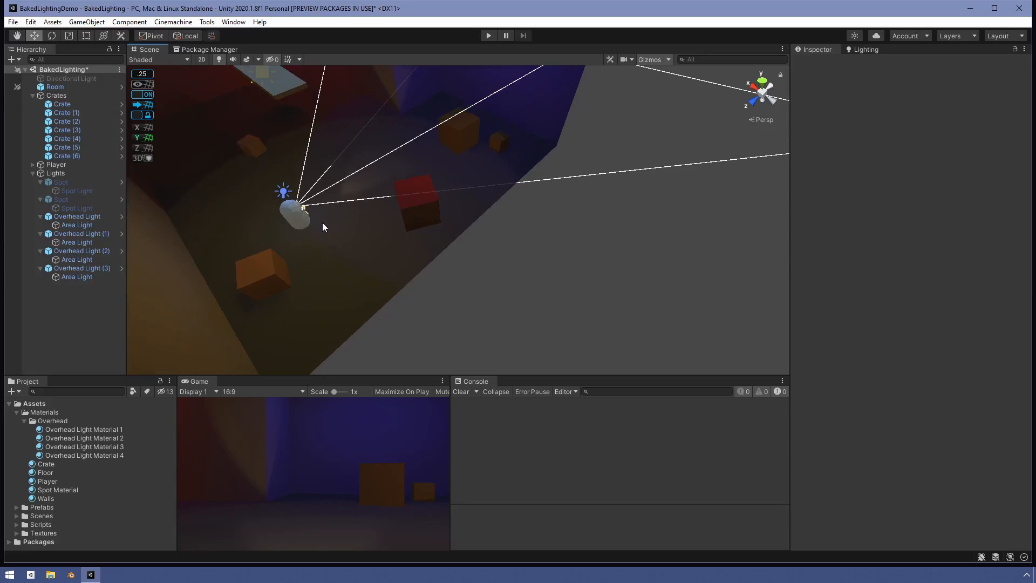
scroll(465, 182, "down", 2)
scroll(512, 184, "down", 1)
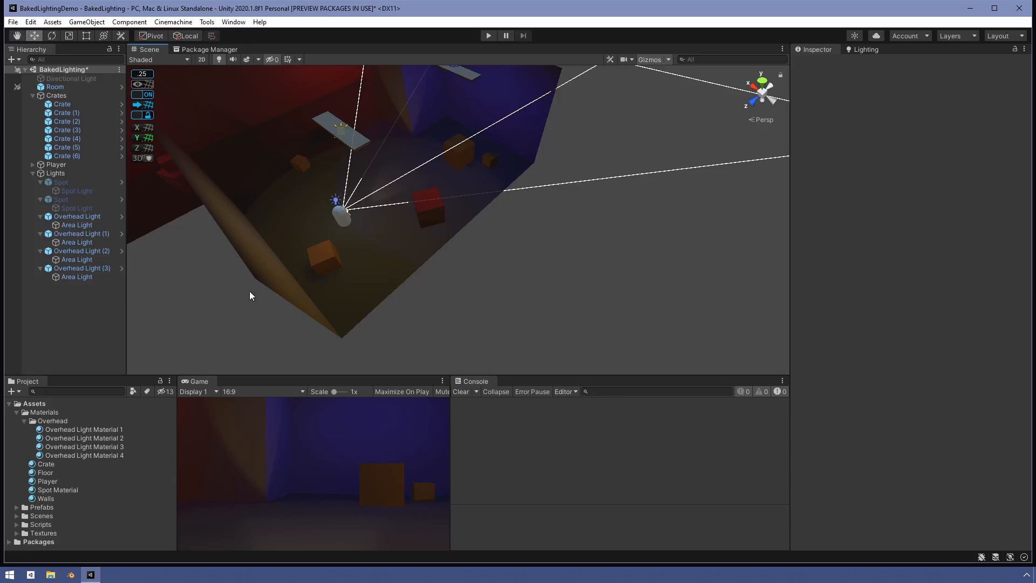
Move Crate (6) beside Crate (1), to about X -3.75, Z -6.5, and inspect the floor where it stood.
left_click(320, 266)
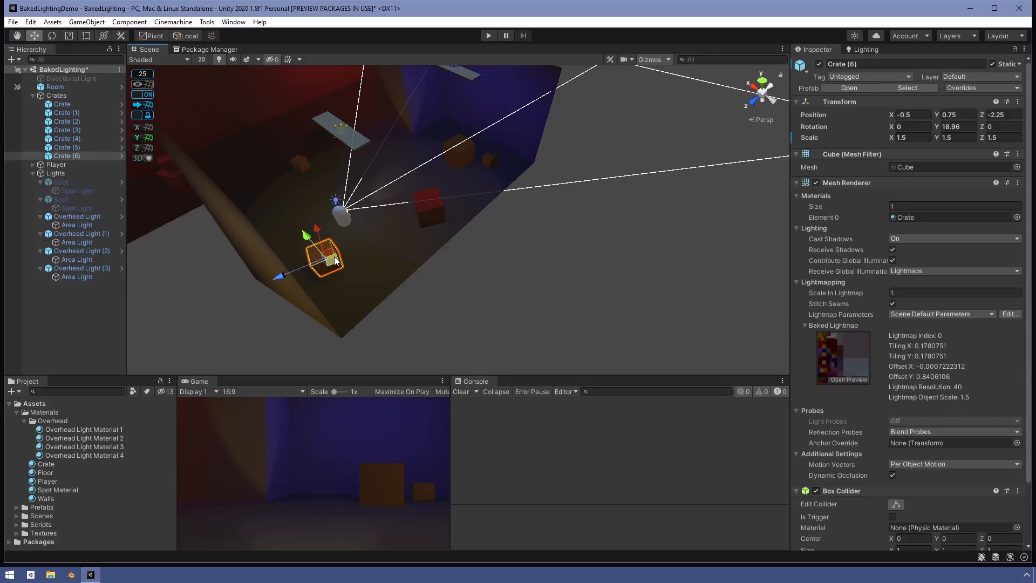
left_click_drag(322, 260, 408, 244)
scroll(316, 283, "up", 3)
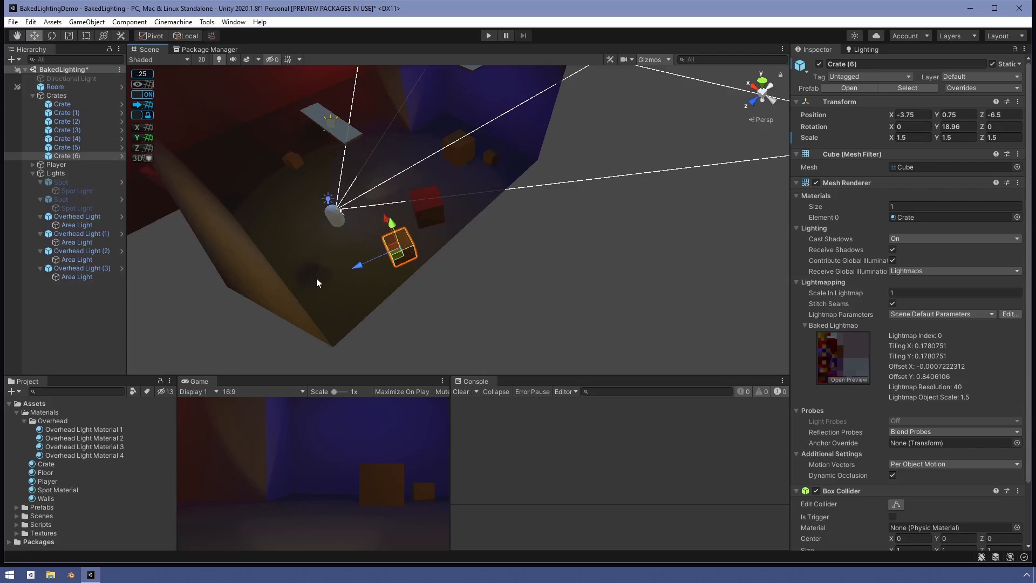
middle_click_drag(318, 287, 396, 264)
scroll(346, 284, "up", 3)
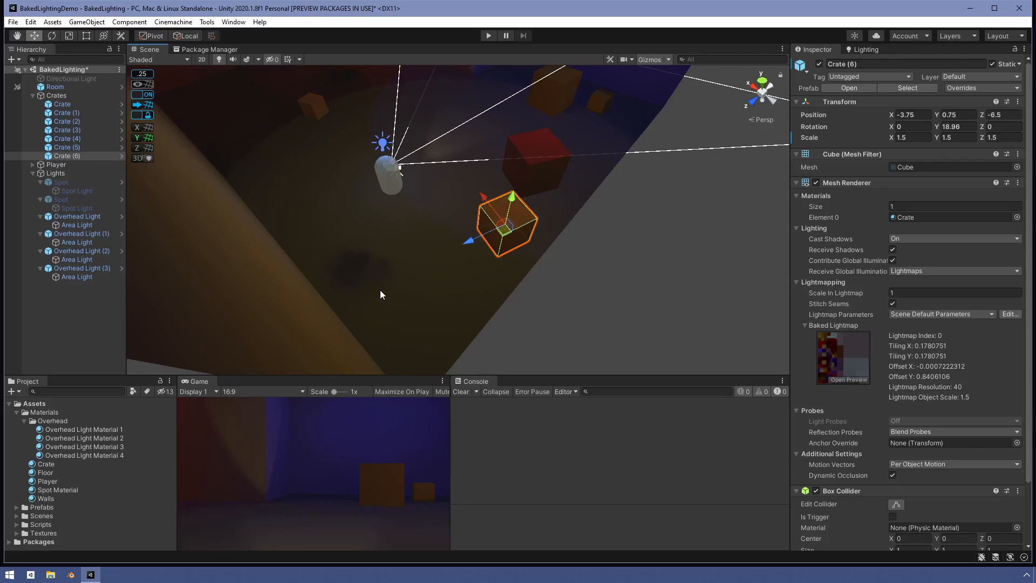
left_click(858, 64)
scroll(356, 232, "down", 2)
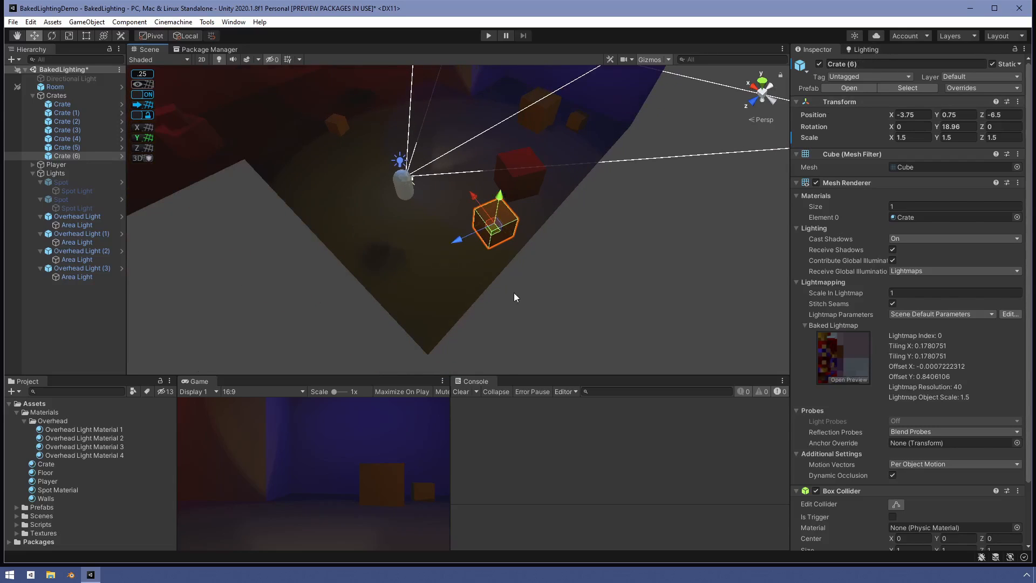
left_click_drag(529, 294, 383, 278, "alt")
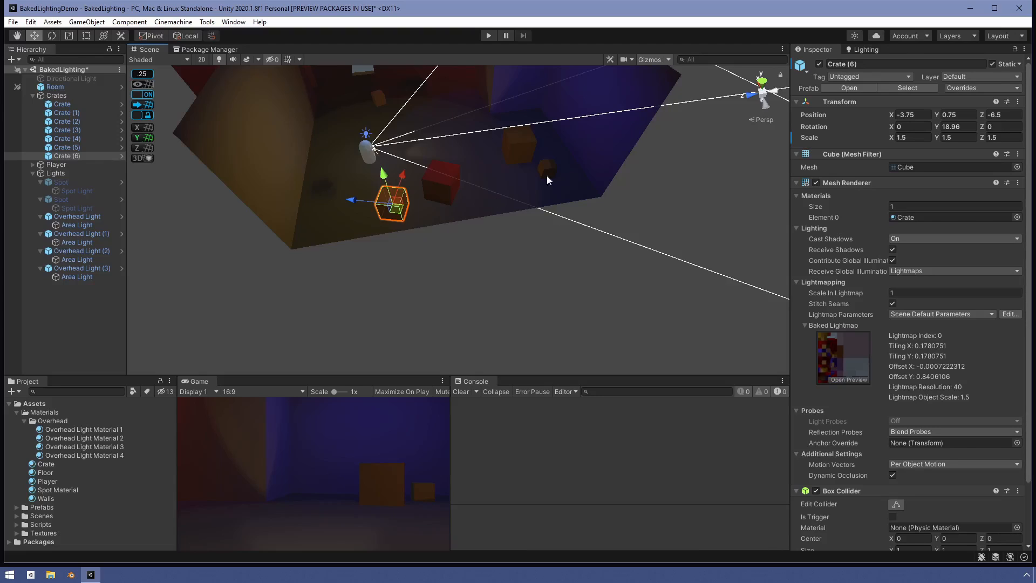
Regenerate the scene's baked lighting for the new crate positions with the current lightmapping settings.
left_click(872, 48)
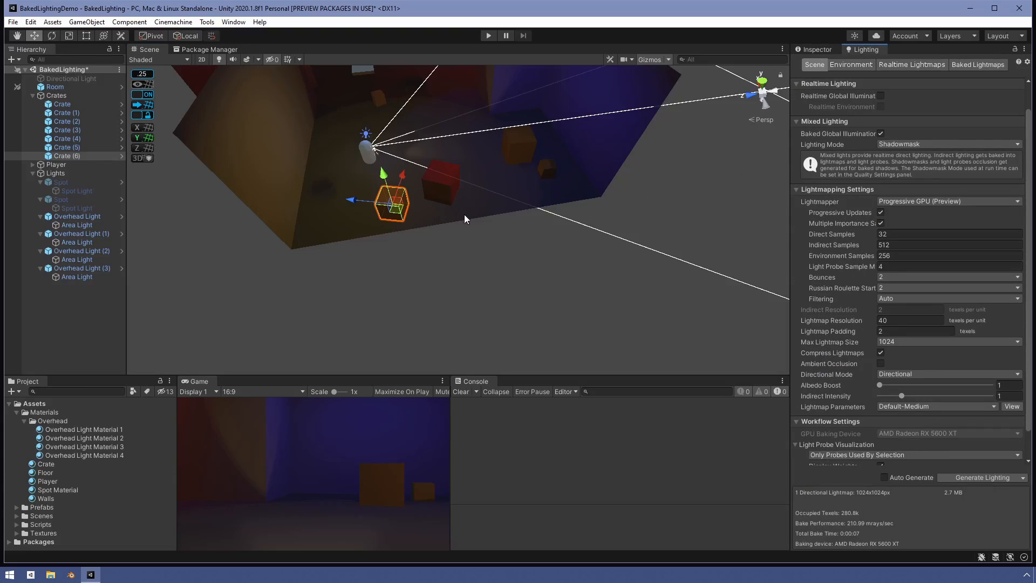
scroll(464, 215, "down", 3)
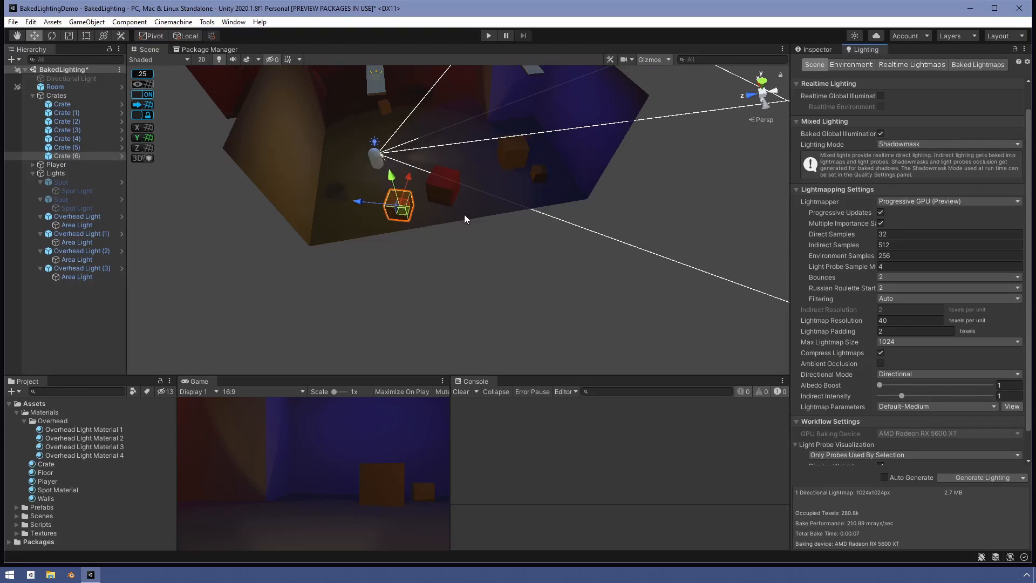
scroll(891, 401, "down", 2)
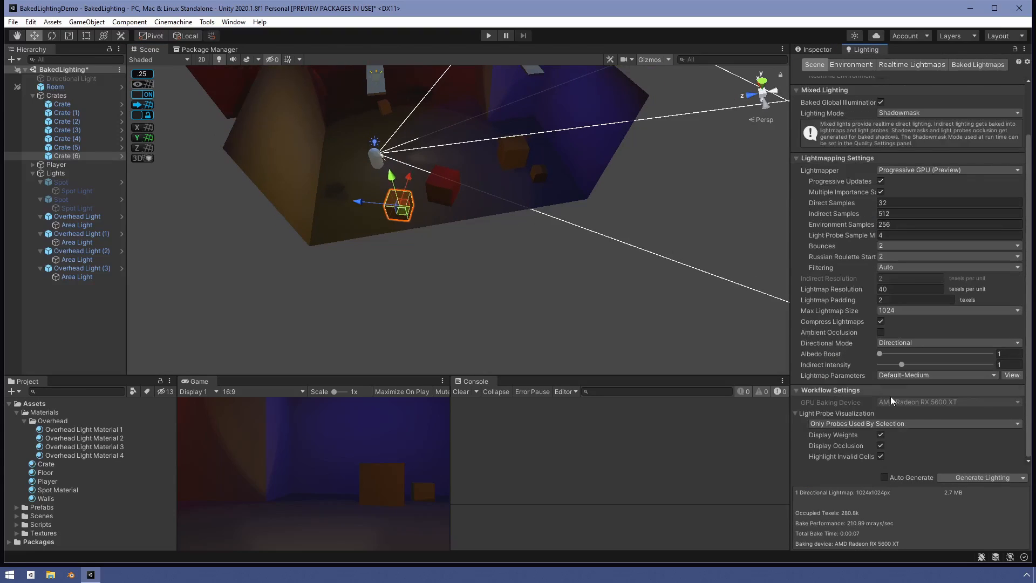
left_click(981, 479)
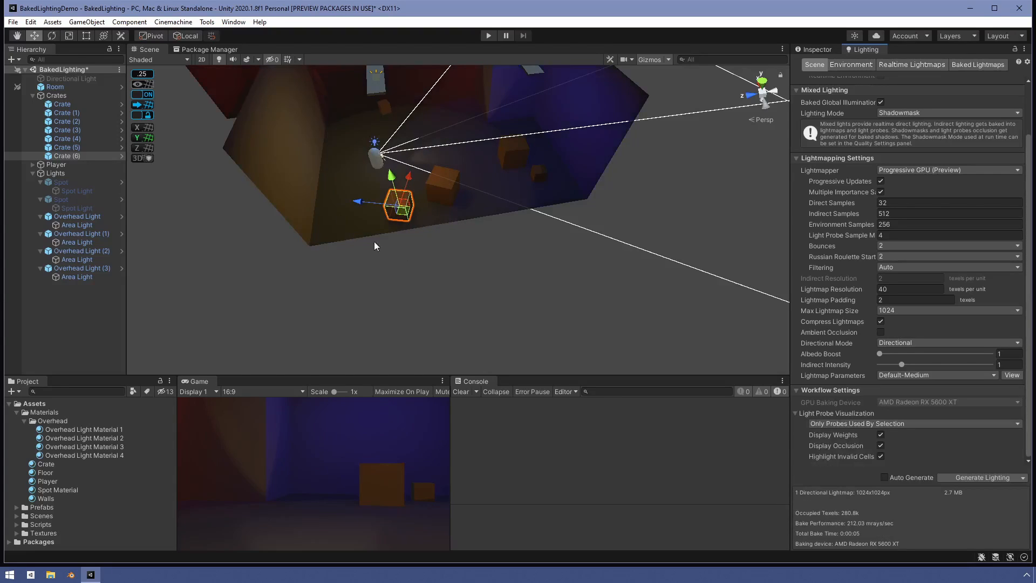
Focus on Crate (1) and examine the rebaked lighting and shadows on it and the nearby crates.
left_click(442, 187)
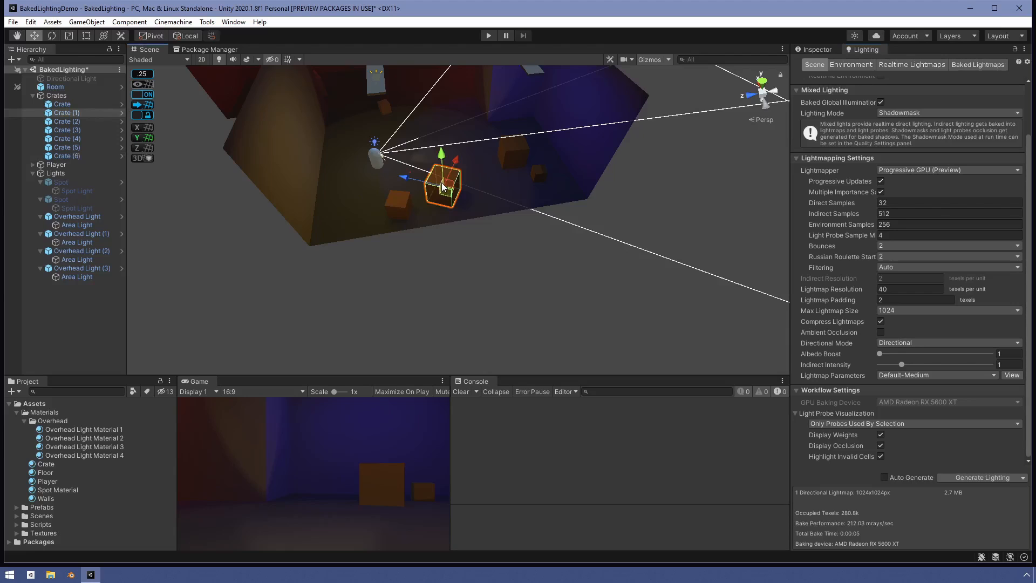
key("f")
middle_click_drag(542, 303, 481, 301)
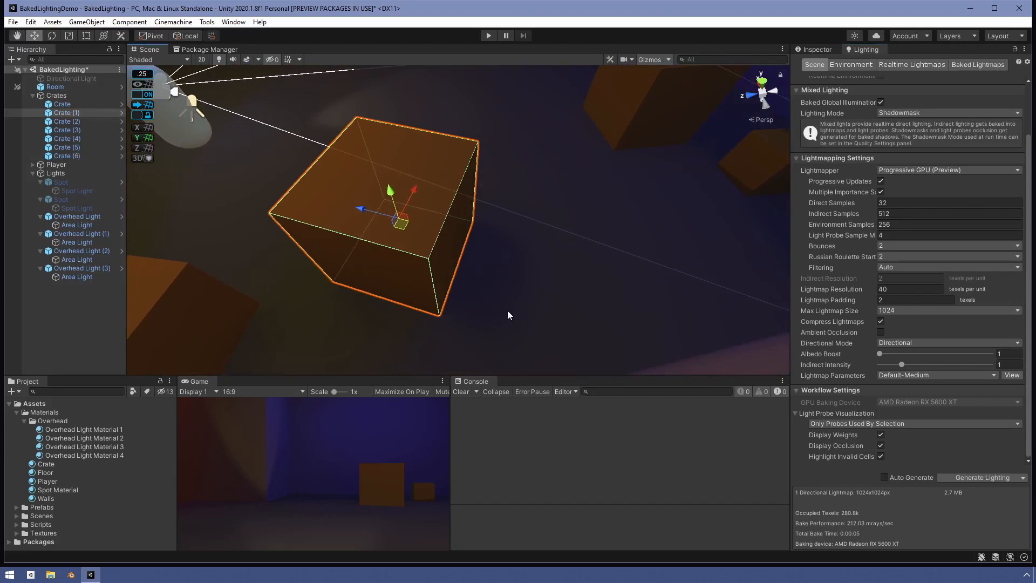
left_click_drag(508, 315, 455, 292, "alt")
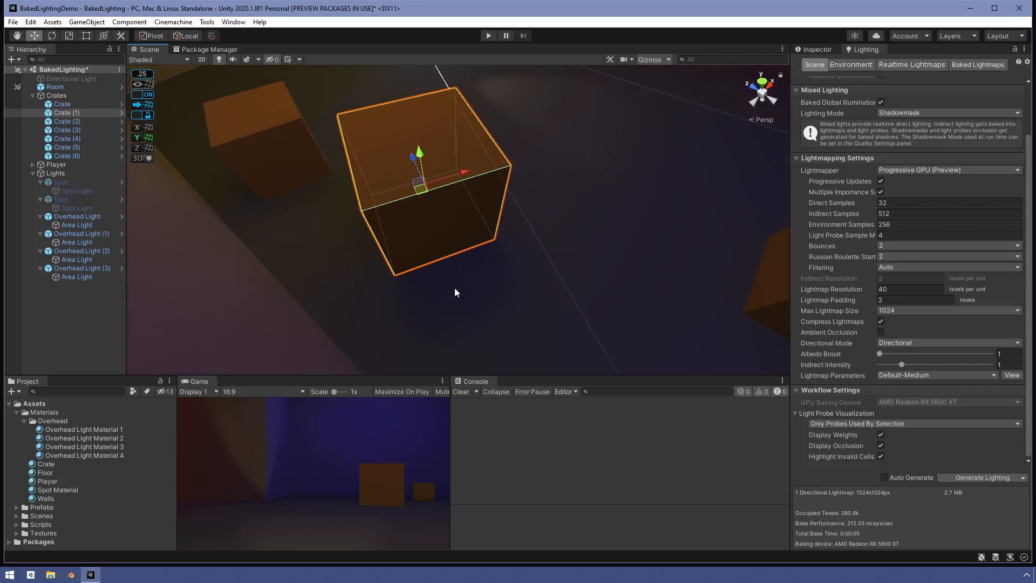
left_click_drag(376, 274, 553, 302, "alt")
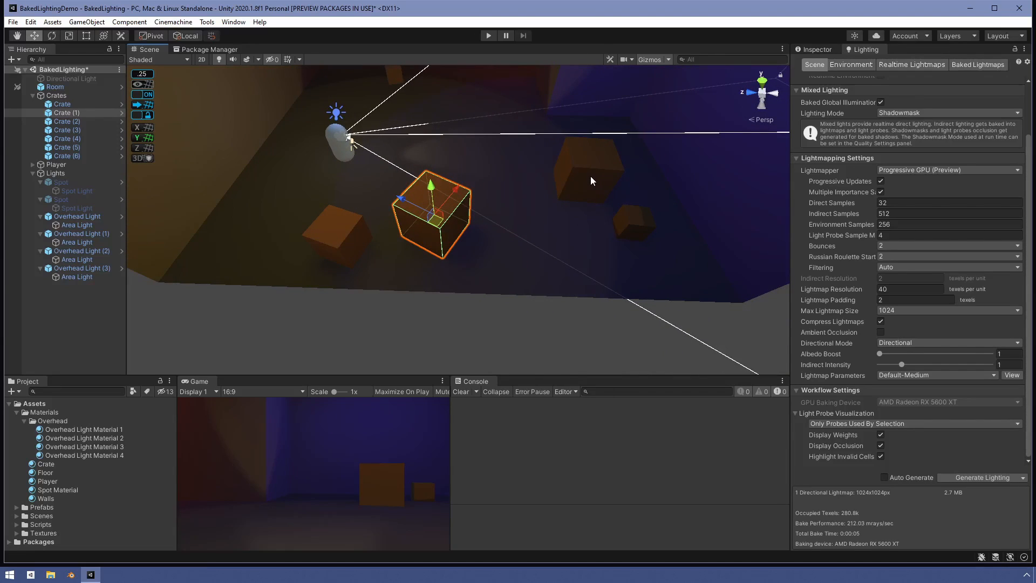
left_click_drag(576, 199, 545, 167, "alt")
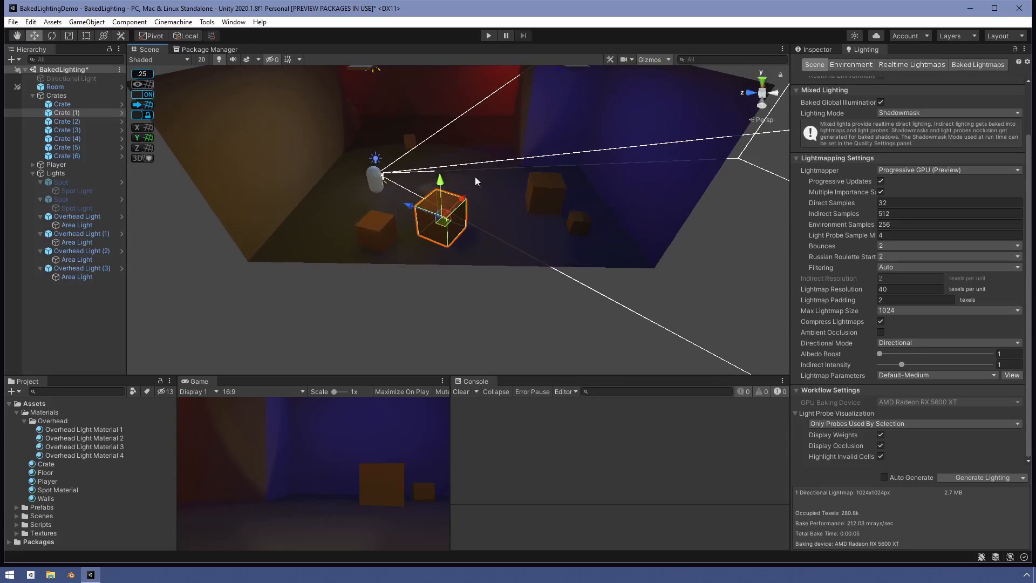
Check the area lights of the overhead fixtures and view the light properties of Overhead Light (3)'s Area Light.
left_click(77, 227)
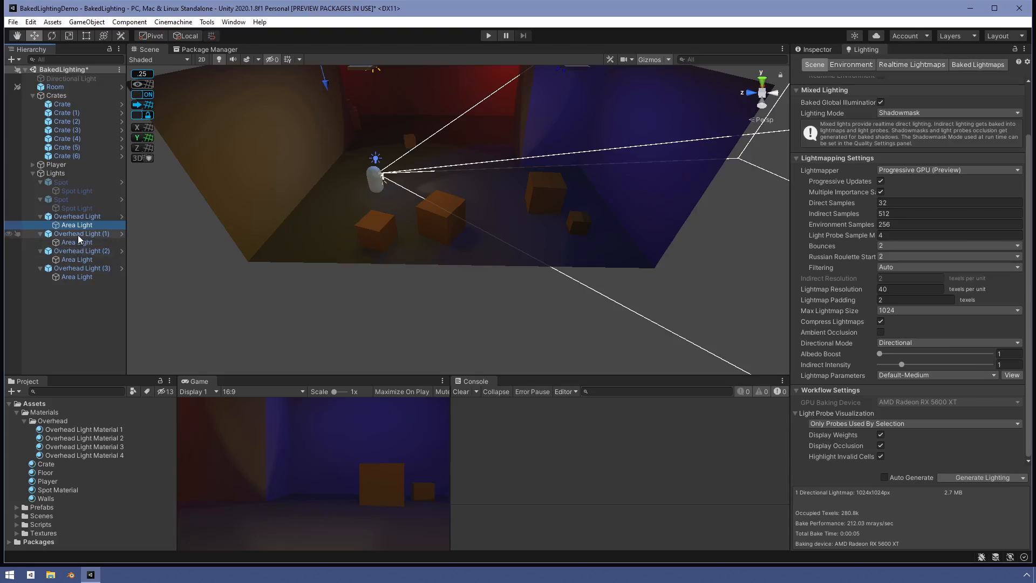
left_click(79, 243)
left_click(79, 259)
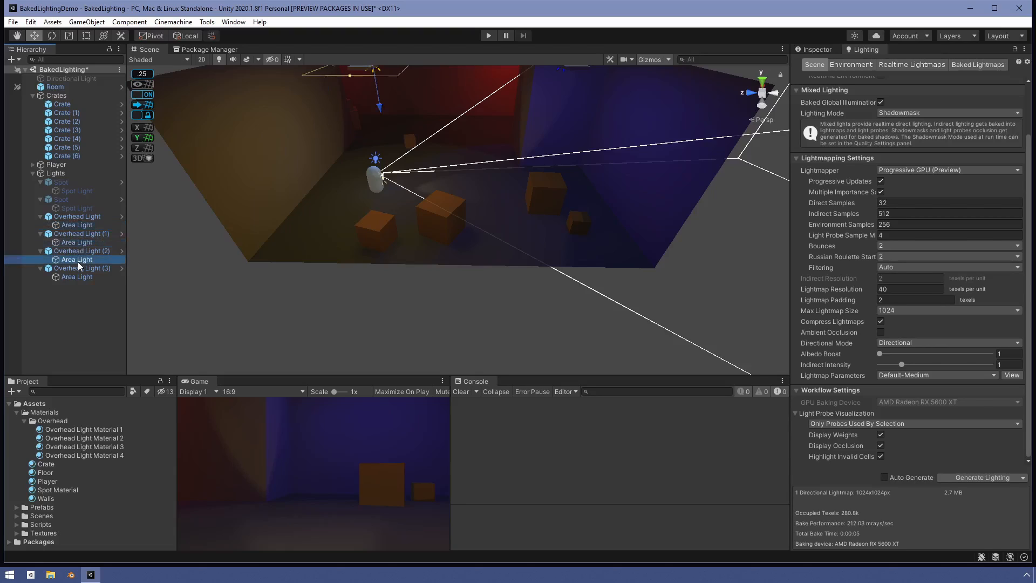
scroll(599, 237, "down", 3)
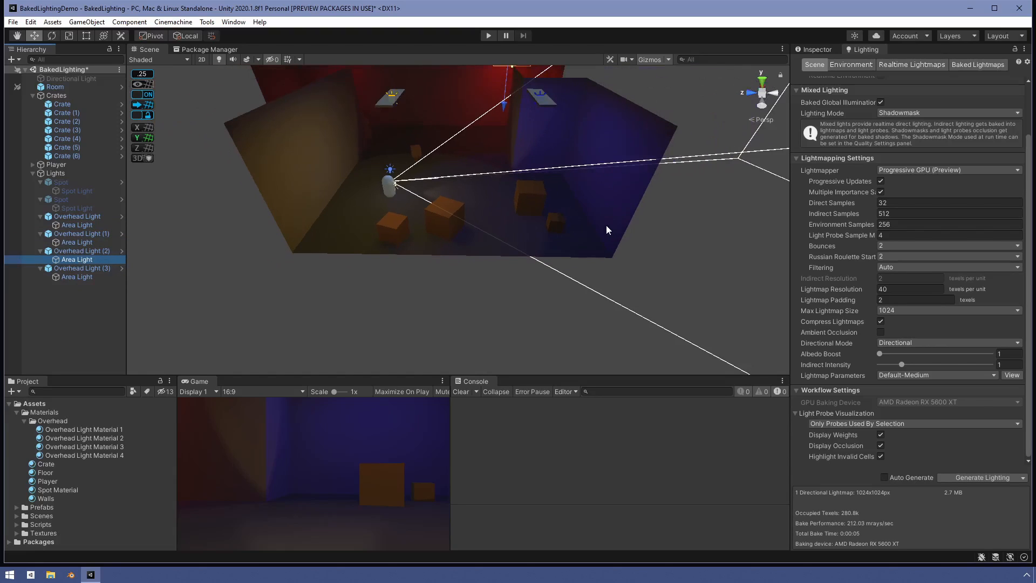
left_click(76, 277)
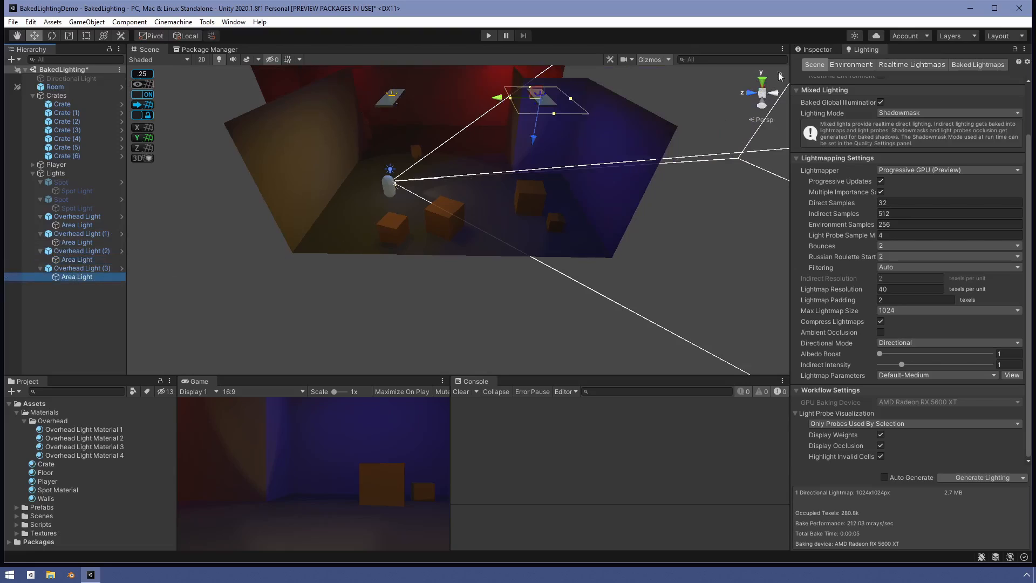
left_click(817, 50)
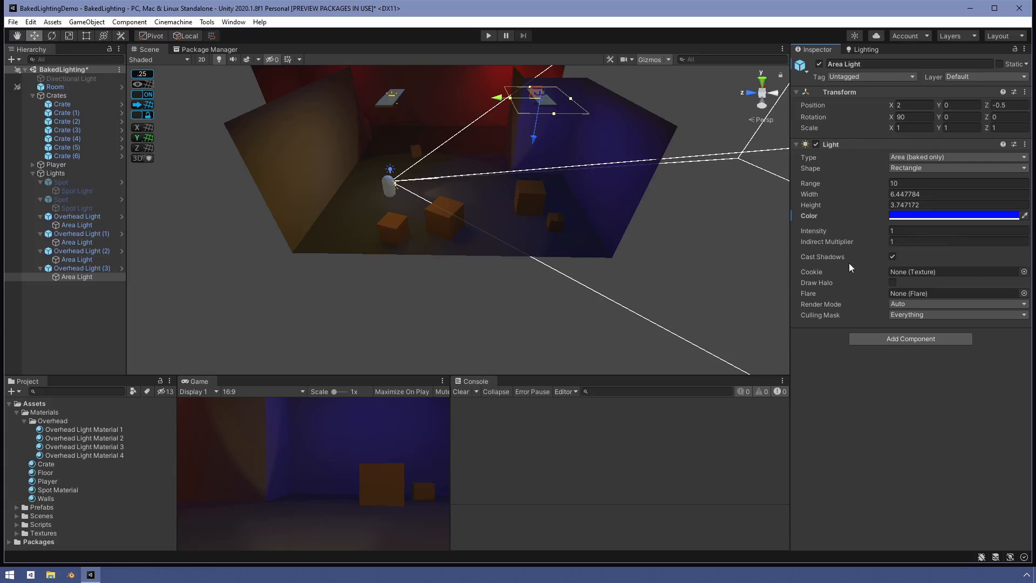
Set the intensity of Overhead Light (3)'s Area Light to 1.24 and regenerate the scene's baked lighting.
left_click(883, 233)
left_click_drag(883, 233, 888, 233)
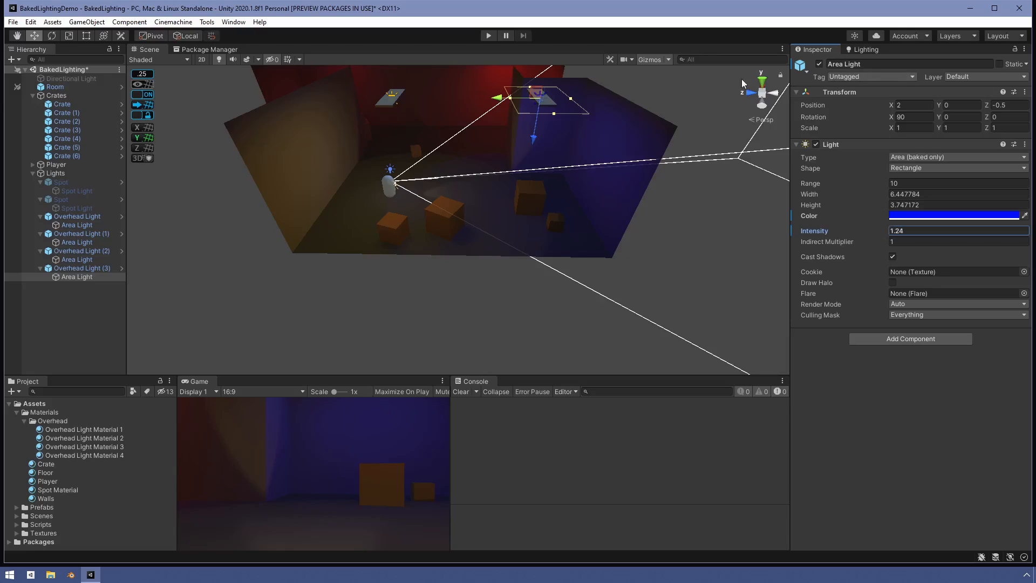
left_click(867, 50)
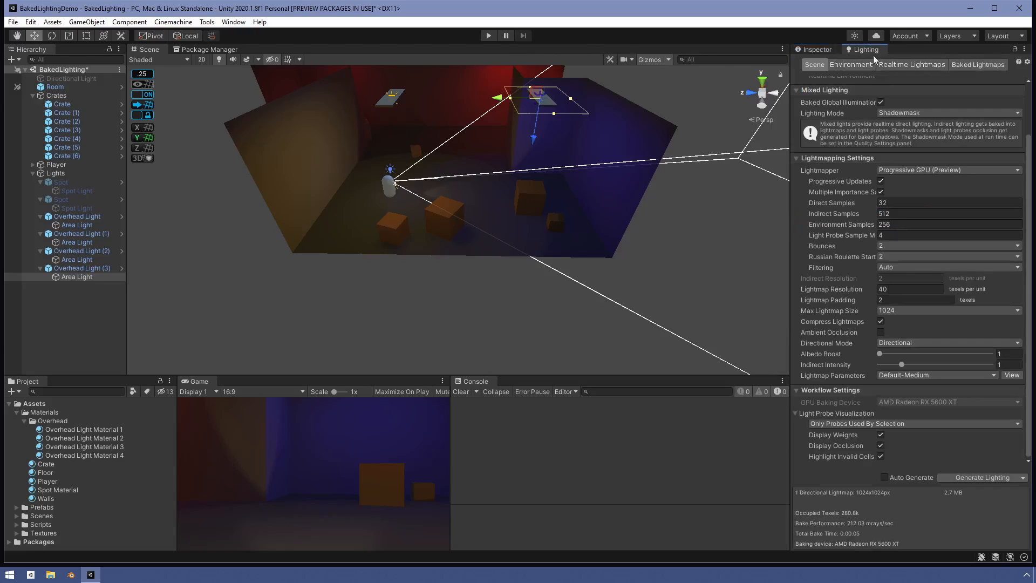
left_click(950, 475)
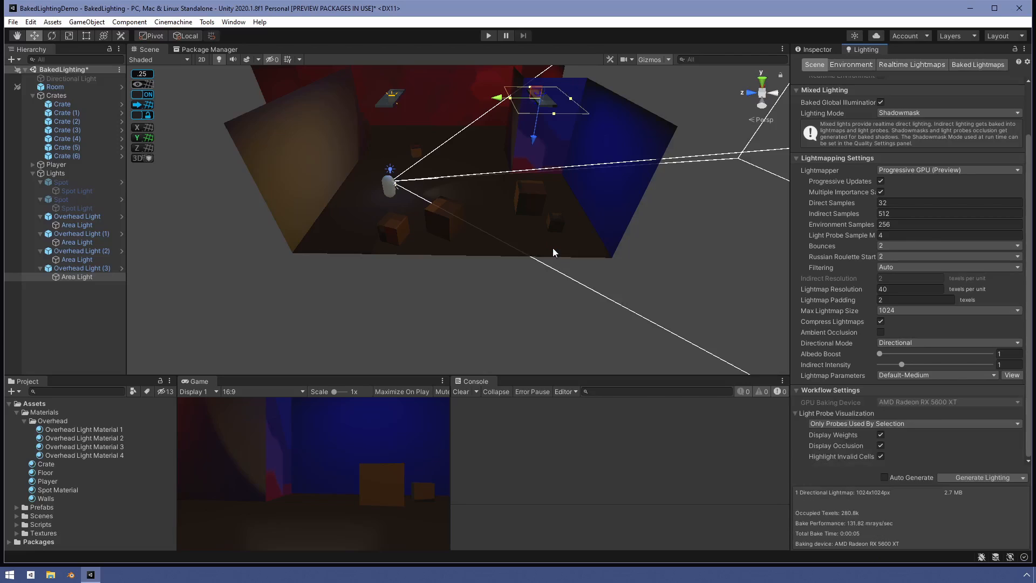
scroll(537, 217, "up", 5)
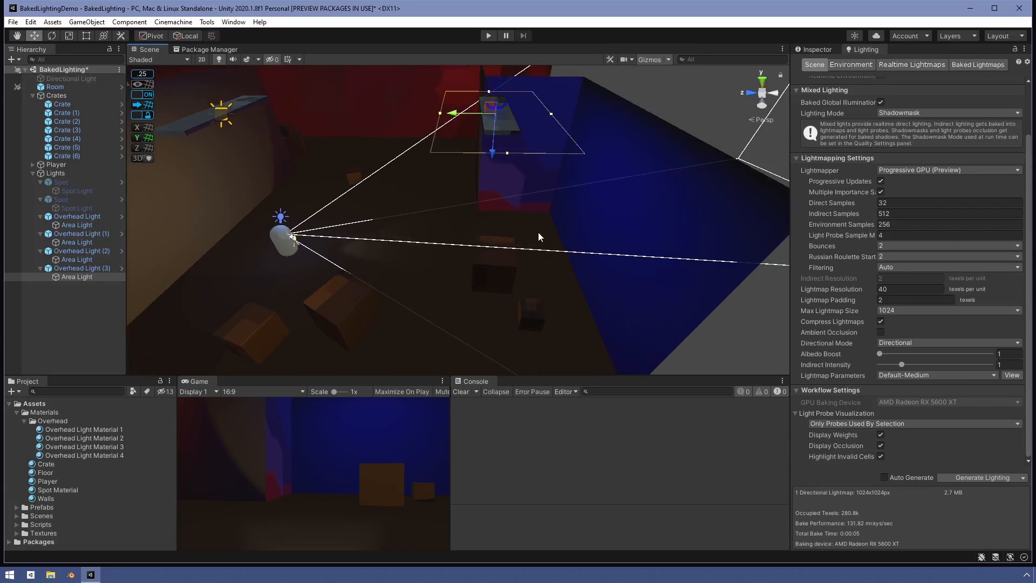
scroll(505, 199, "up", 3)
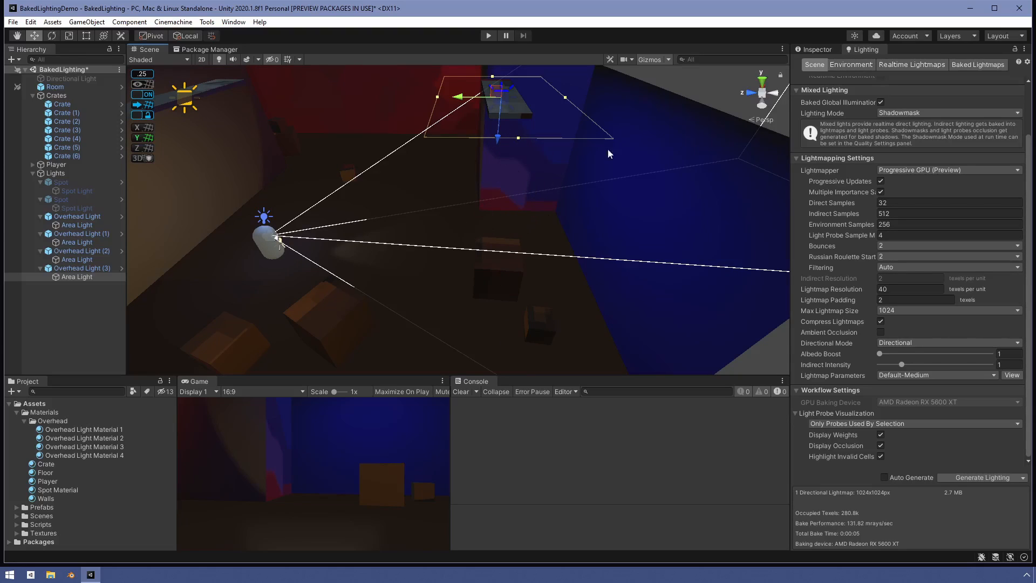
Clear the scene's baked lighting data and generate the lighting again with the current lightmapping settings.
left_click(976, 64)
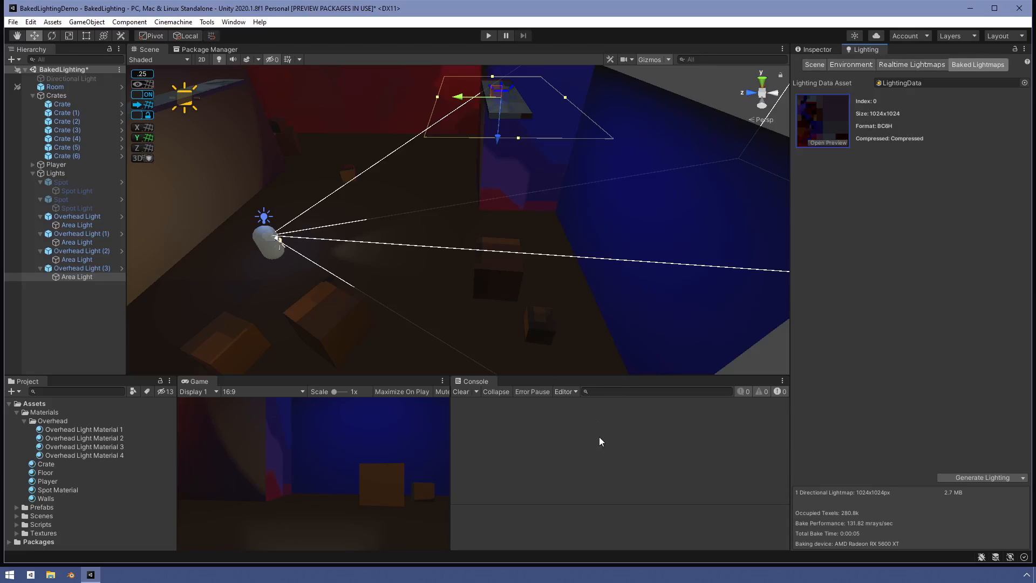
left_click(816, 66)
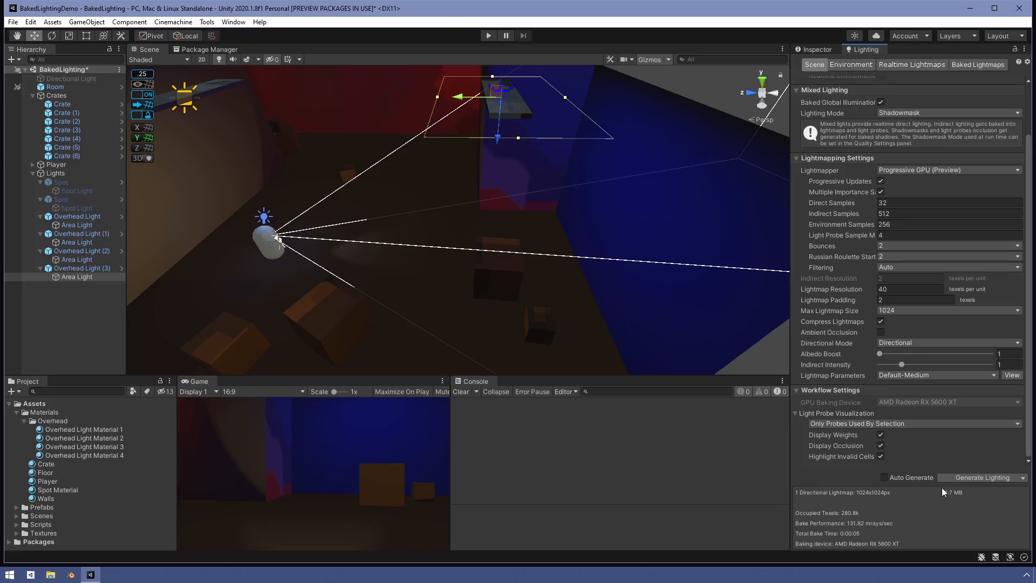
left_click(1022, 478)
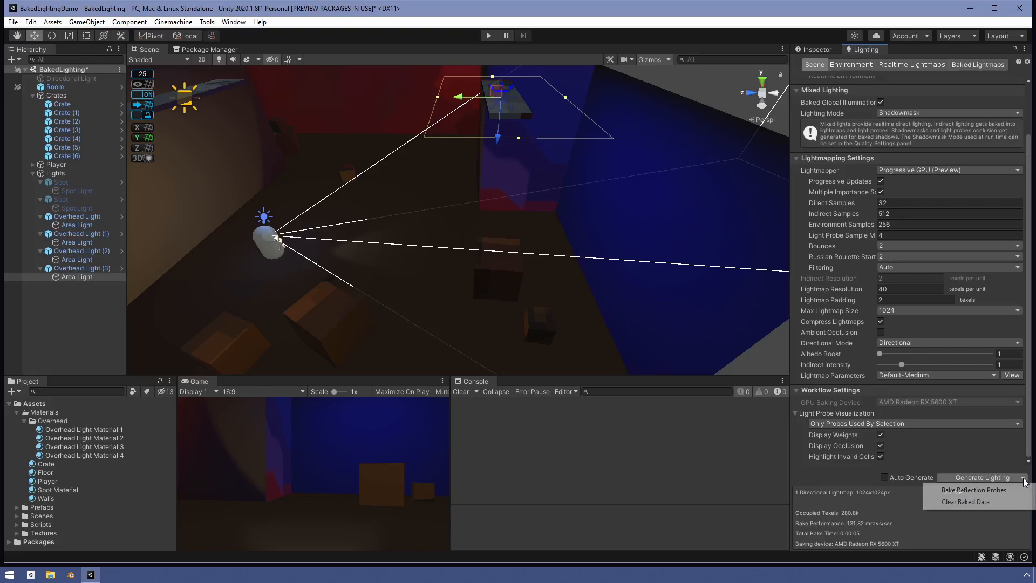
left_click(999, 502)
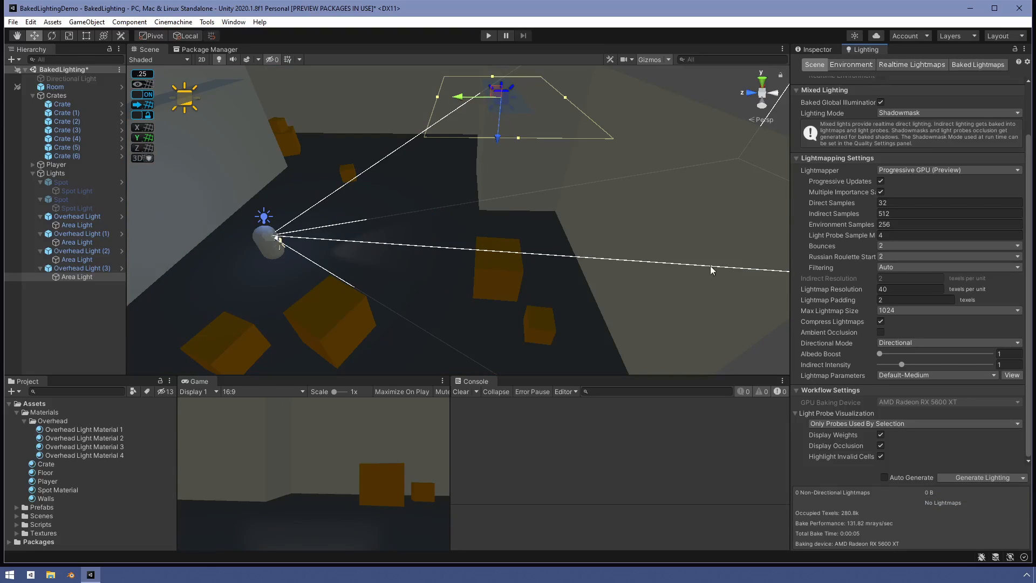
left_click(964, 477)
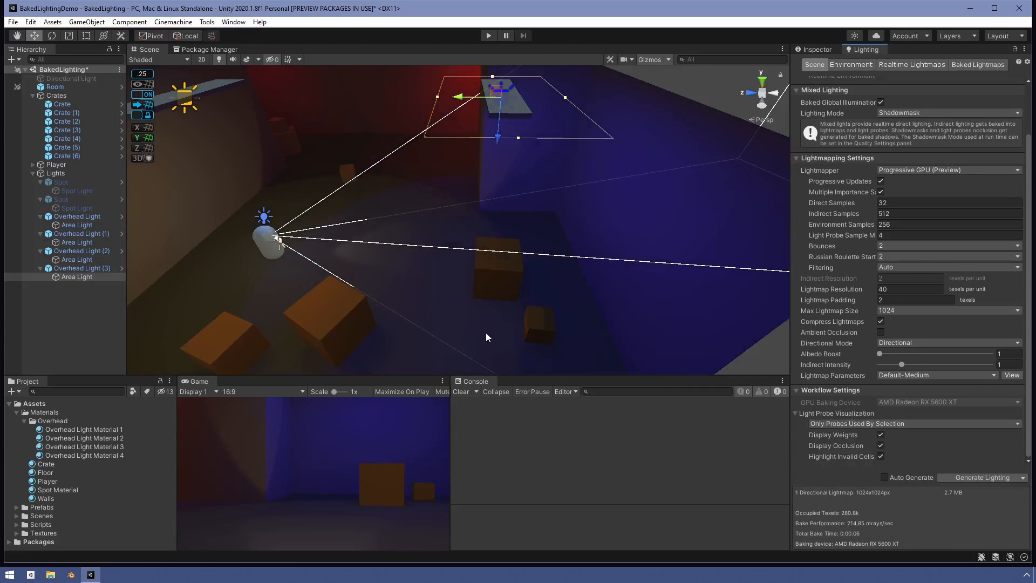
Examine the rebaked lighting and shadows on the crates and walls in the blue-lit corner and across the room.
right_click_drag(477, 294, 578, 268)
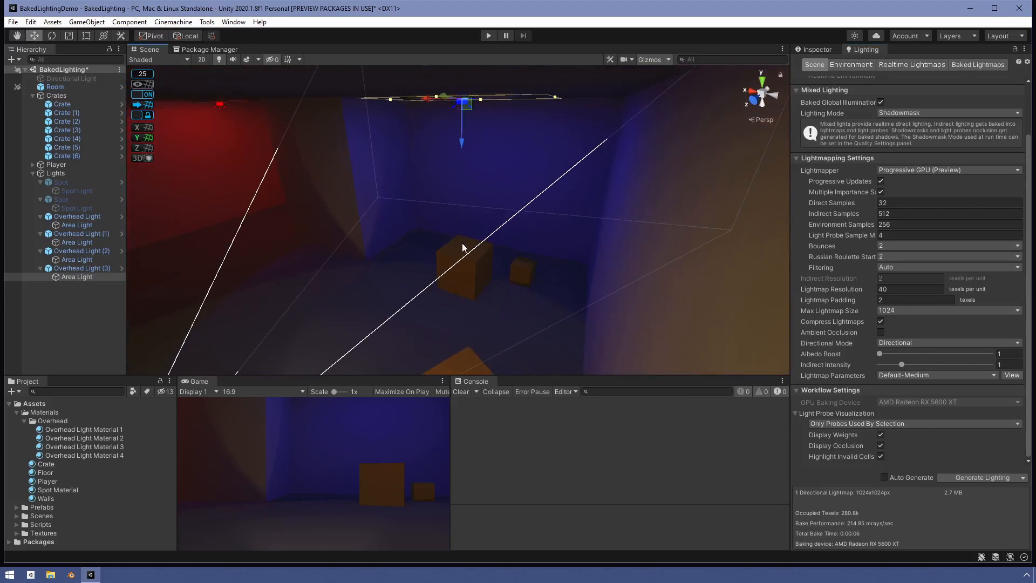
scroll(448, 263, "up", 4)
scroll(451, 267, "up", 3)
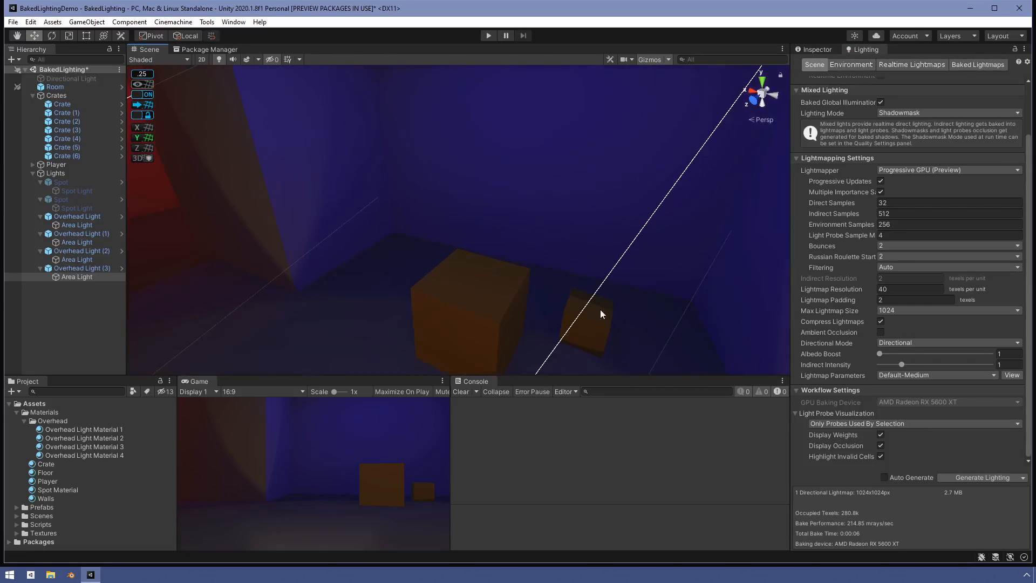
scroll(425, 329, "up", 2)
middle_click_drag(425, 327, 341, 276)
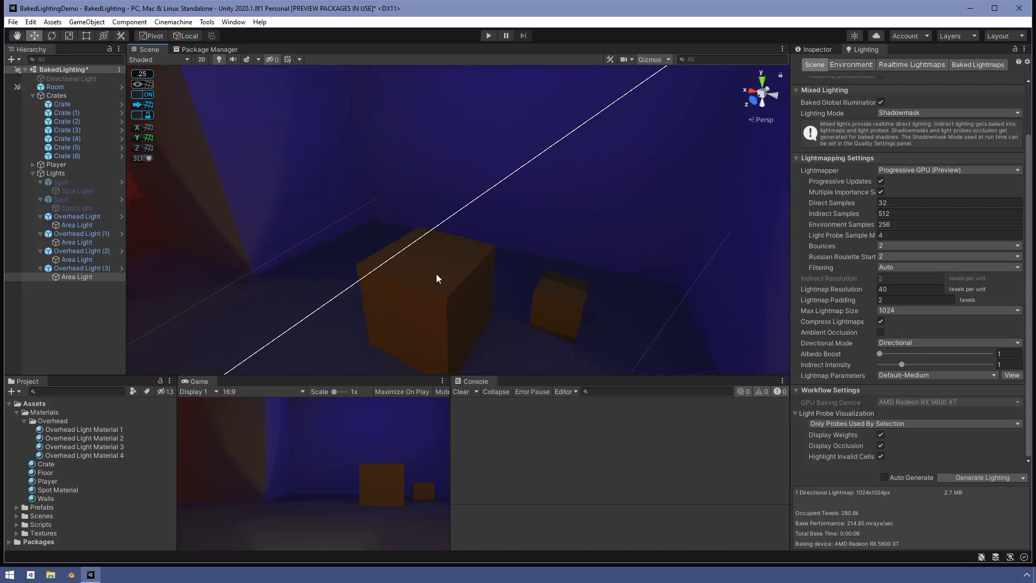
scroll(500, 219, "down", 5)
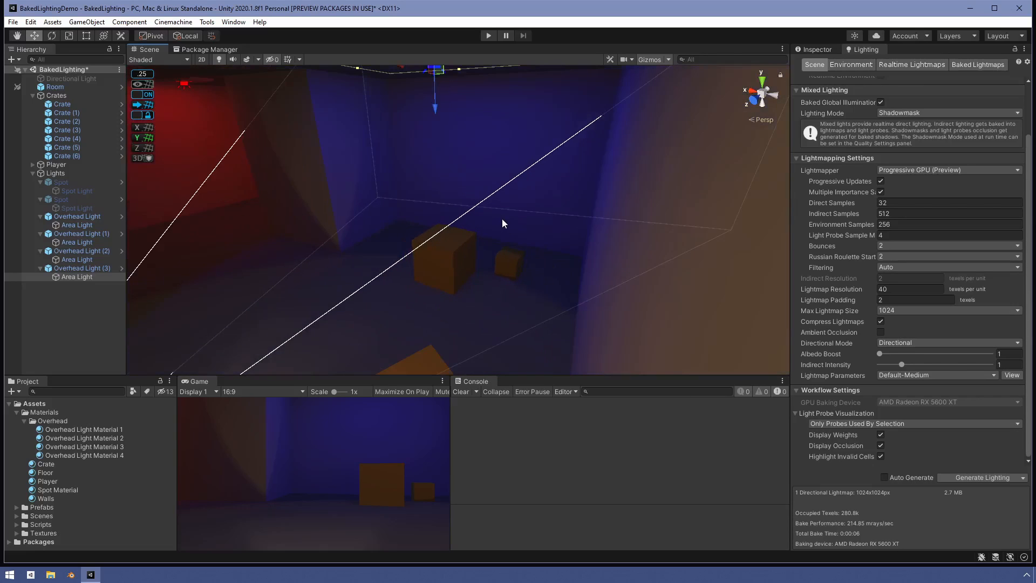
middle_click_drag(504, 256, 403, 267)
scroll(403, 267, "down", 2)
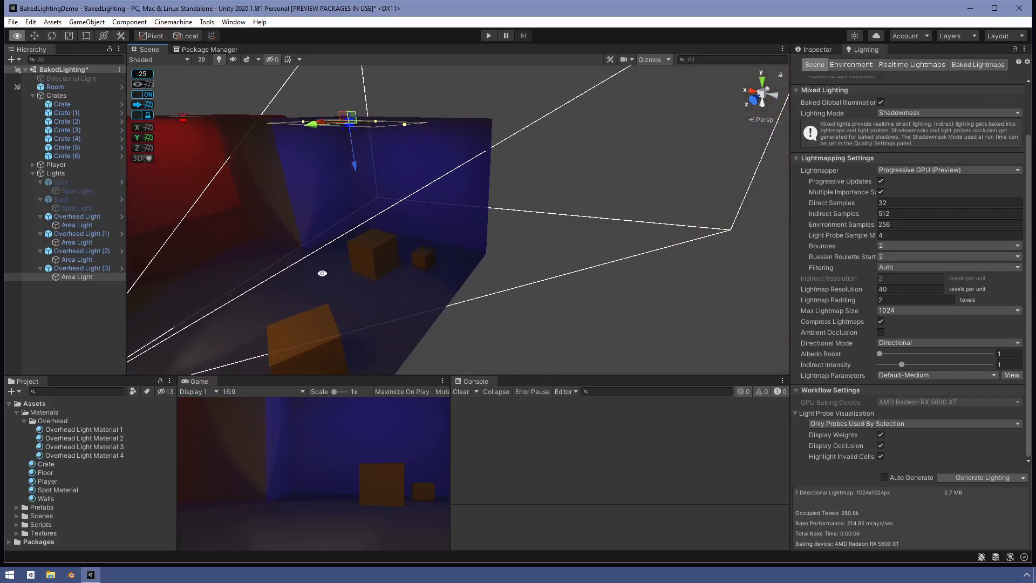
left_click_drag(322, 273, 272, 252, "alt")
scroll(491, 238, "up", 3)
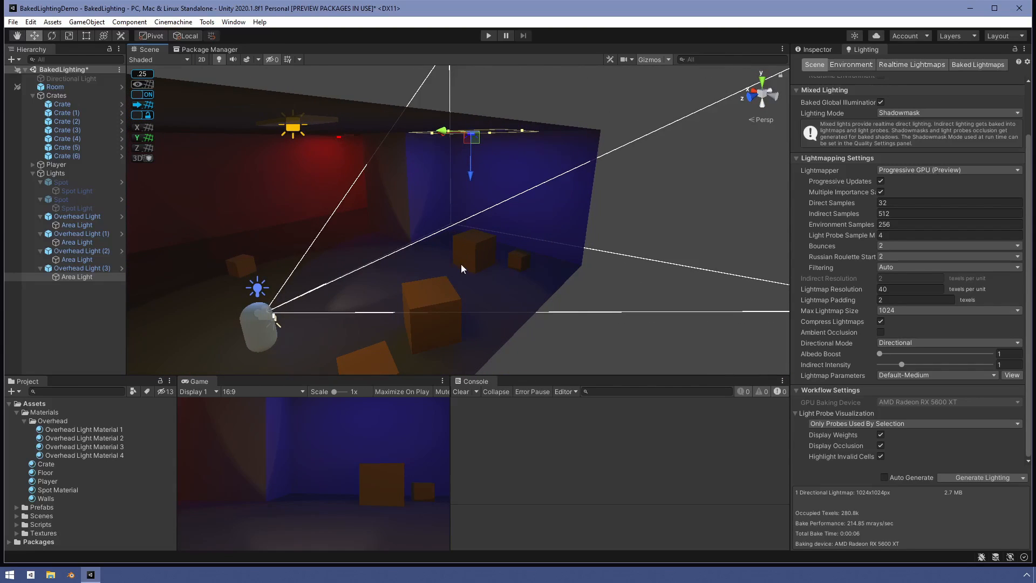
Activate both disabled Spot objects in the Lights group.
left_click(824, 50)
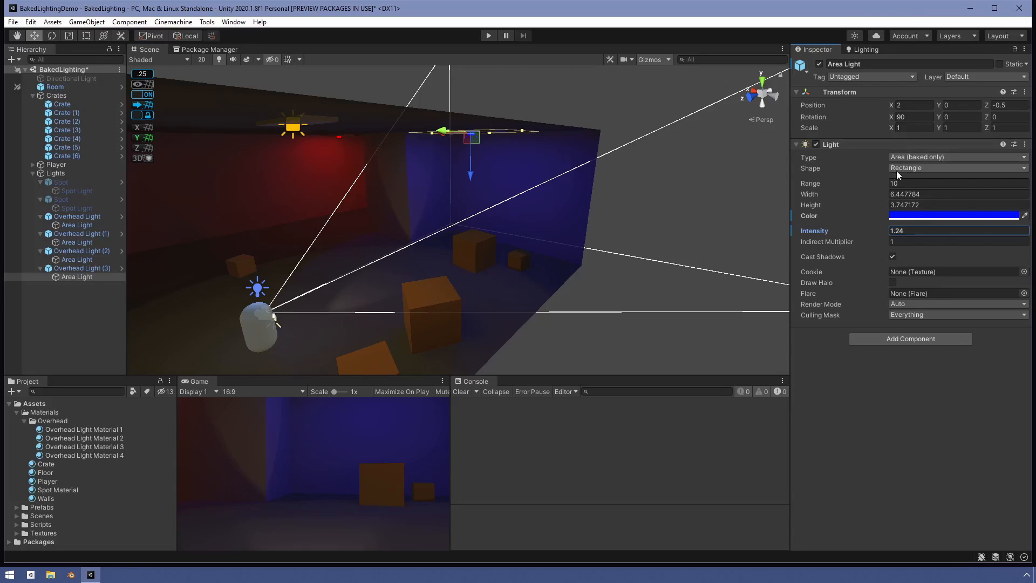
scroll(461, 293, "down", 2)
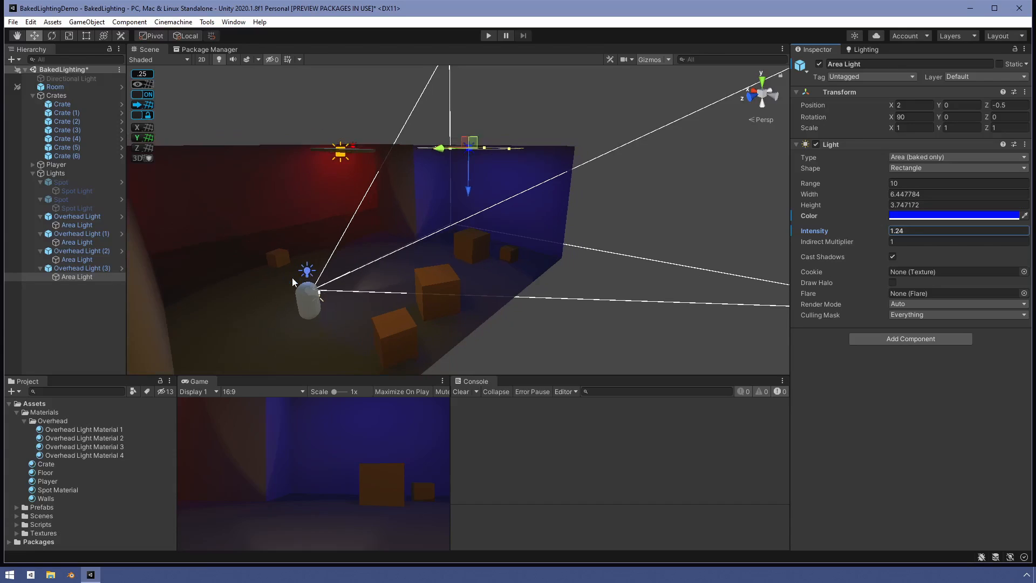
scroll(247, 247, "down", 2)
left_click(60, 201)
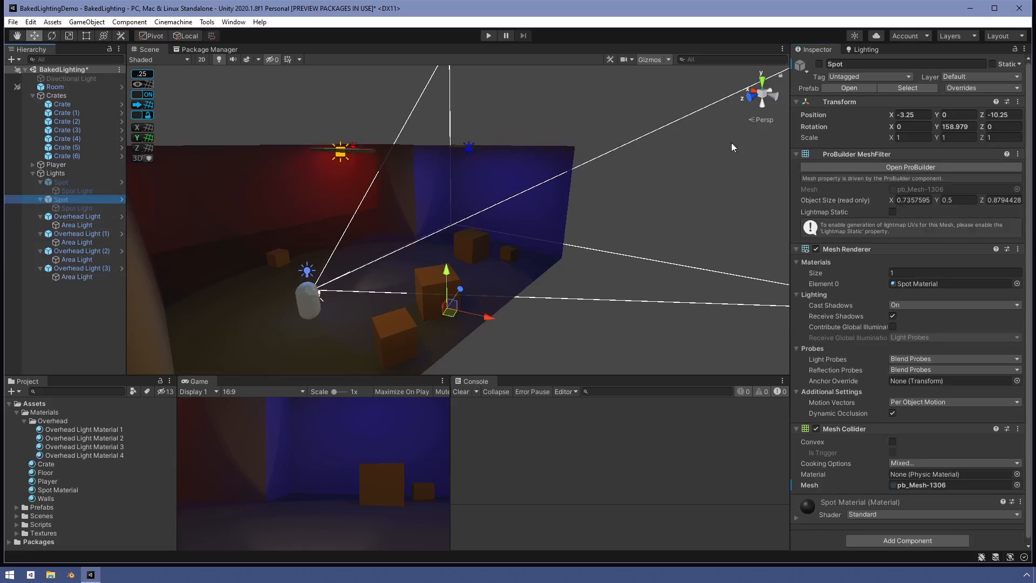
left_click(819, 63)
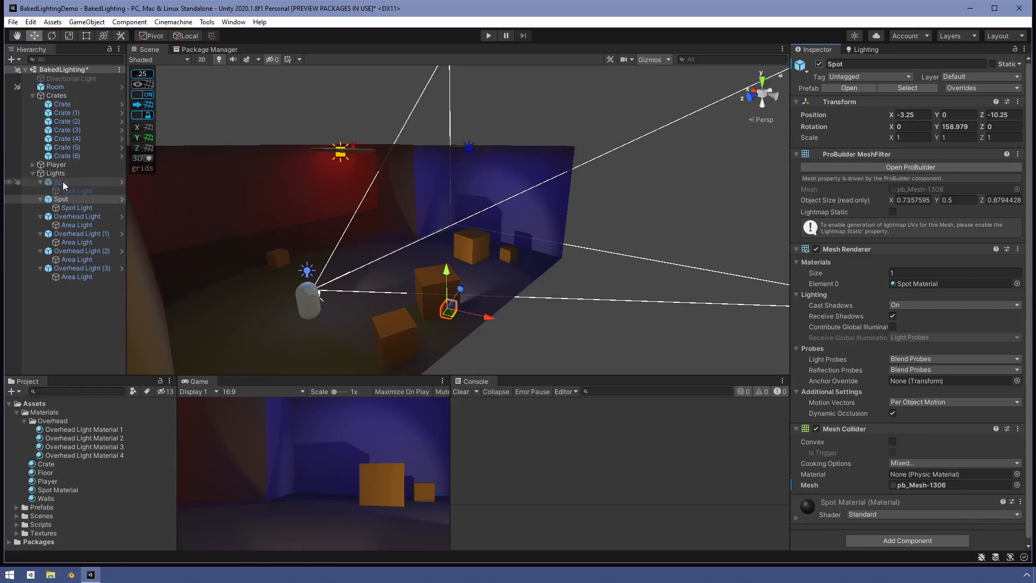
left_click(60, 182)
left_click(819, 64)
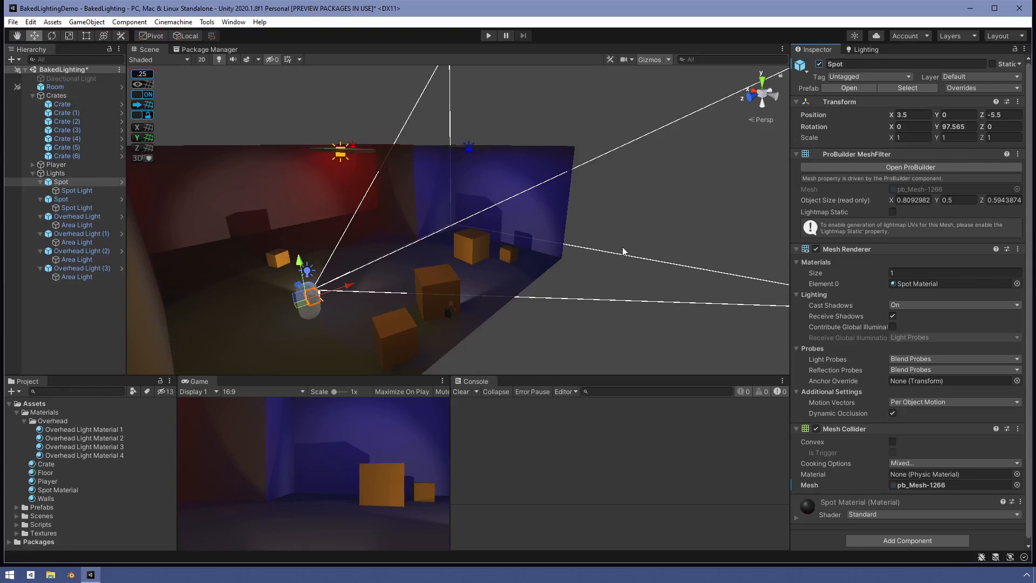
Move Crate (5) a short distance across the floor to test how its spotlight shadow on the blue wall responds.
left_click(865, 50)
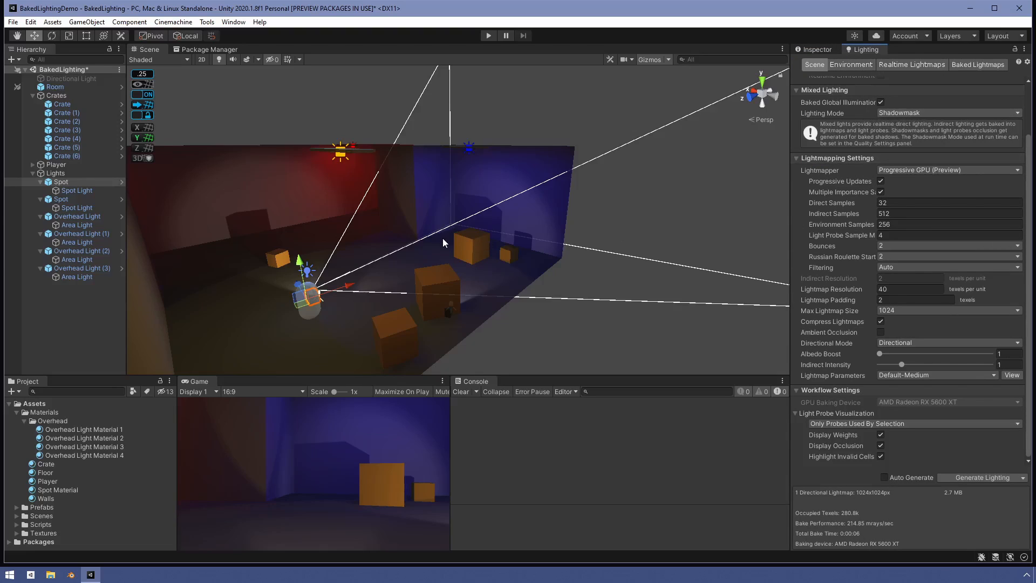
scroll(443, 242, "up", 5)
left_click(475, 266)
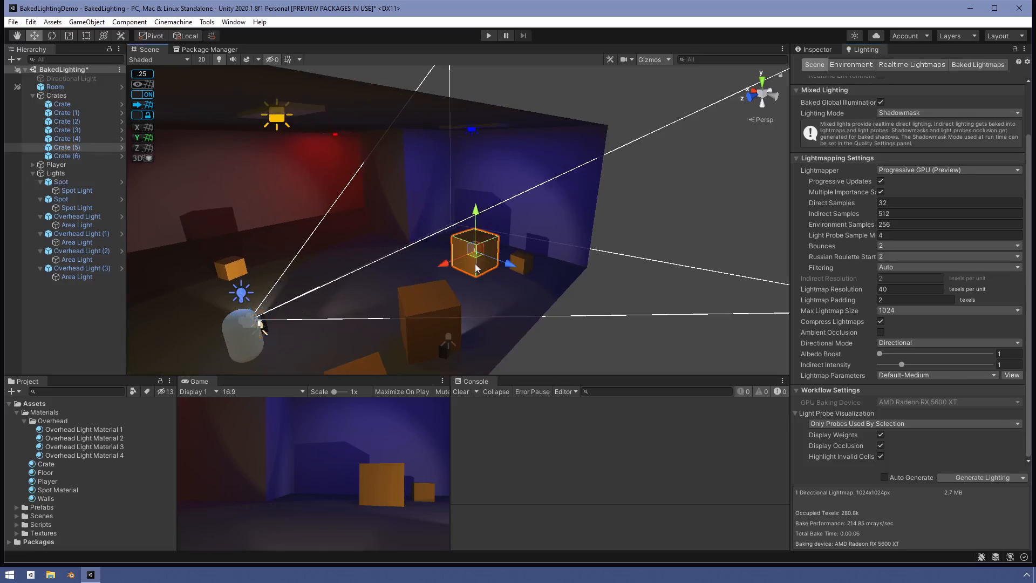
left_click_drag(508, 262, 501, 283)
left_click_drag(441, 266, 232, 314)
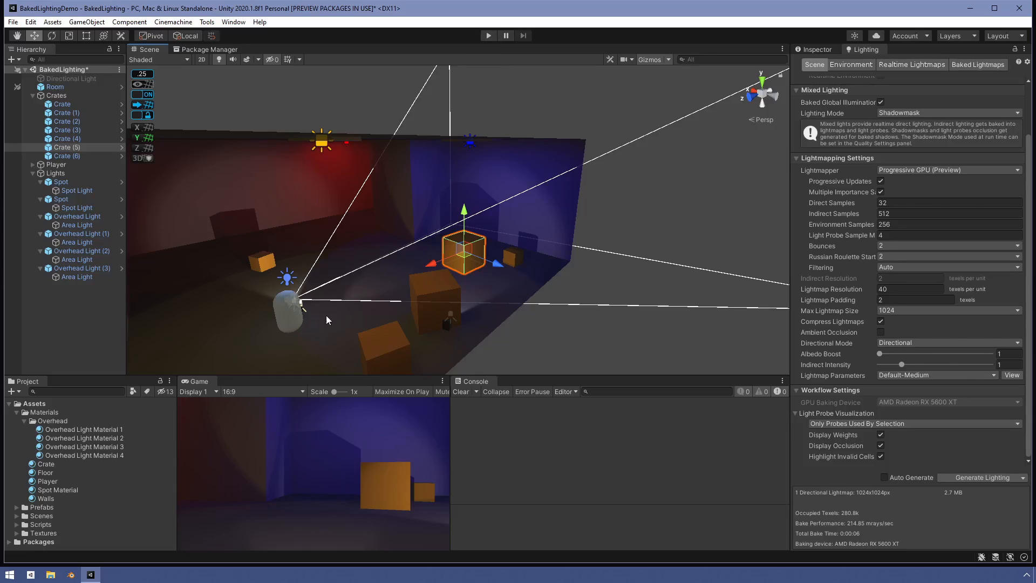
Focus on the Player capsule and hide the gizmos in the Scene view.
left_click(290, 322)
key("f")
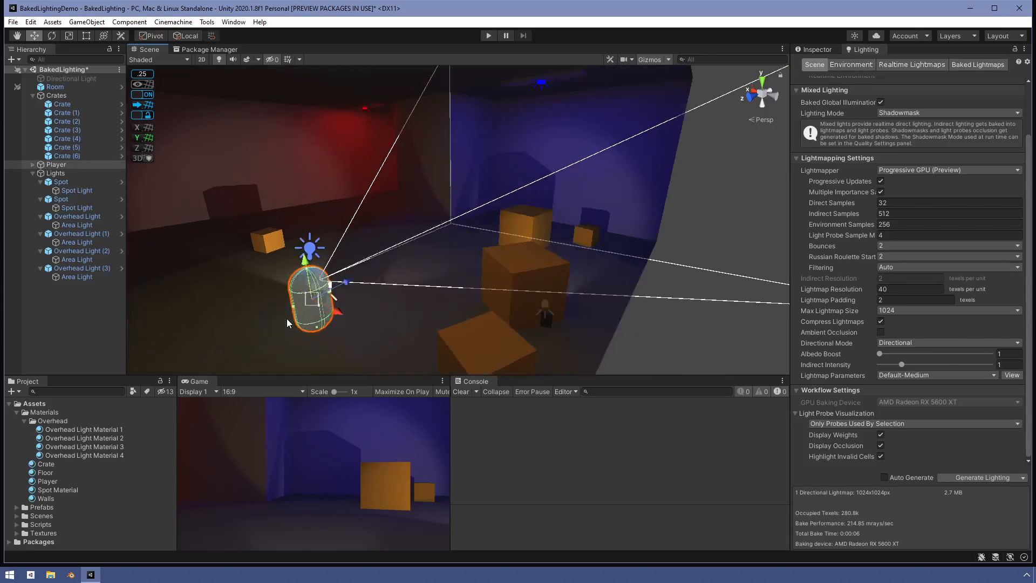
scroll(644, 185, "down", 4)
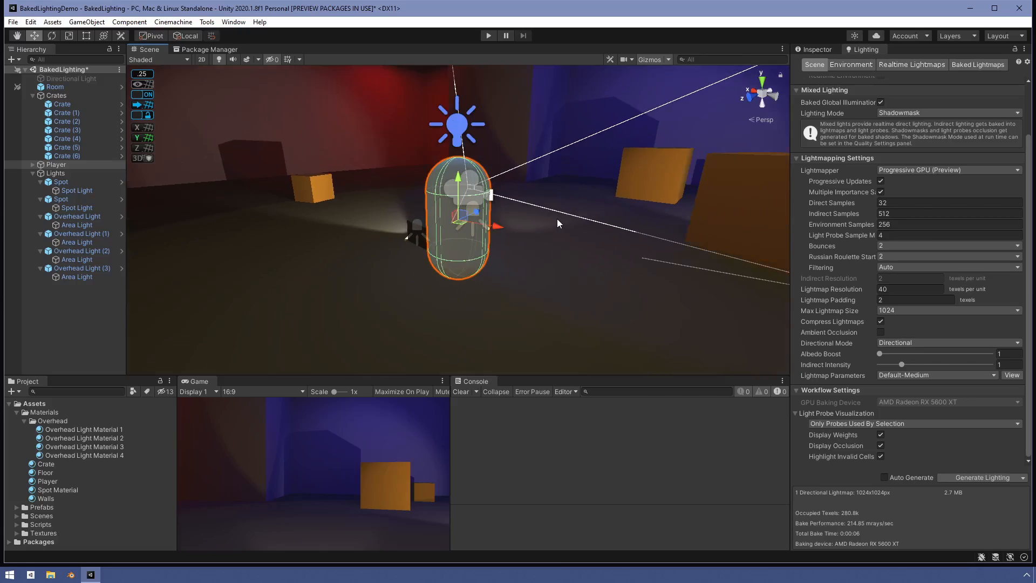
left_click(652, 59)
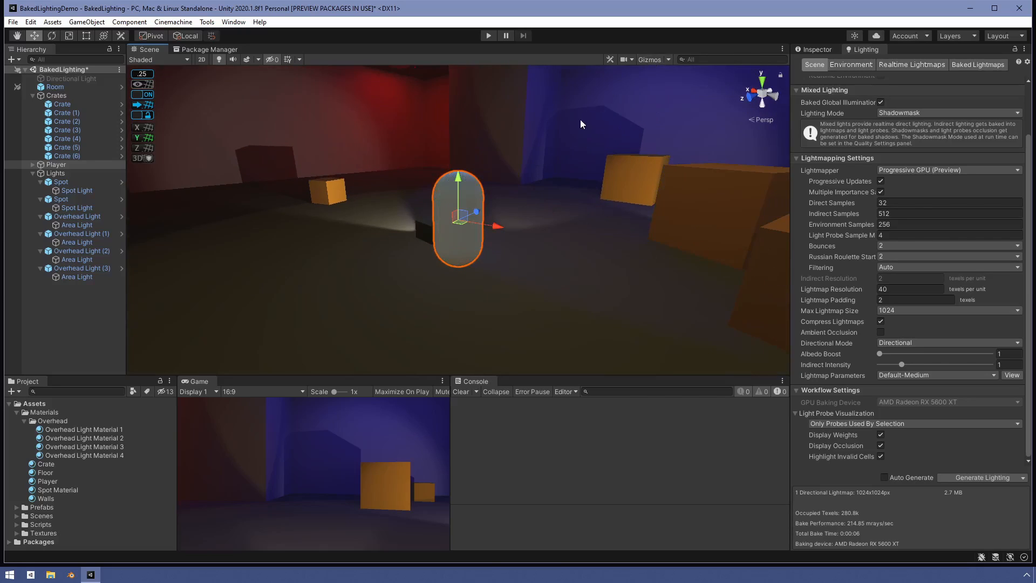
scroll(574, 129, "down", 3)
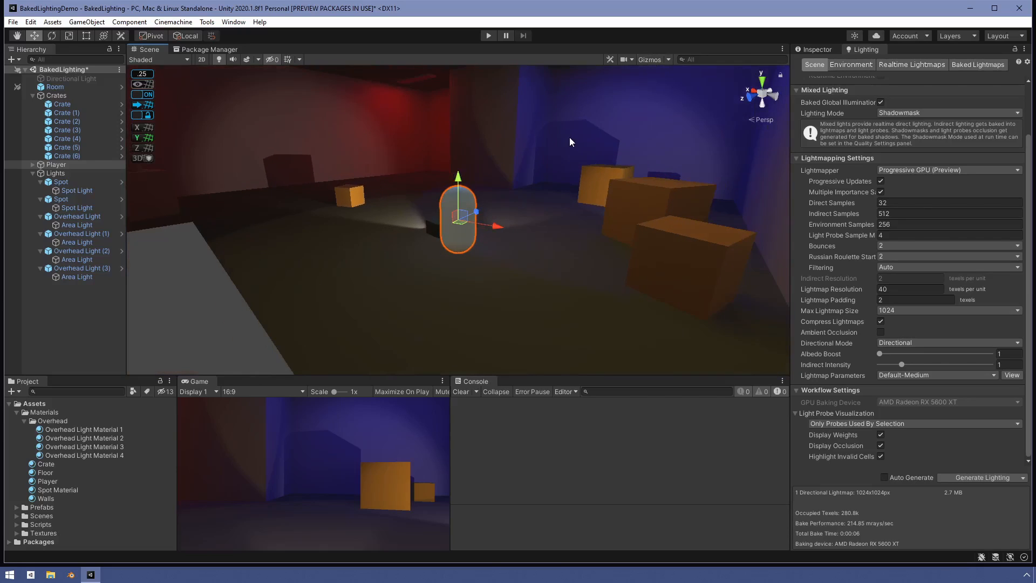
Run the scene and walk the player through the red corner and to the blue-wall crates to examine its lighting and shadows.
left_click(489, 36)
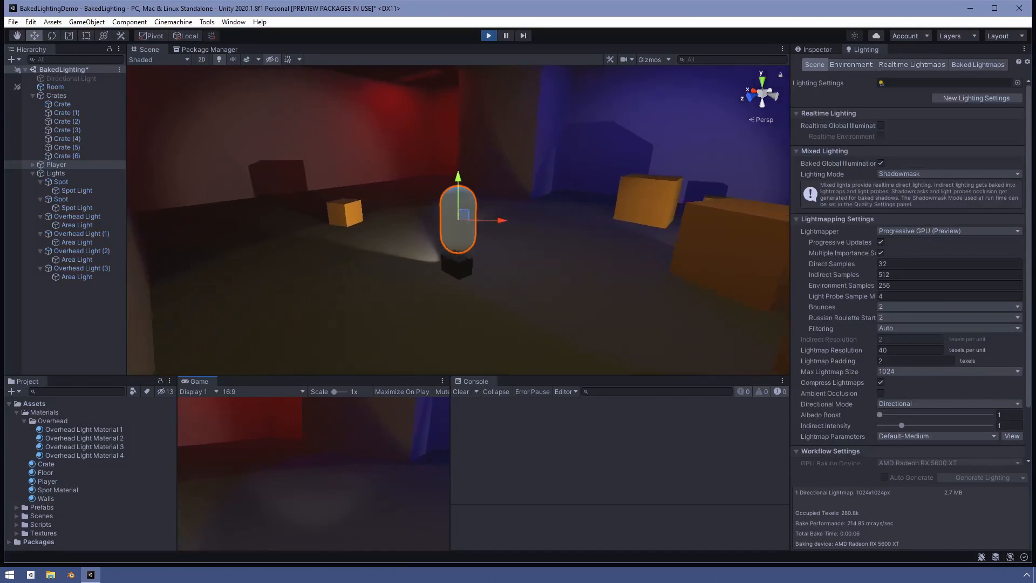
key("w")
key("a")
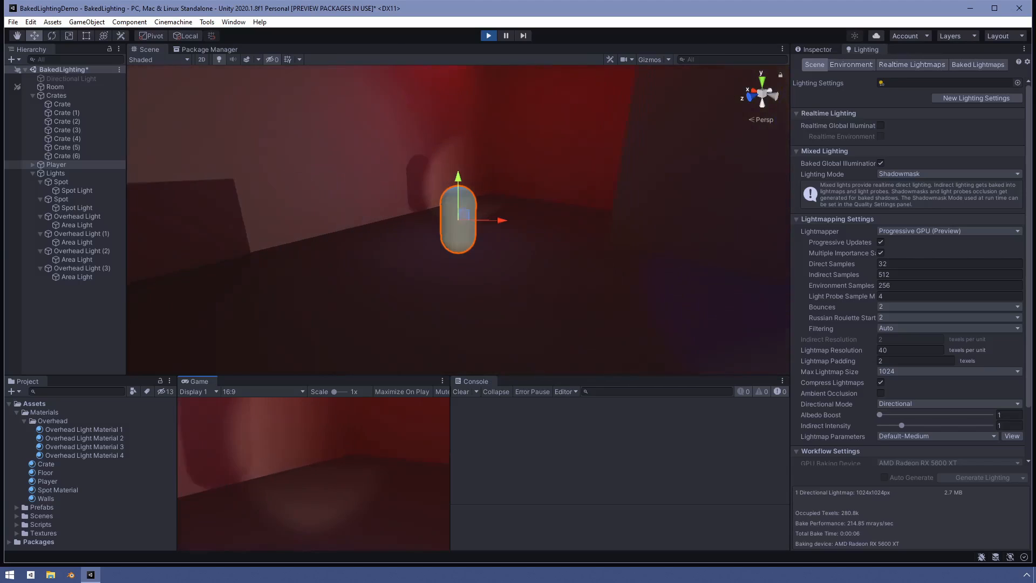
key("s")
key("d")
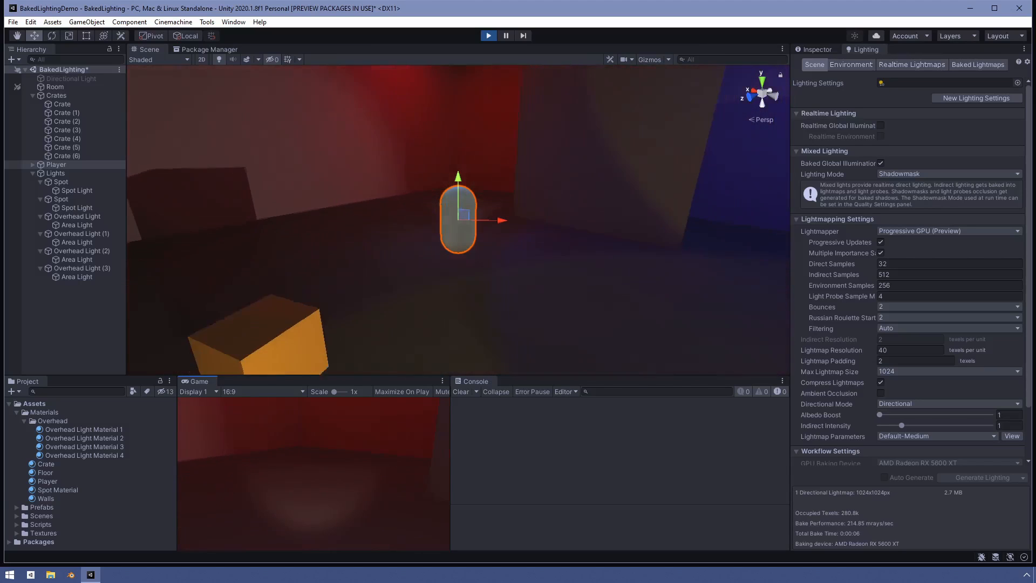
key("d")
key("w")
key("a")
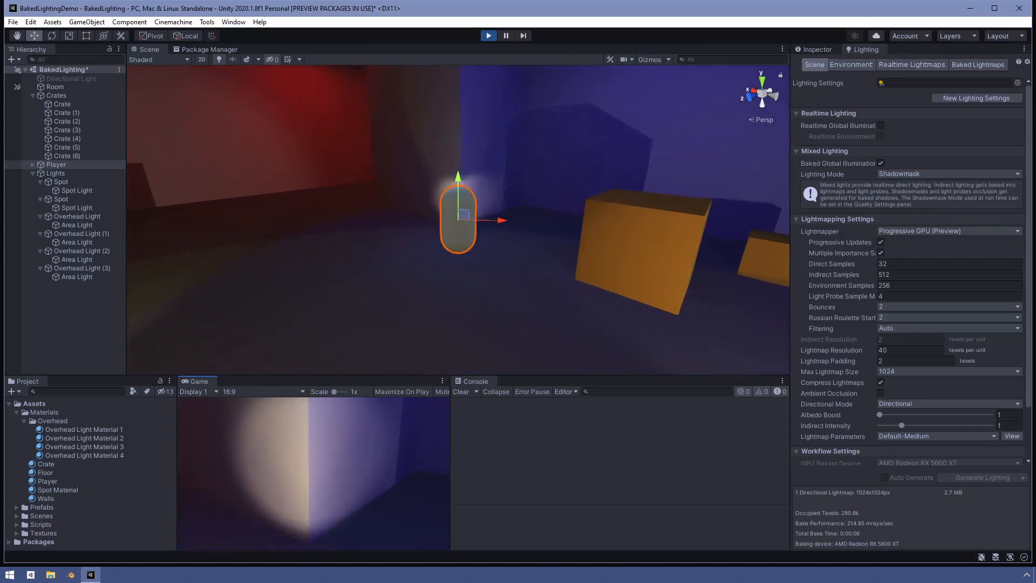
key("d")
key("s")
key("a")
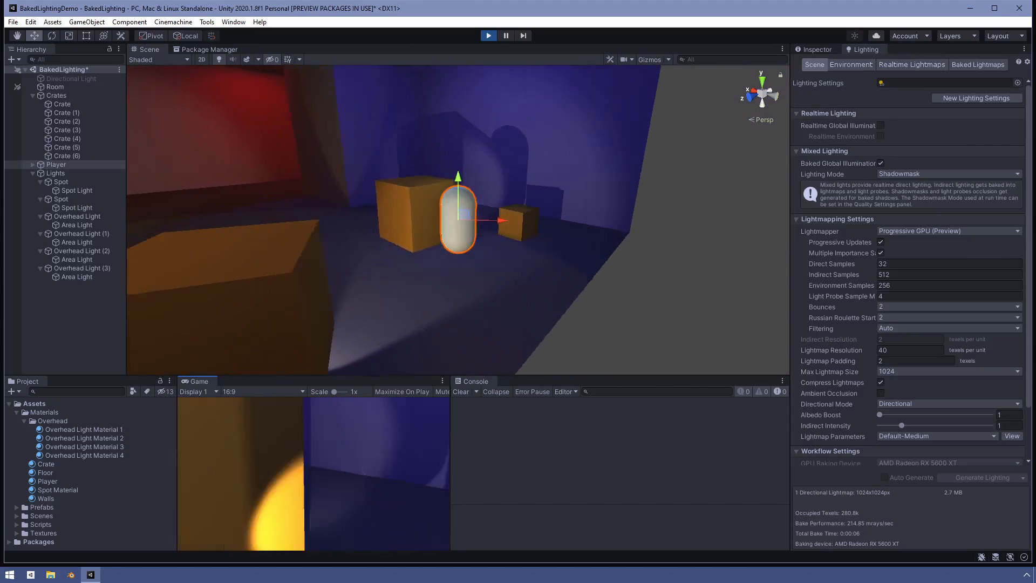
Walk the player back past the red corner and through the spotlight beam near the small crate, and end play mode.
key("a")
key("w")
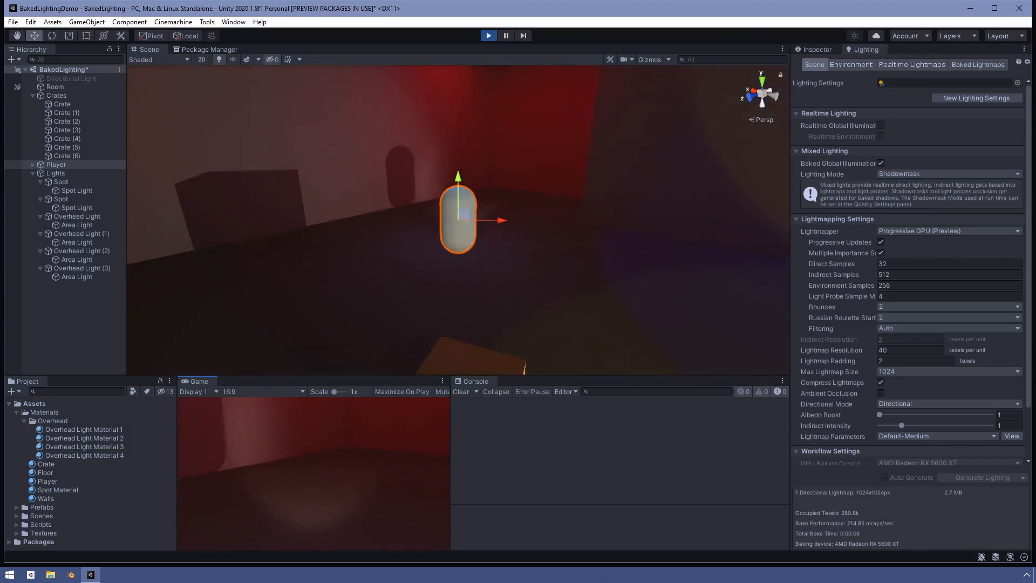
key("w")
key("d")
key("s")
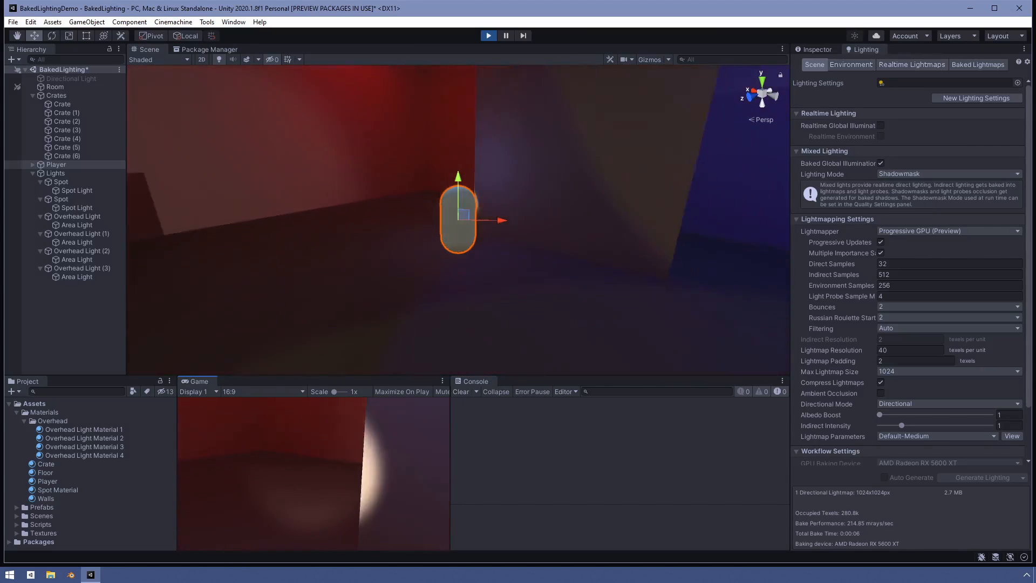
key("s")
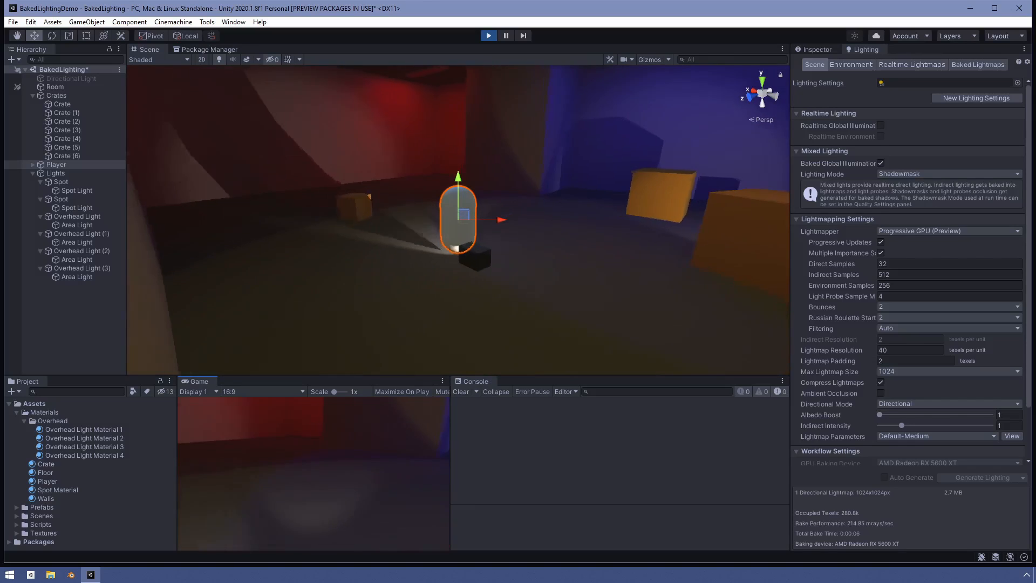
key("a")
key("d")
key("w")
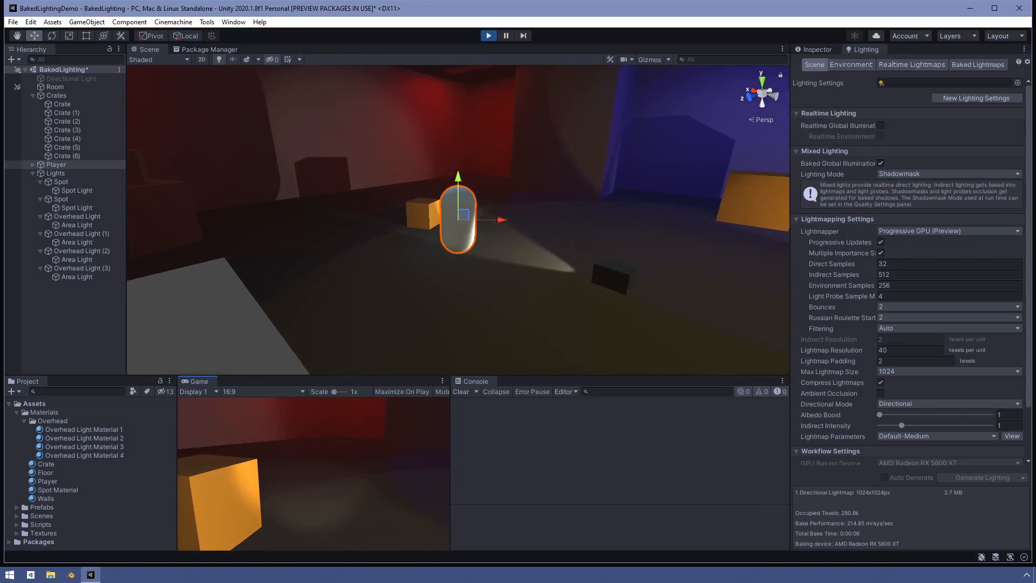
key("d")
key("s")
key("d")
key("d")
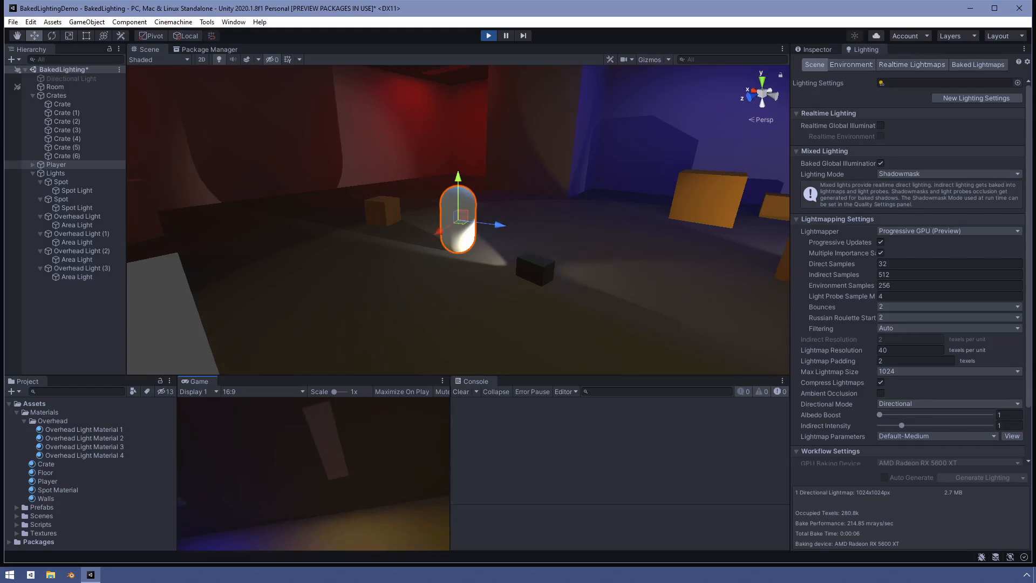
key("Escape")
left_click(488, 35)
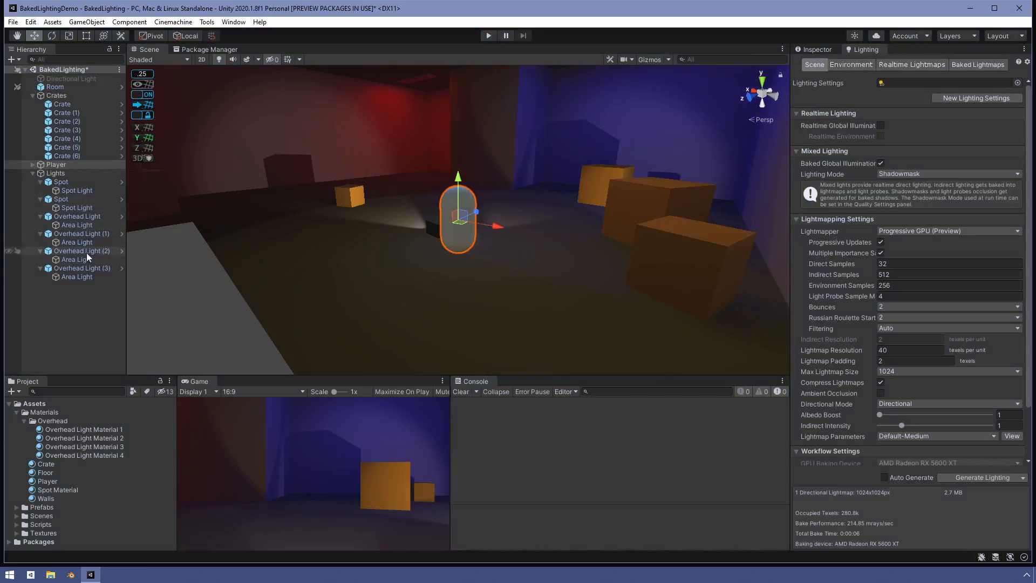
Inspect the light settings of the Area Light under Overhead Light and view the Player capsule's shading up close.
left_click(86, 225)
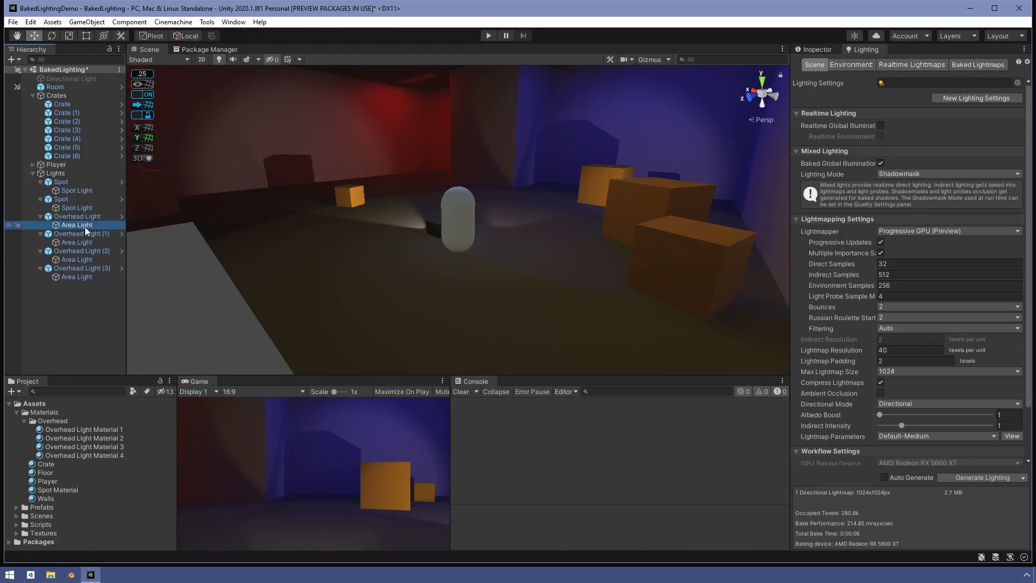
left_click(816, 49)
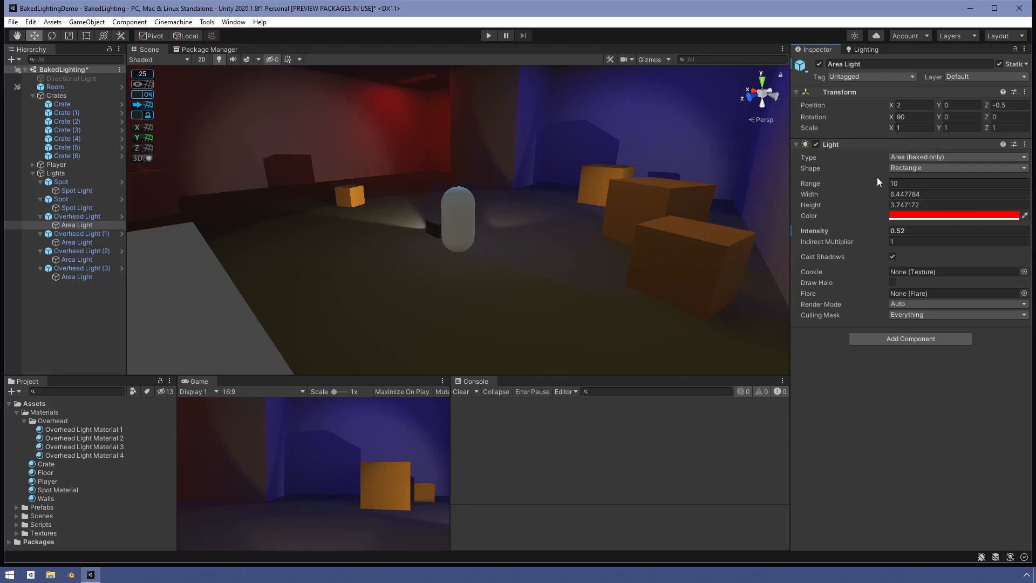
scroll(463, 262, "up", 5)
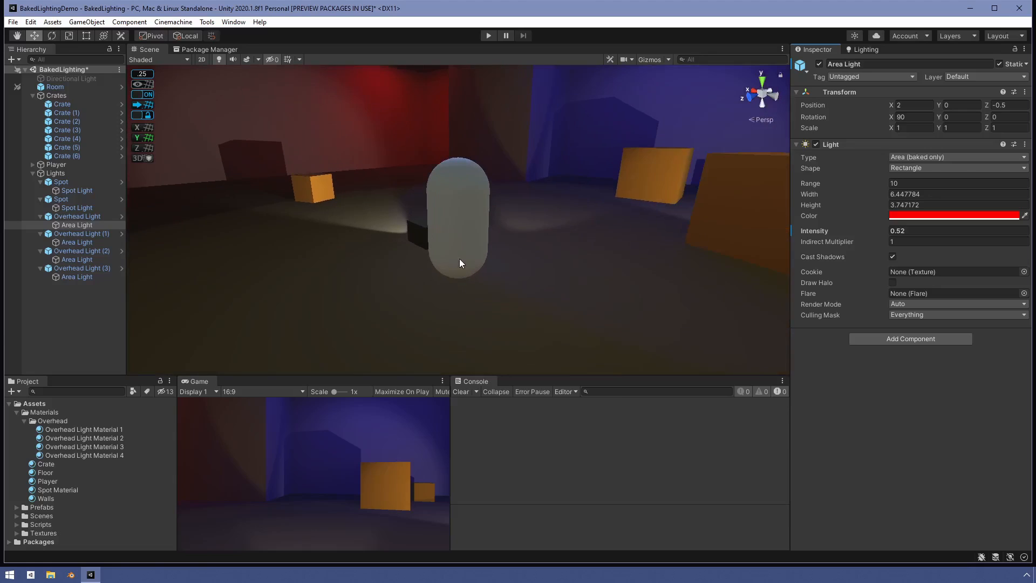
left_click_drag(387, 273, 322, 284, "alt")
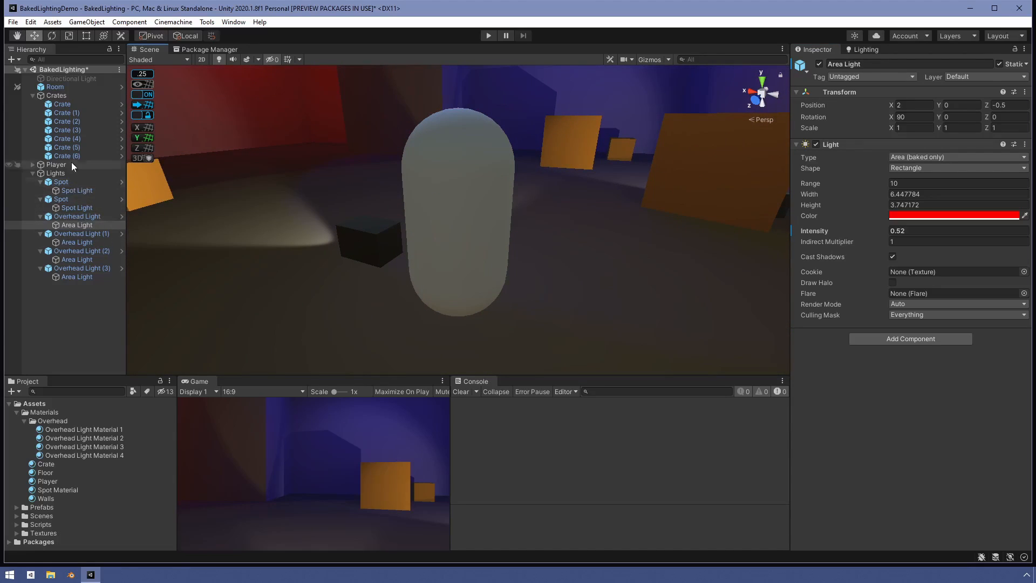
Set the light mode of the Spot Light under the first Spot object to Baked.
left_click(67, 190)
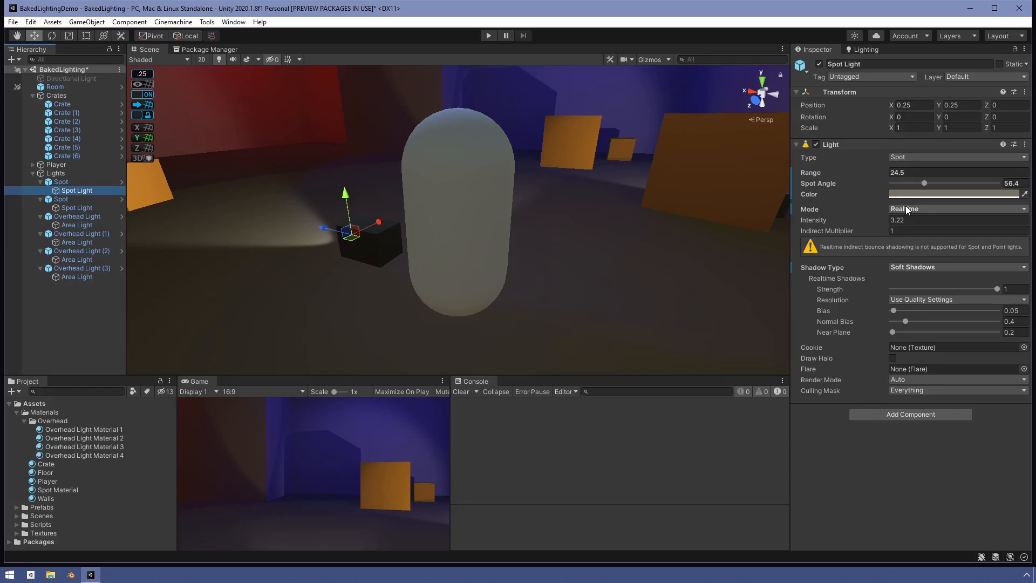
scroll(378, 230, "down", 4)
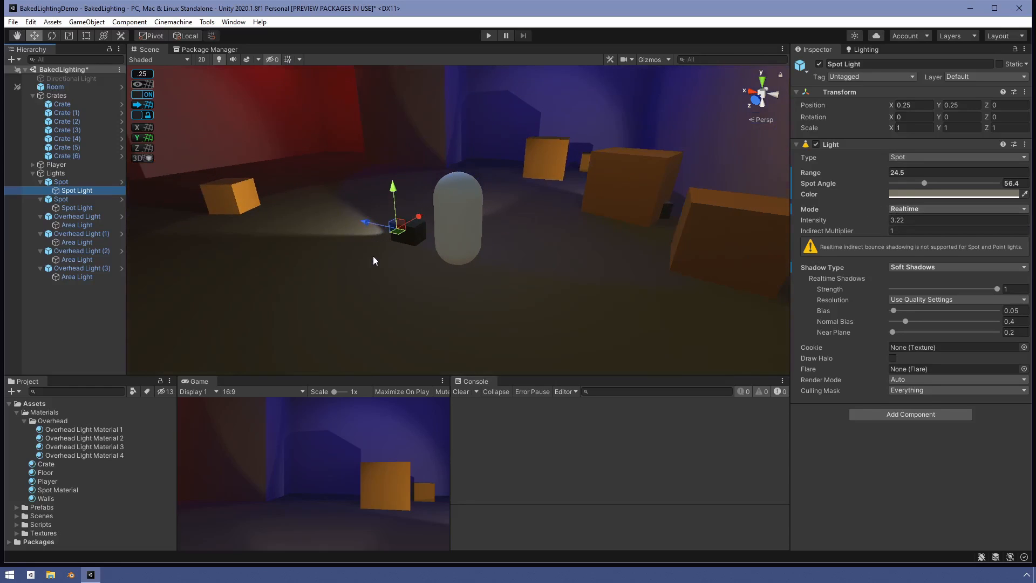
left_click_drag(374, 258, 301, 301, "alt")
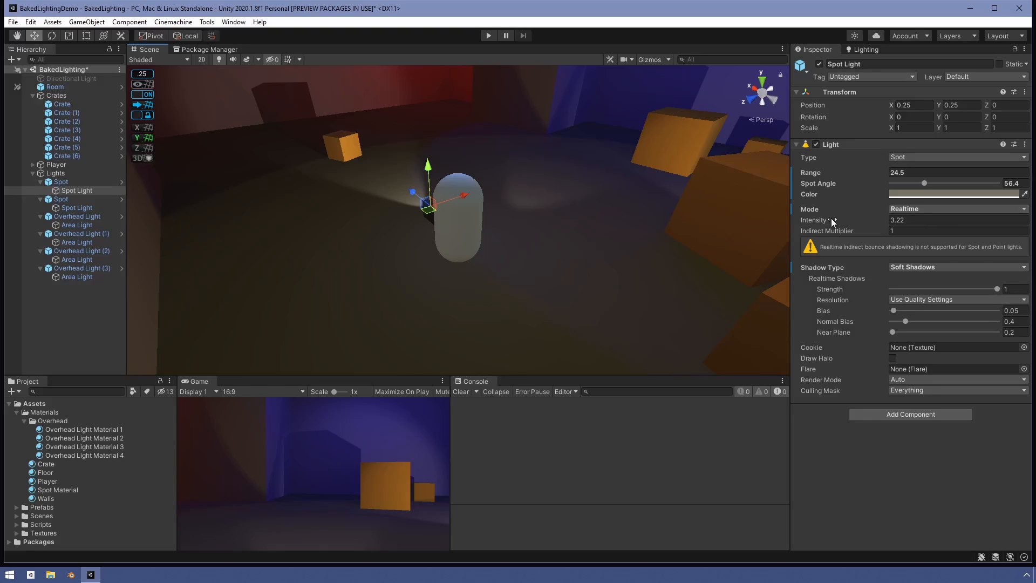
left_click(920, 211)
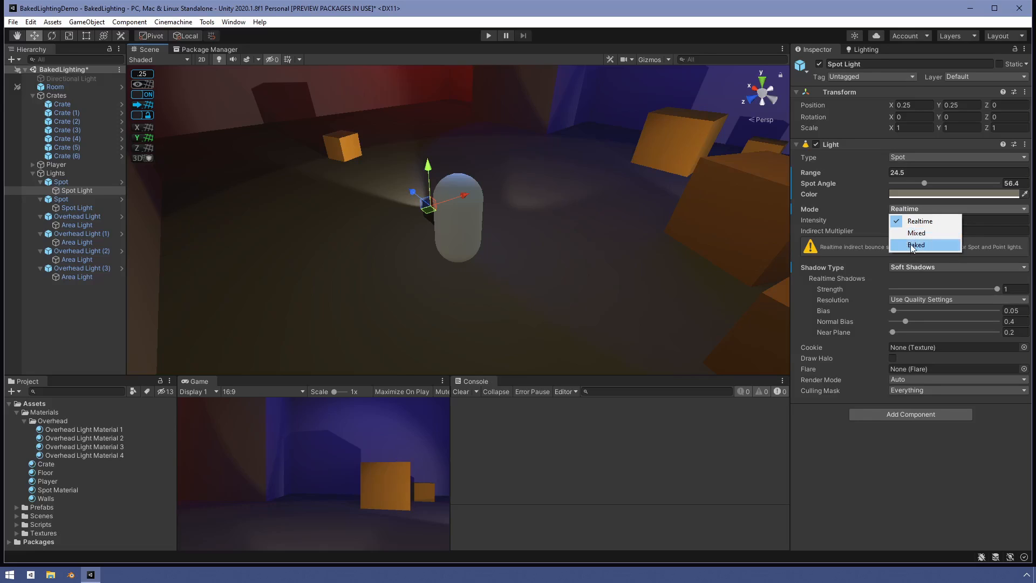
left_click(913, 246)
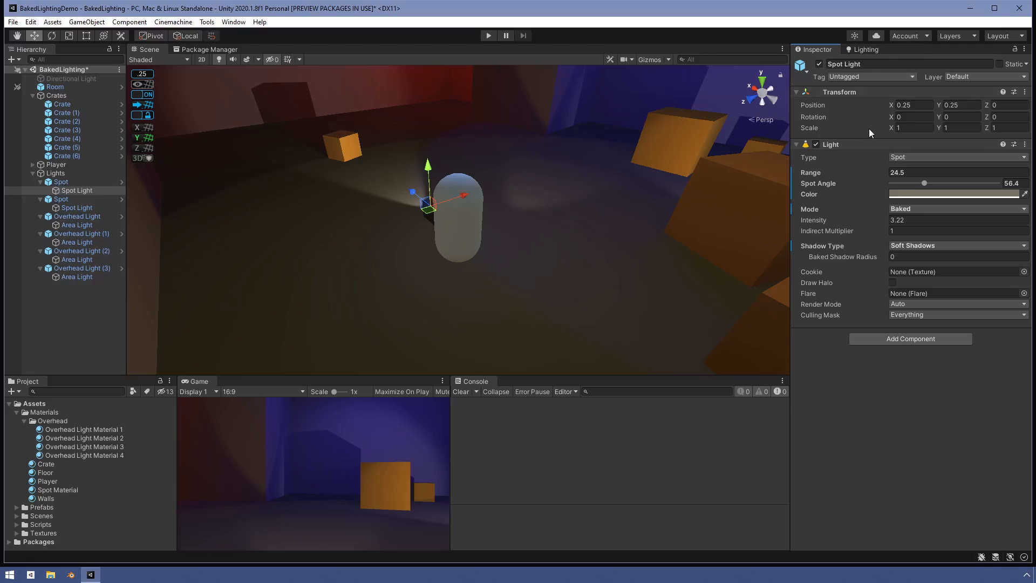
Set the light mode of the Spot Light under the second Spot object to Mixed.
left_click(69, 207)
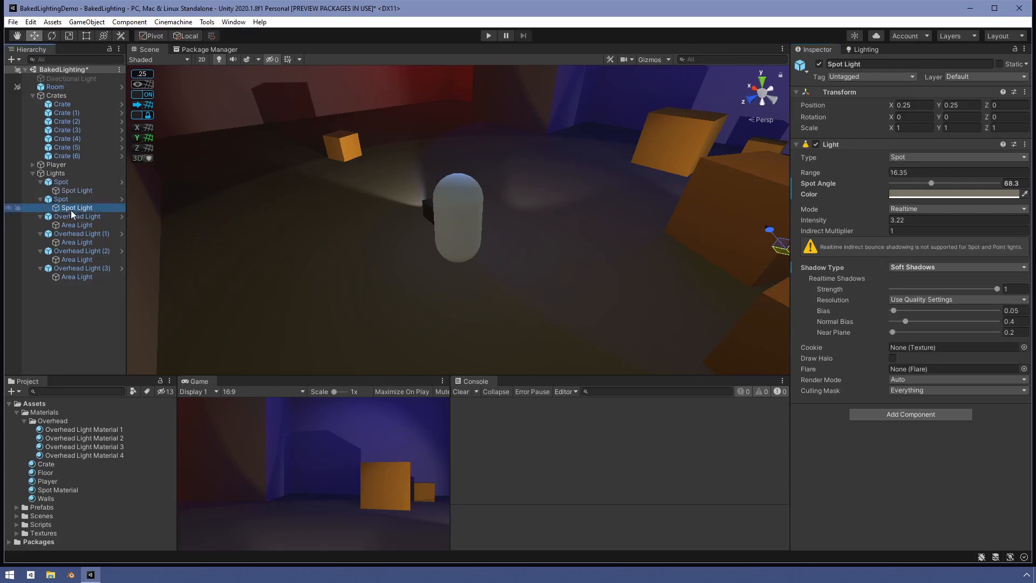
left_click(907, 208)
left_click(916, 233)
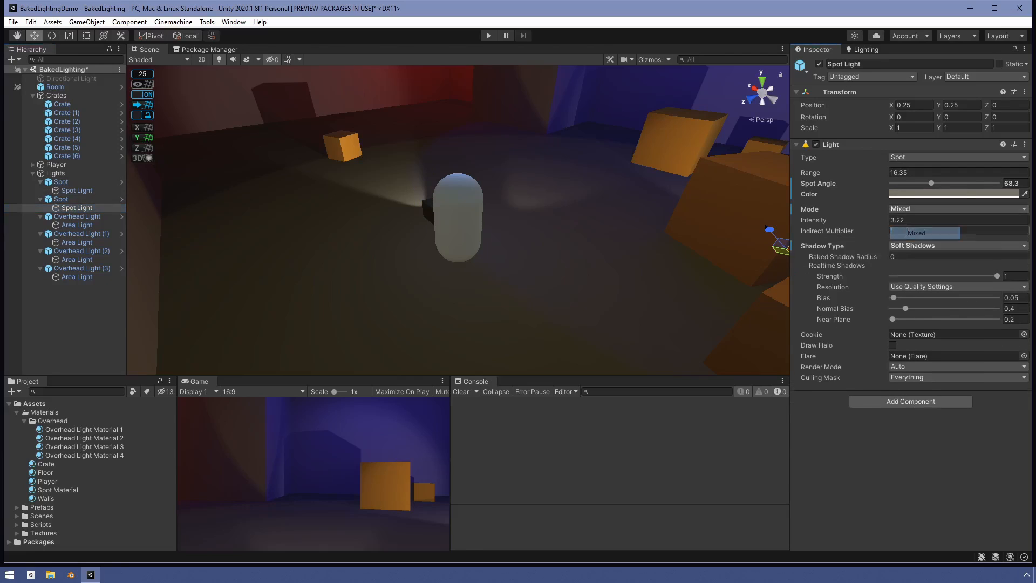
Move Crate (1) away from the second spotlight to about X -2.5, Z -2.75 and rebake the scene lighting.
scroll(696, 262, "down", 3)
scroll(710, 260, "down", 2)
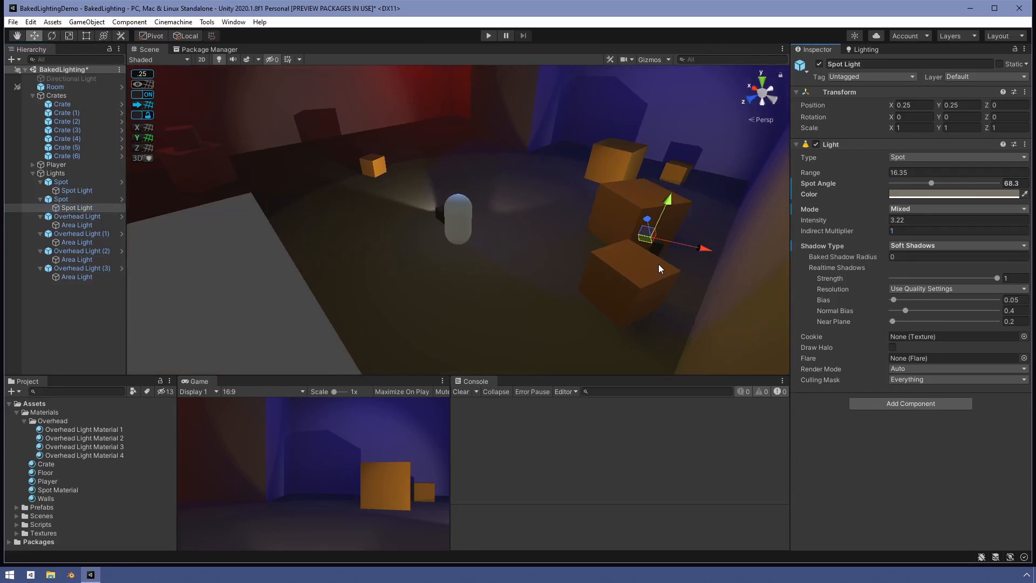
left_click(630, 229)
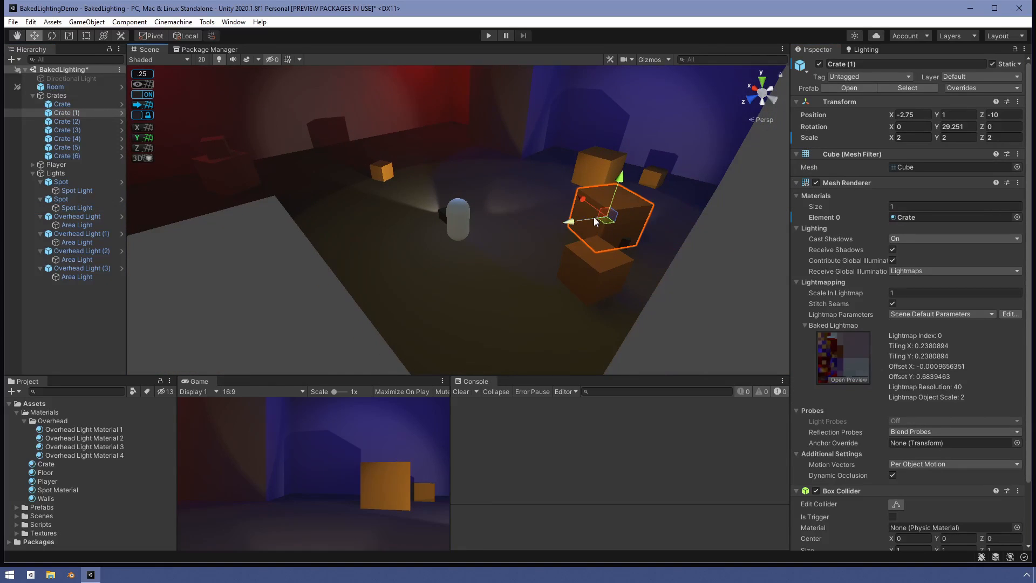
left_click_drag(607, 221, 491, 304)
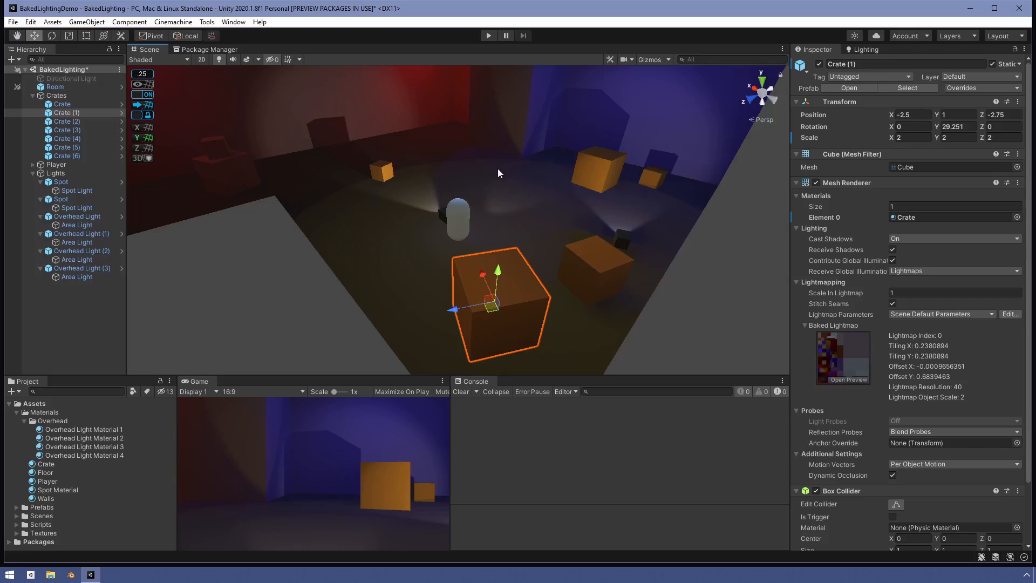
left_click(866, 50)
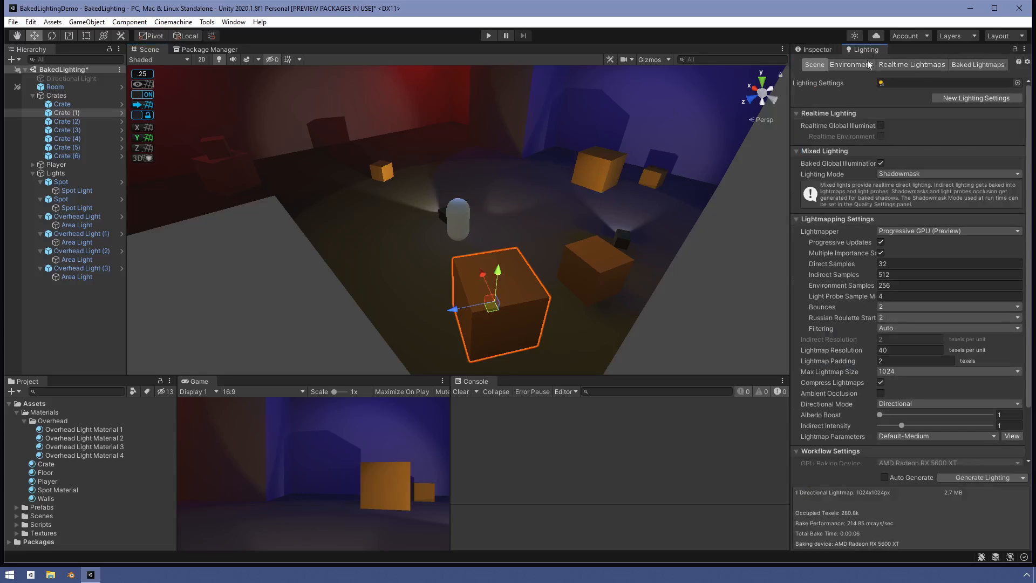
left_click(1001, 476)
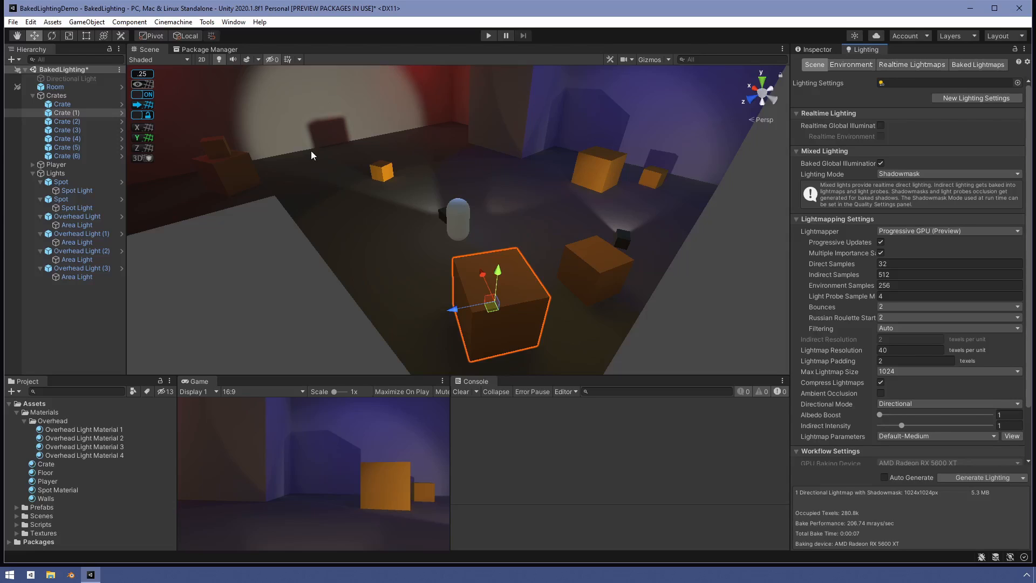
Move the small Crate in the baked spotlight's beam a short distance to test its wall shadow, and undo the move.
left_click(379, 174)
key("f")
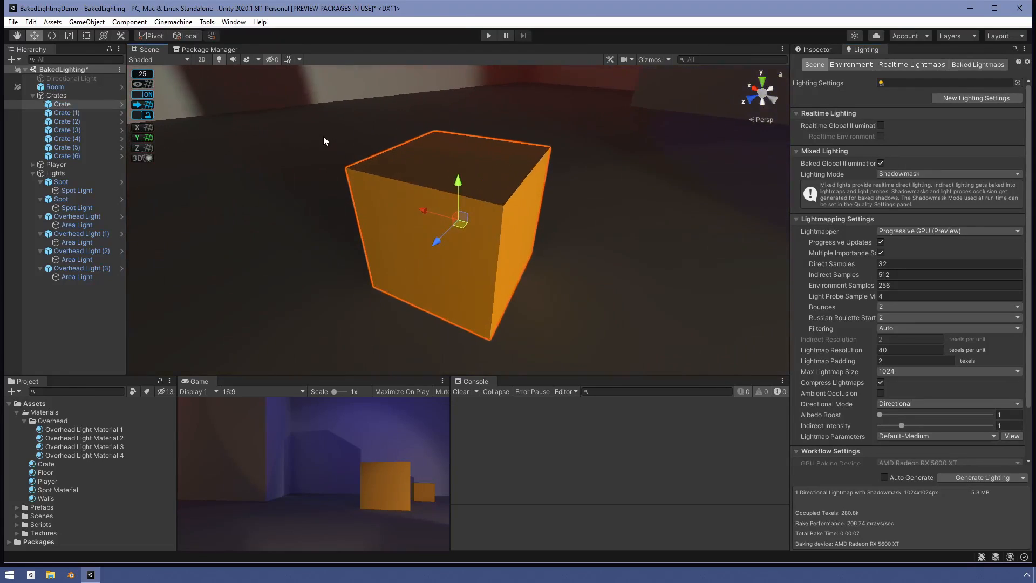
scroll(319, 145, "down", 5)
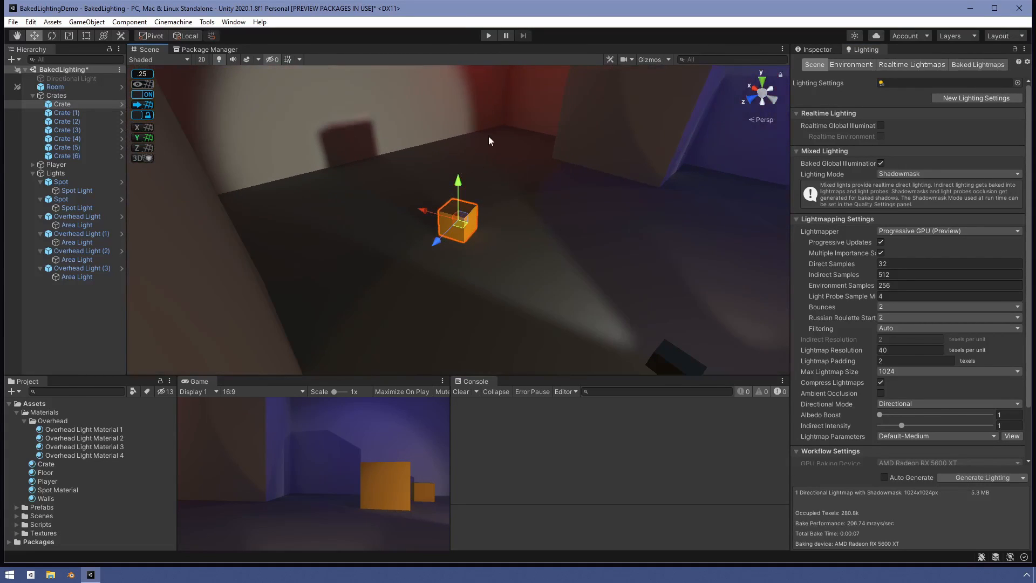
scroll(489, 136, "down", 1)
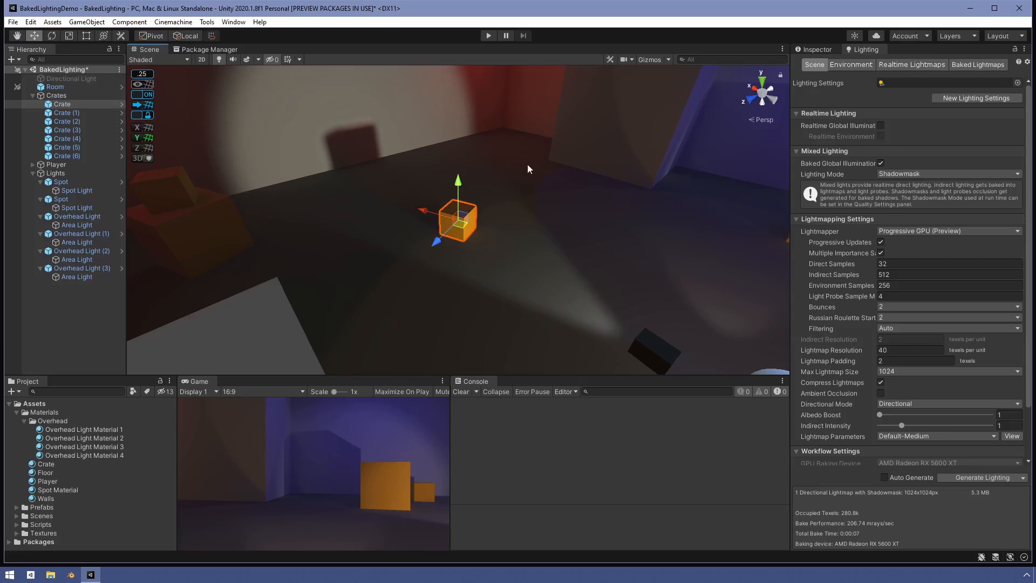
left_click_drag(527, 166, 621, 168, "alt")
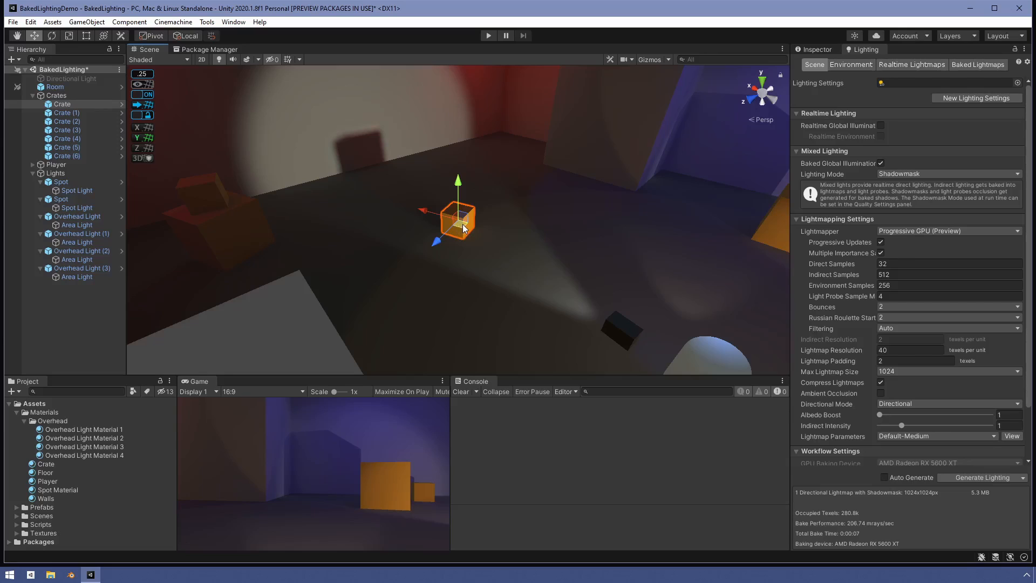
left_click_drag(463, 228, 488, 240)
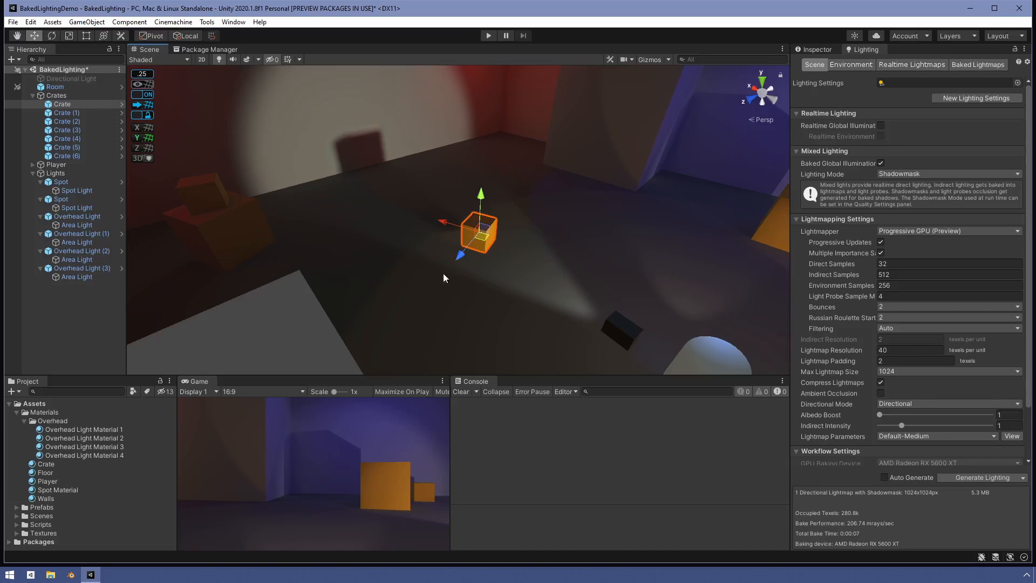
key("ctrl+z")
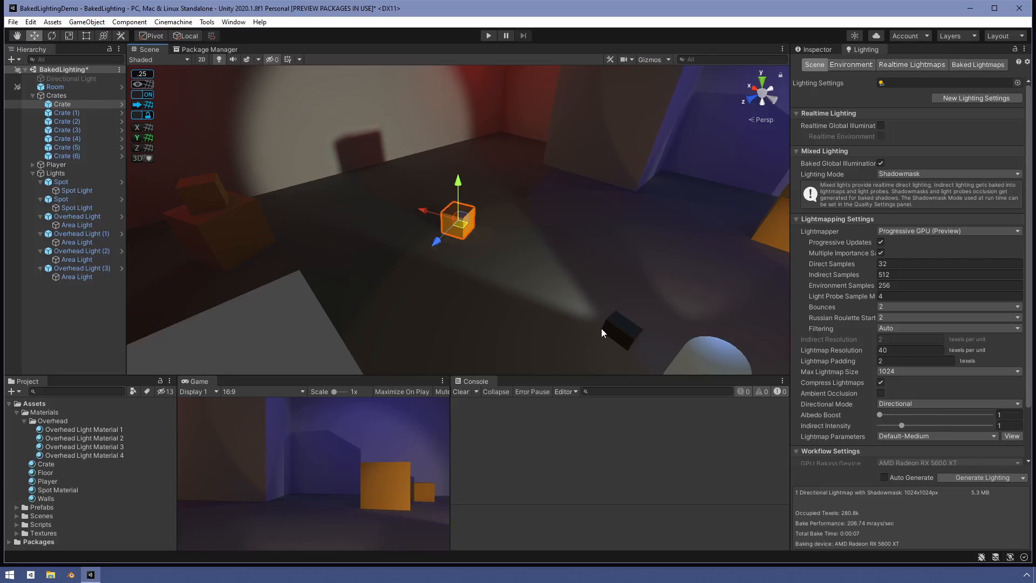
Move Crate (5) toward the room's middle and back toward the blue wall to test its shadow in the mixed spotlight, and undo the moves.
scroll(643, 287, "down", 4)
scroll(642, 285, "down", 4)
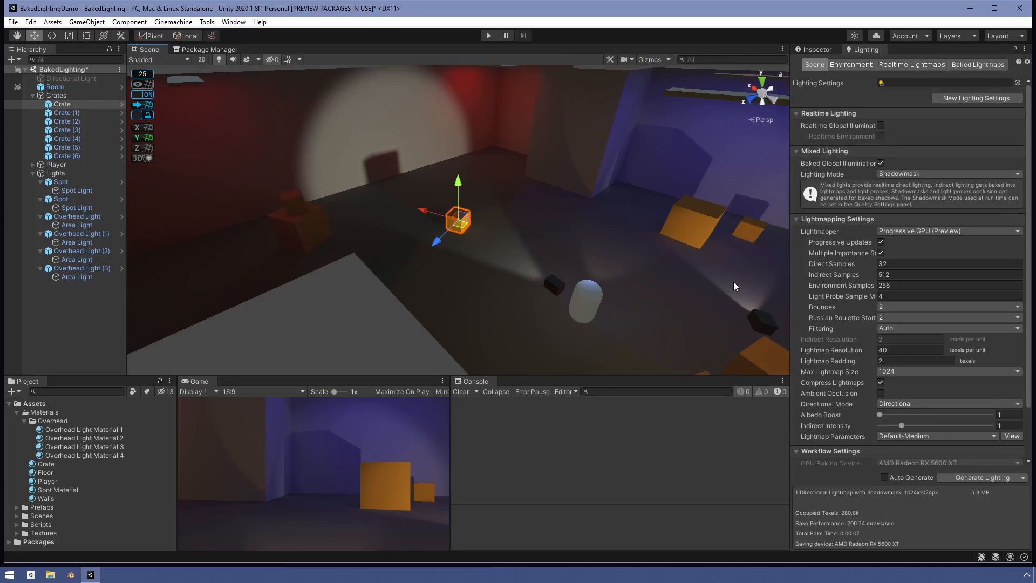
left_click(697, 221)
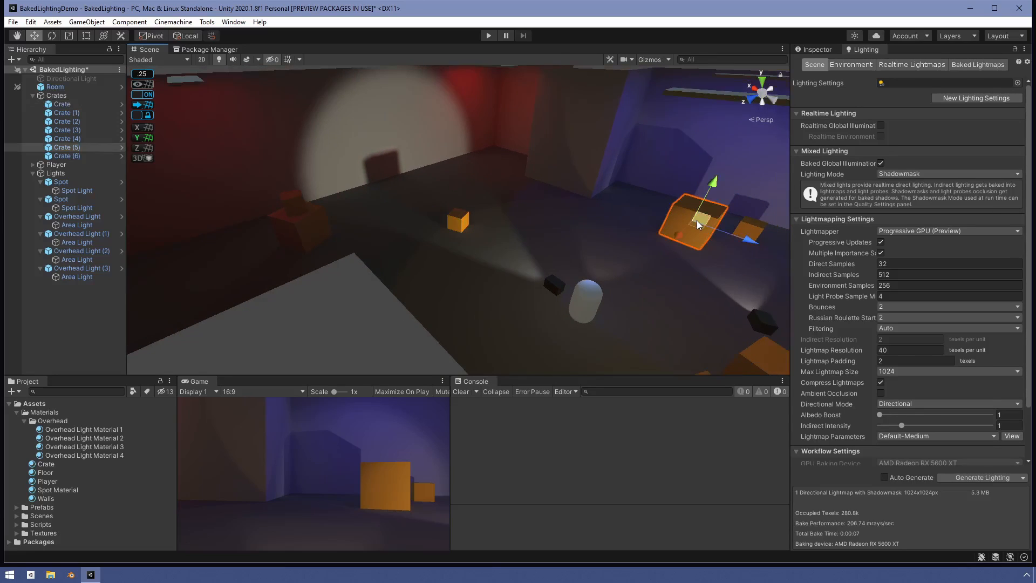
left_click_drag(695, 223, 596, 241)
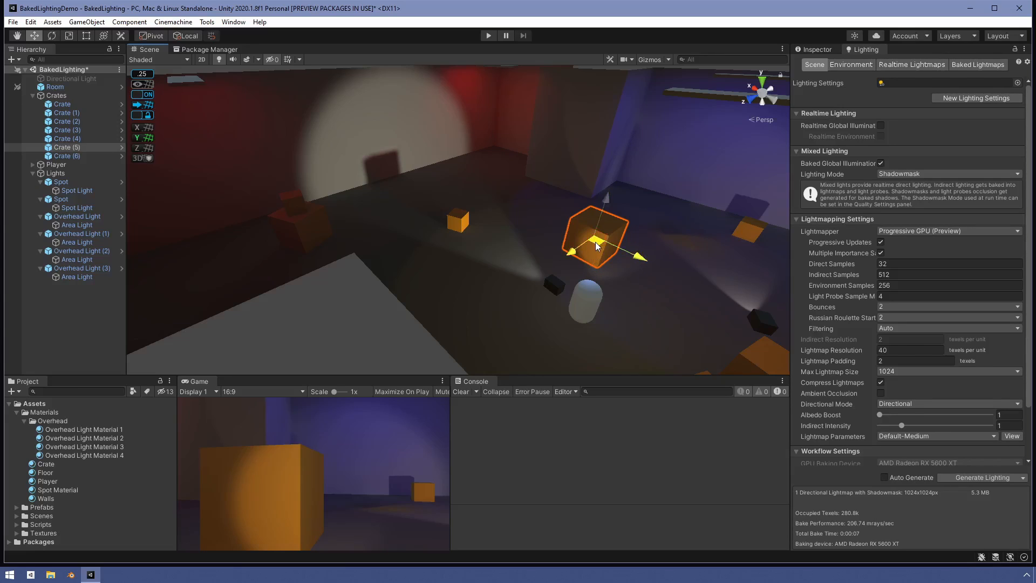
left_click_drag(595, 241, 700, 285)
left_click_drag(733, 265, 696, 201)
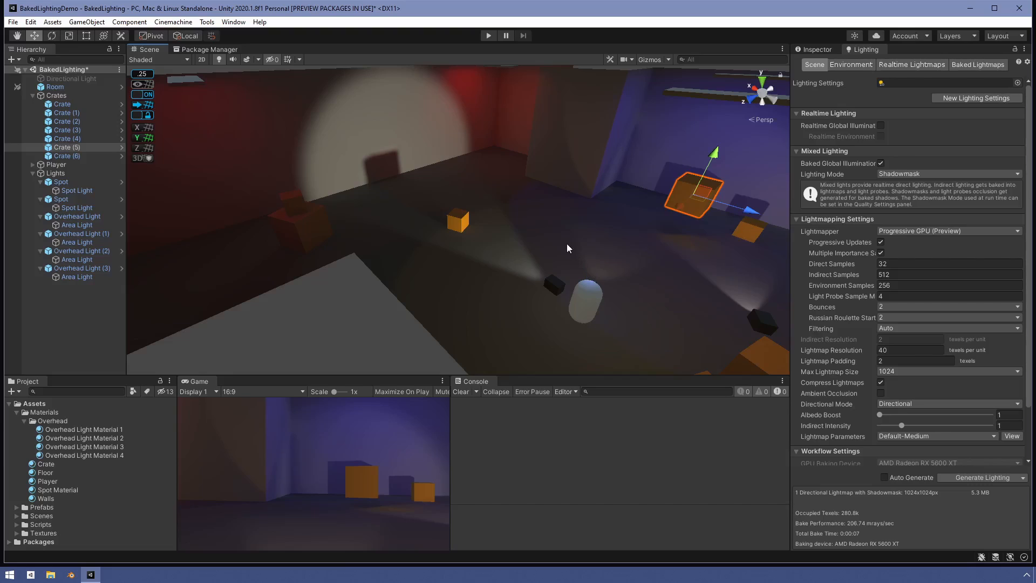
key("ctrl+z")
key("ctrl+z")
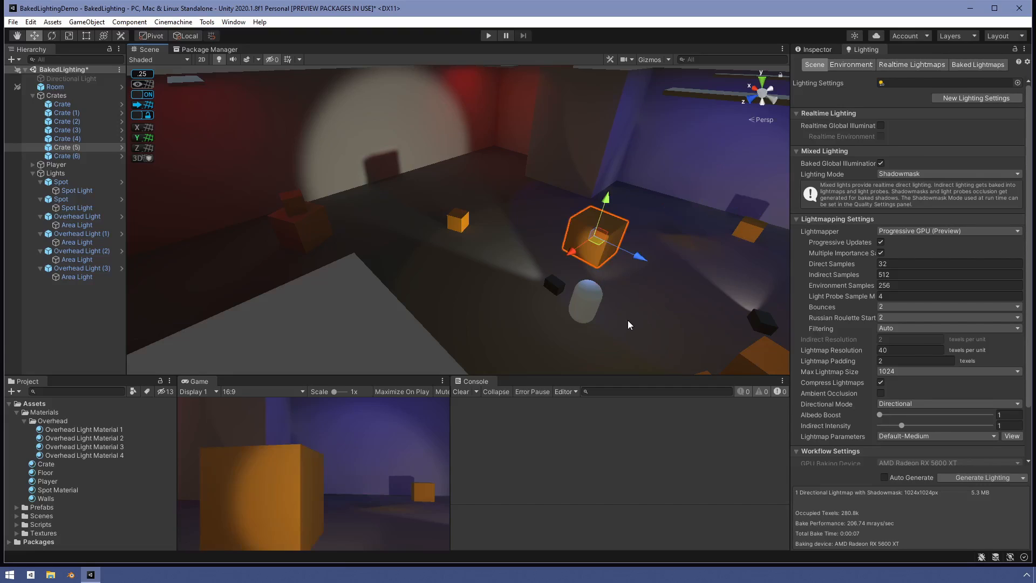
Run the scene and walk the player through the mixed spotlight's beam beside Crate (5) to examine its lighting and shadow.
left_click(489, 35)
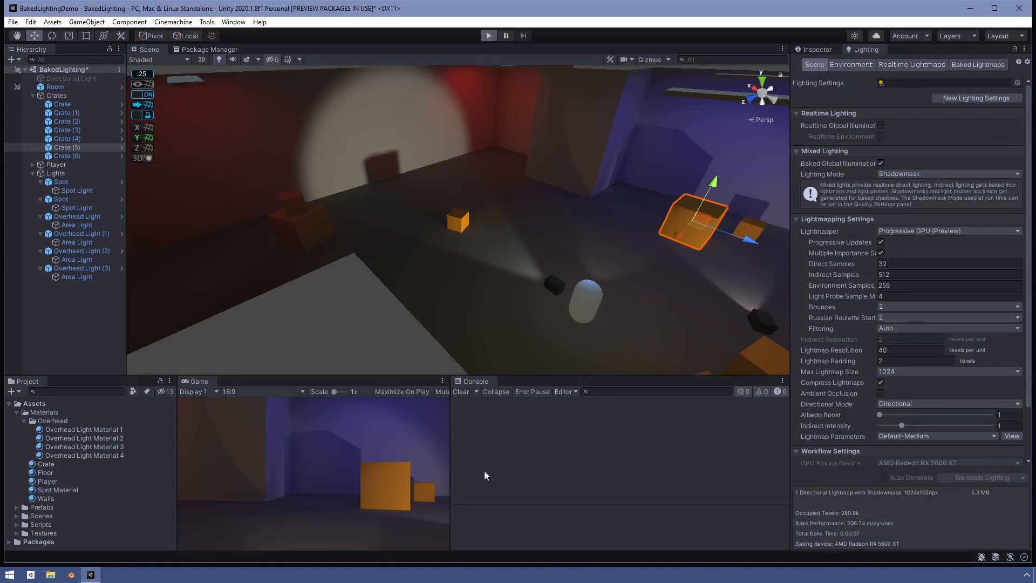
key("w")
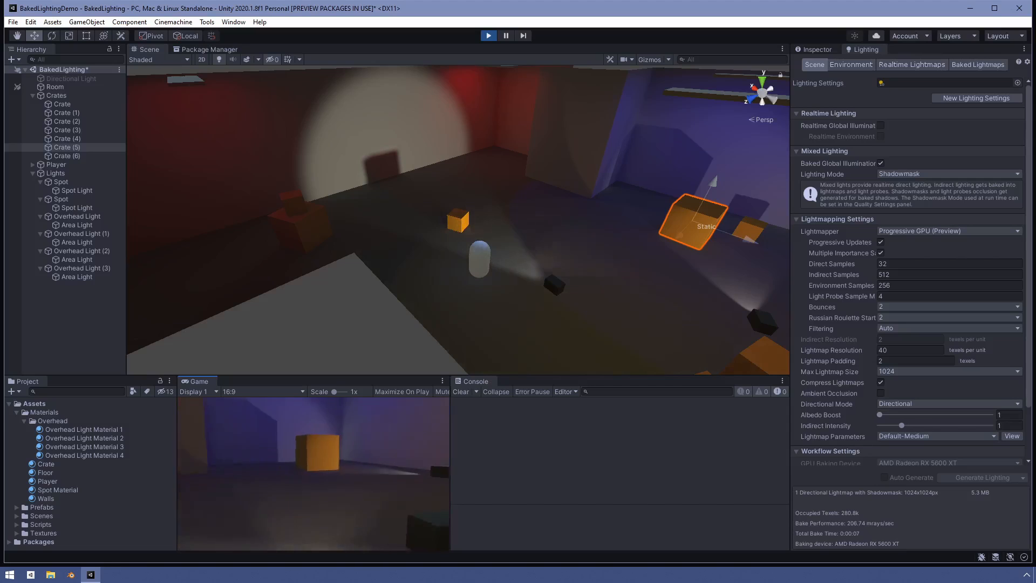
key("w")
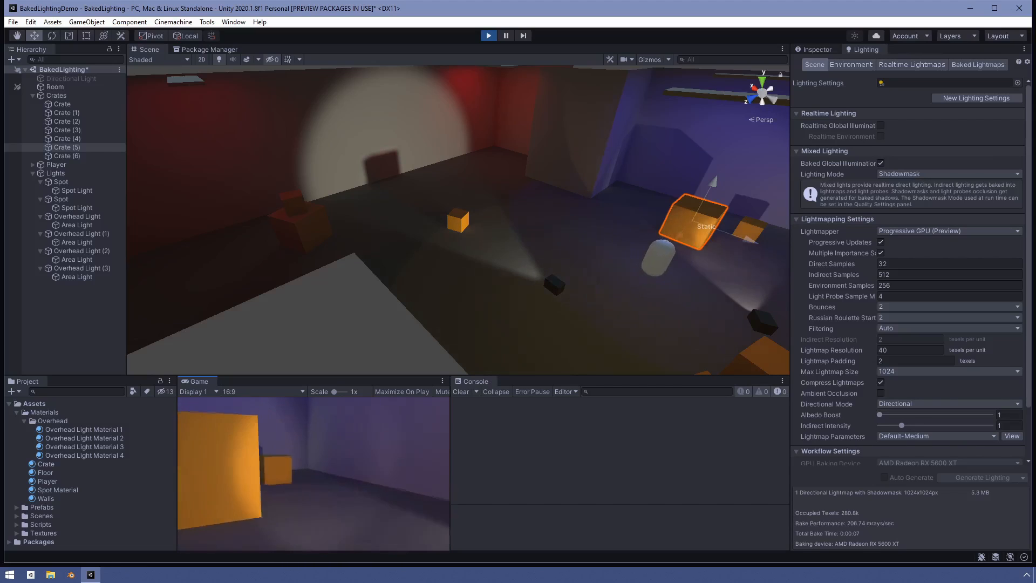
key("w")
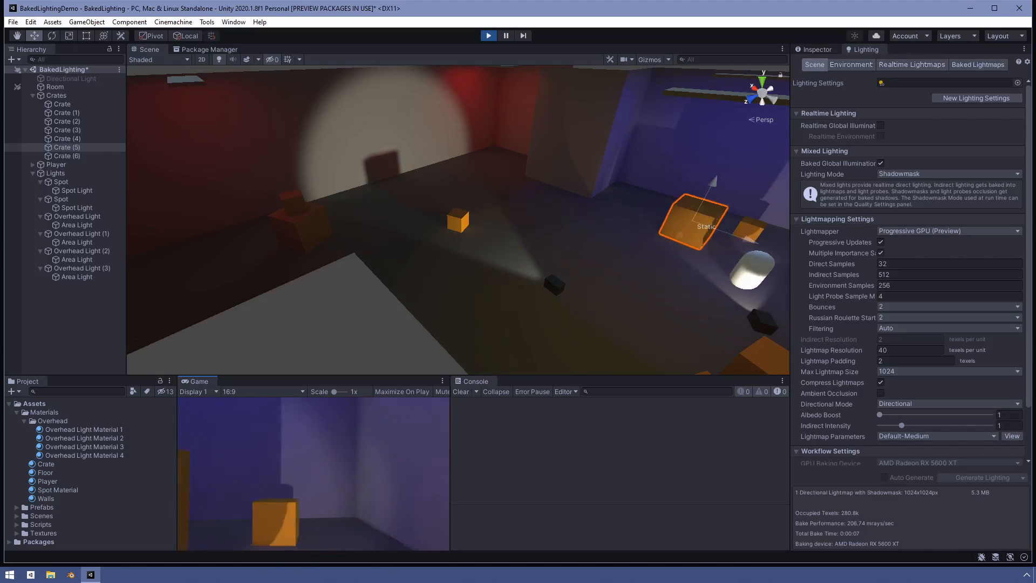
key("a")
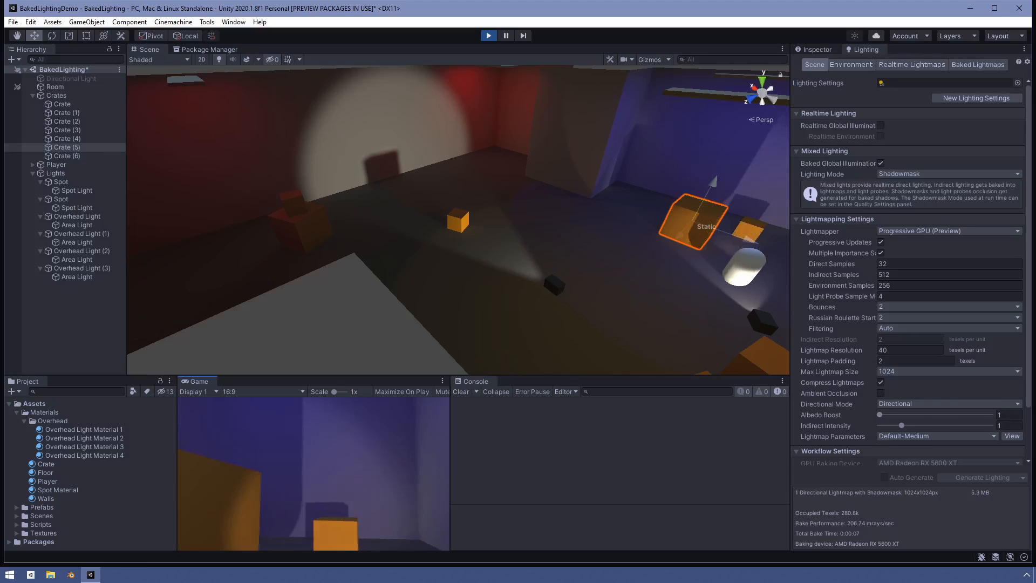
key("w")
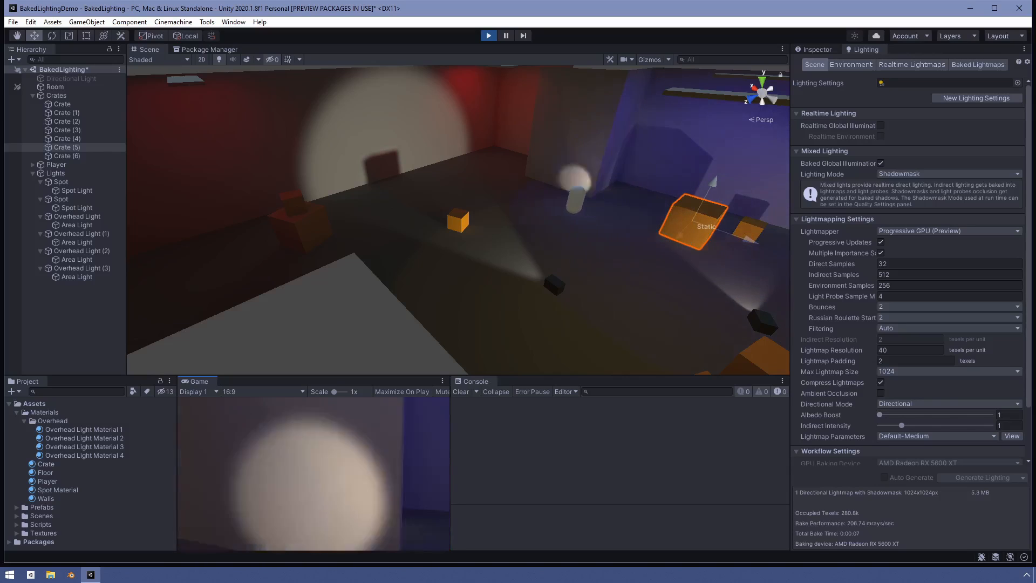
Walk the player through the baked spotlight's beam and around the small Crate's wall shadow, and stop play mode.
key("a")
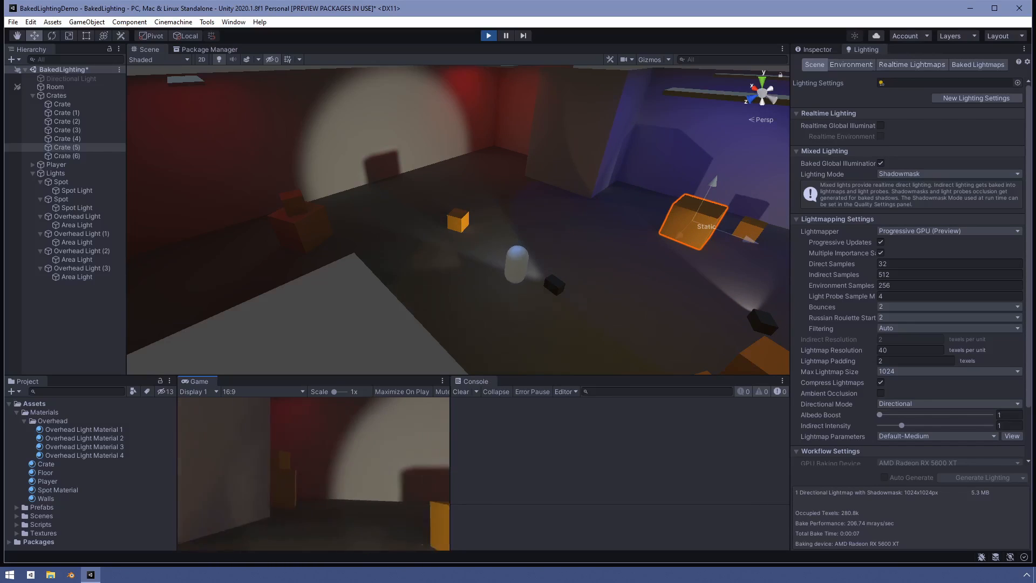
key("d")
key("a")
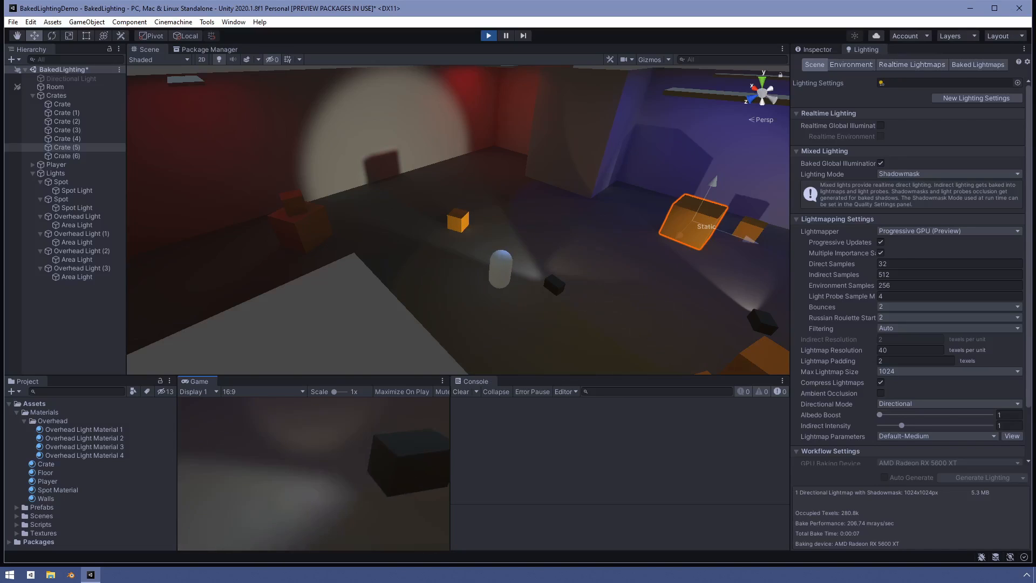
key("w")
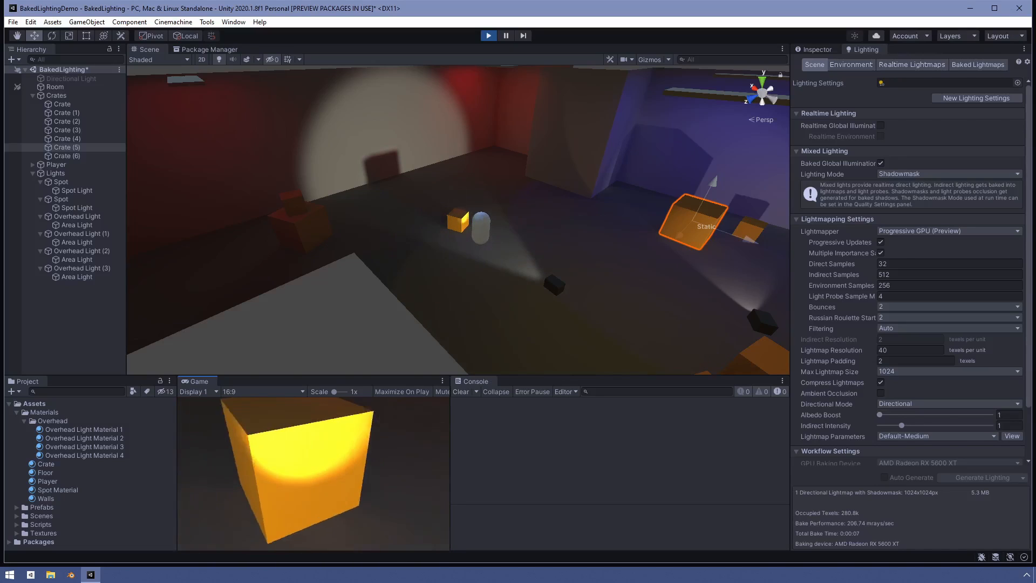
key("d")
key("w")
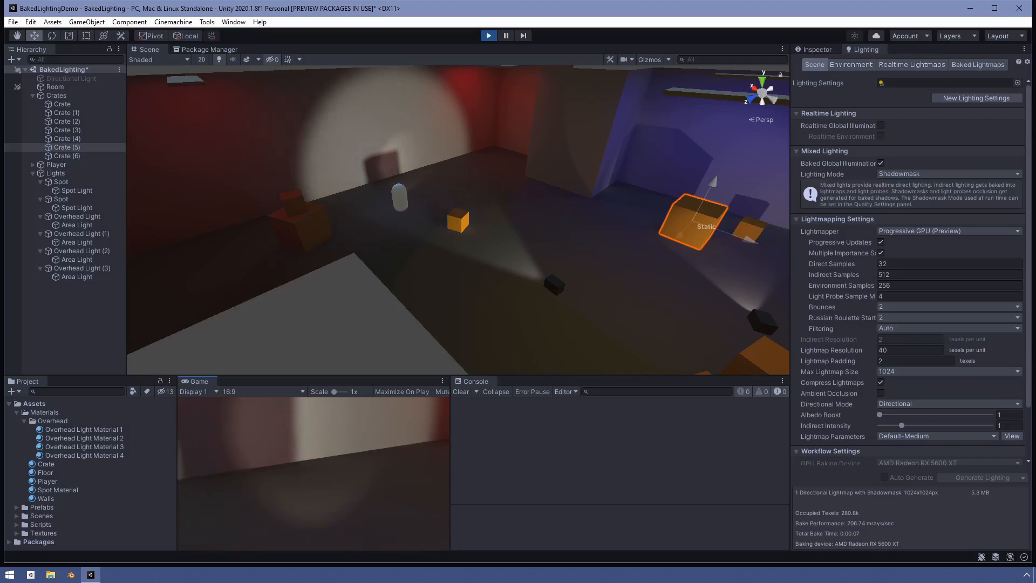
key("w")
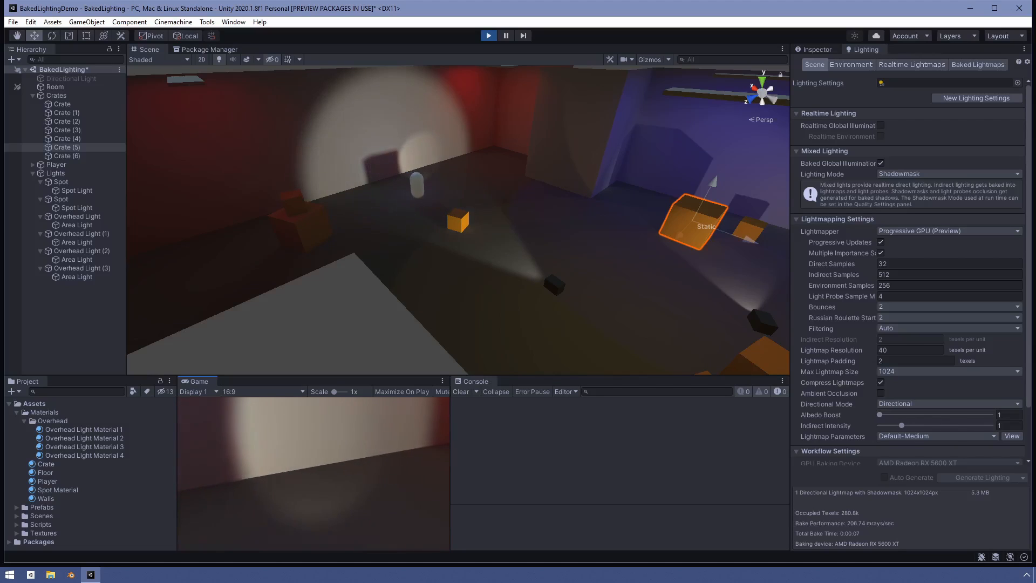
key("s")
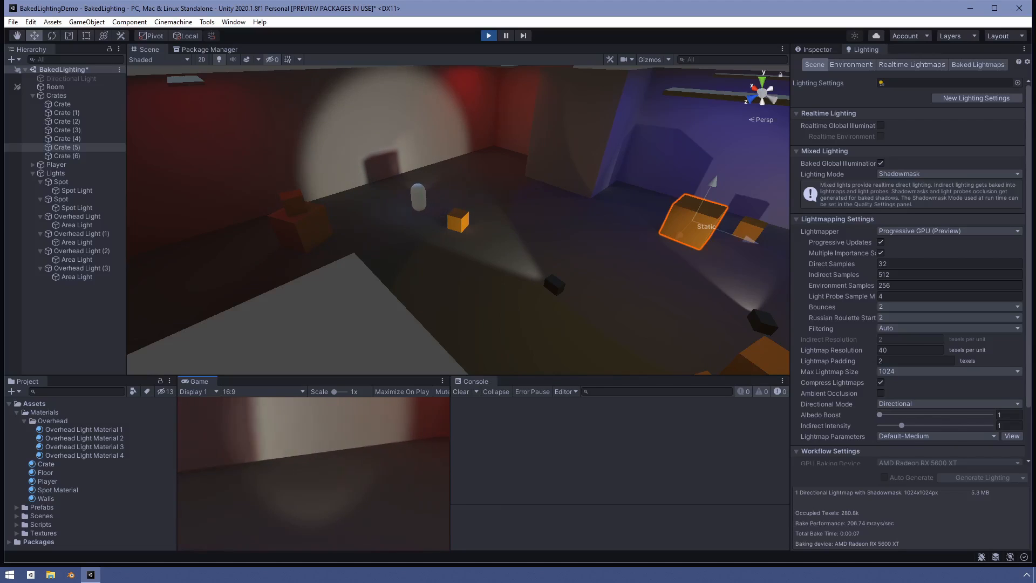
key("w")
key("a")
key("d")
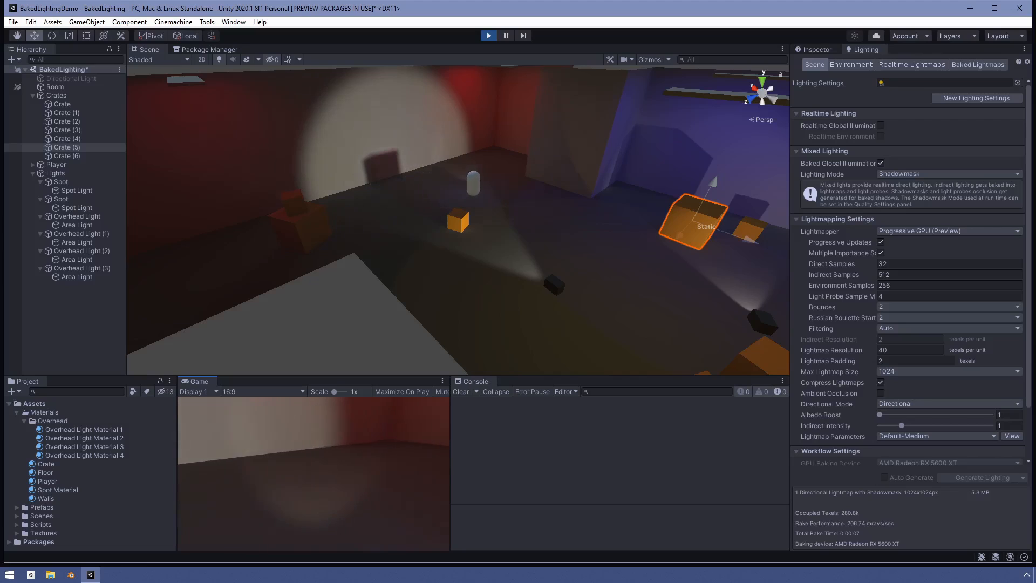
key("s")
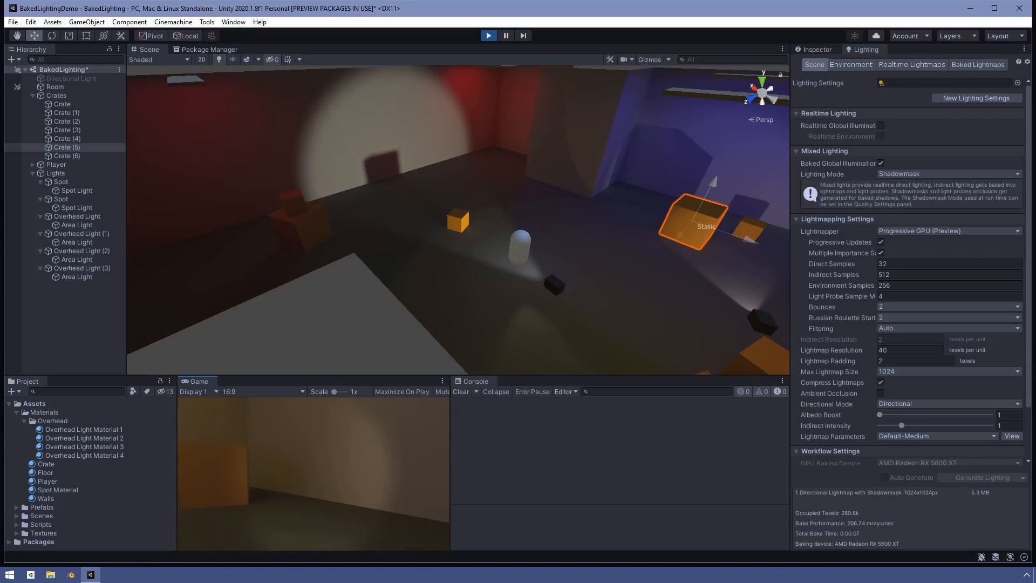
key("Escape")
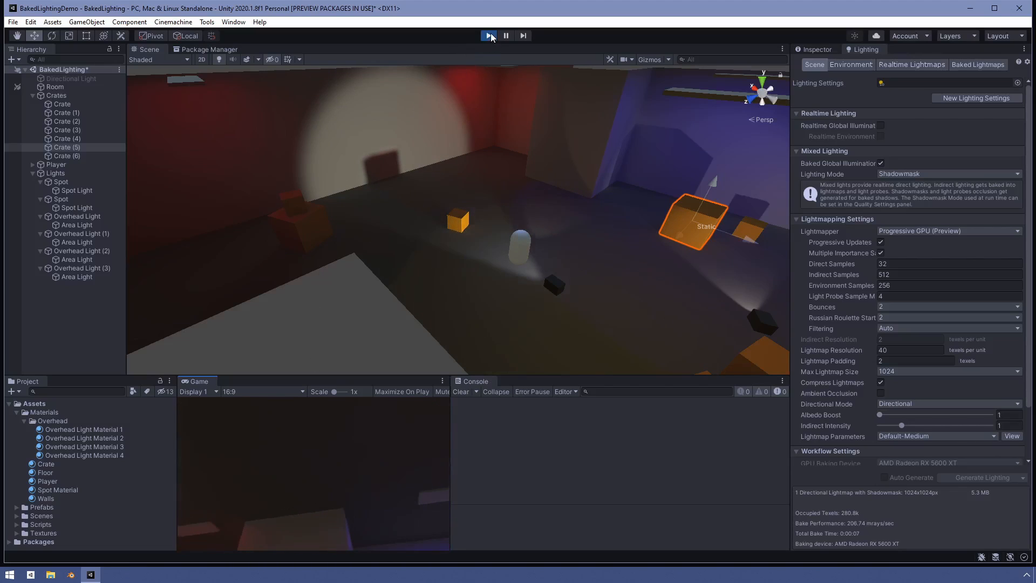
left_click(490, 35)
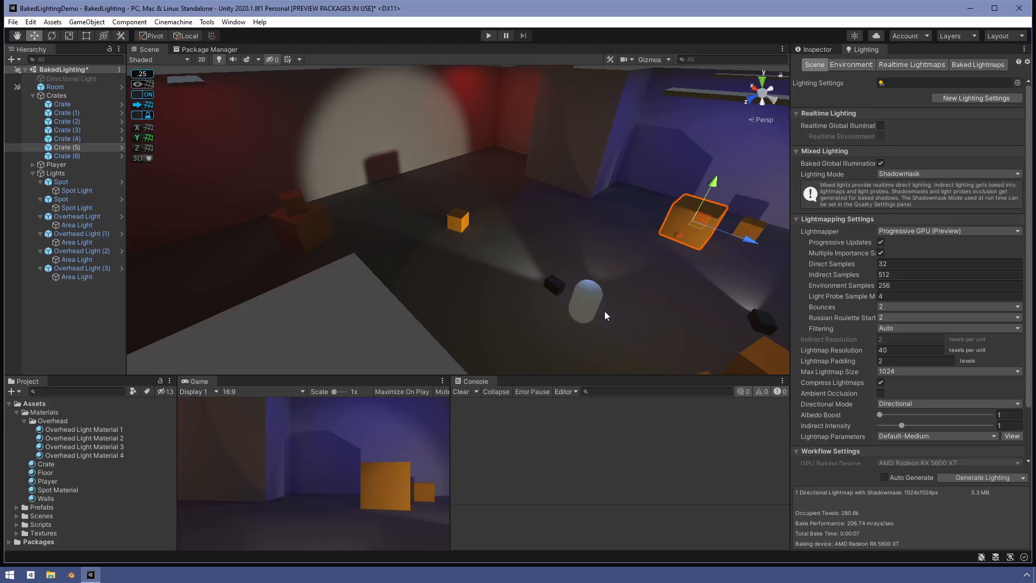
Set the Direct Samples to 8 and bake the scene lighting, clearing the baked data before a second bake.
left_click_drag(612, 329, 499, 263, "alt")
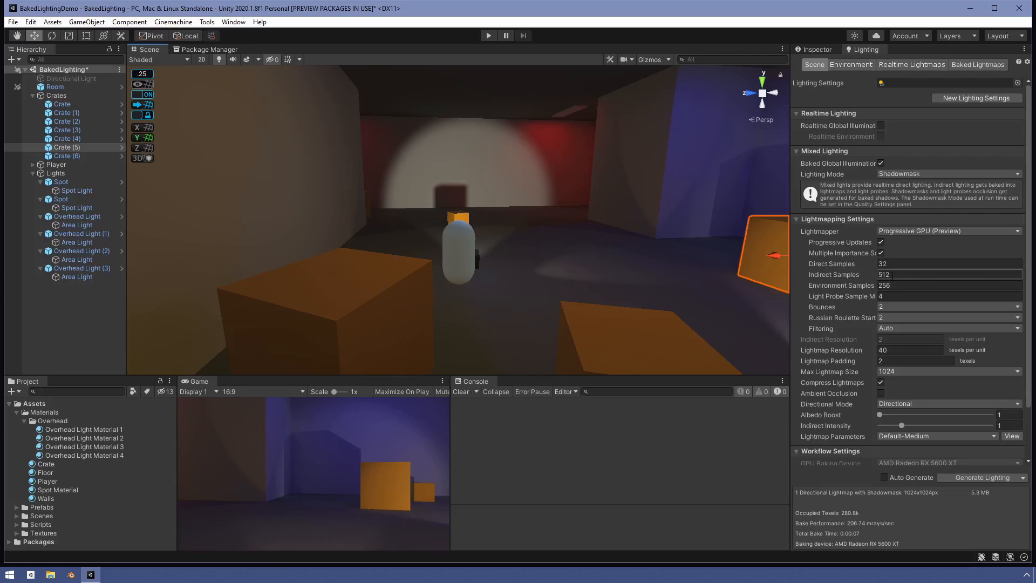
left_click_drag(622, 276, 666, 317, "alt")
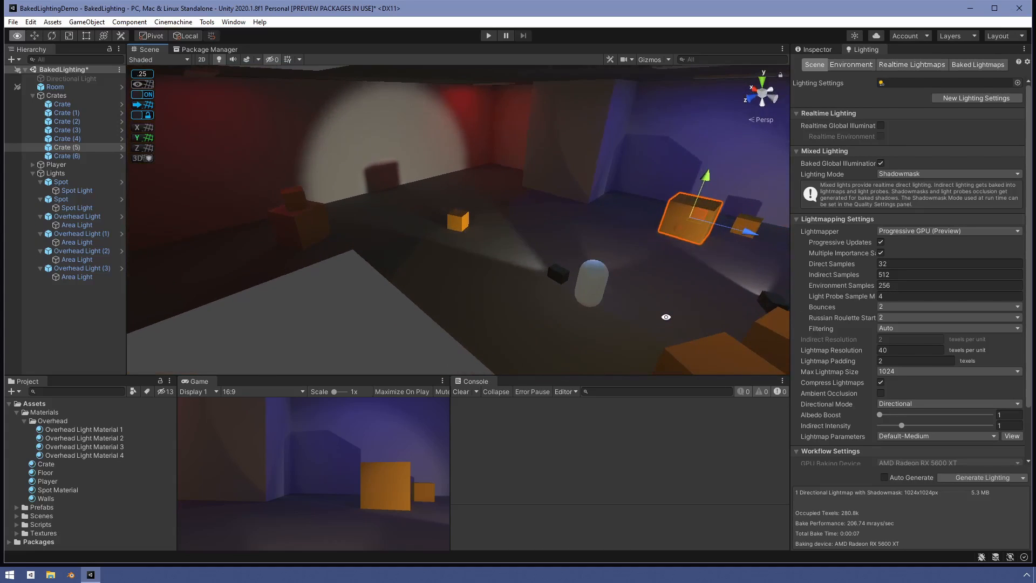
left_click(885, 263)
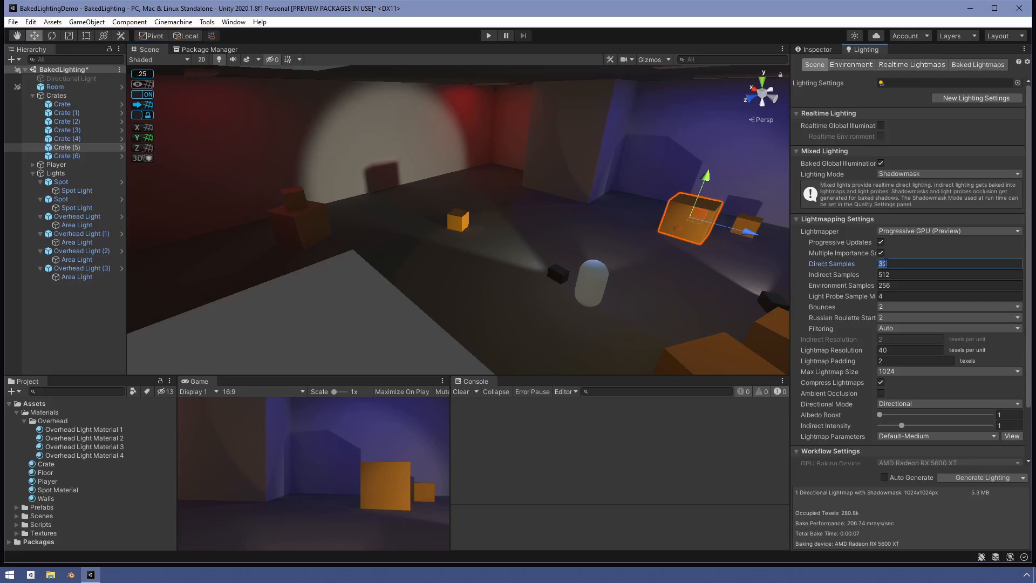
type("8")
left_click(996, 477)
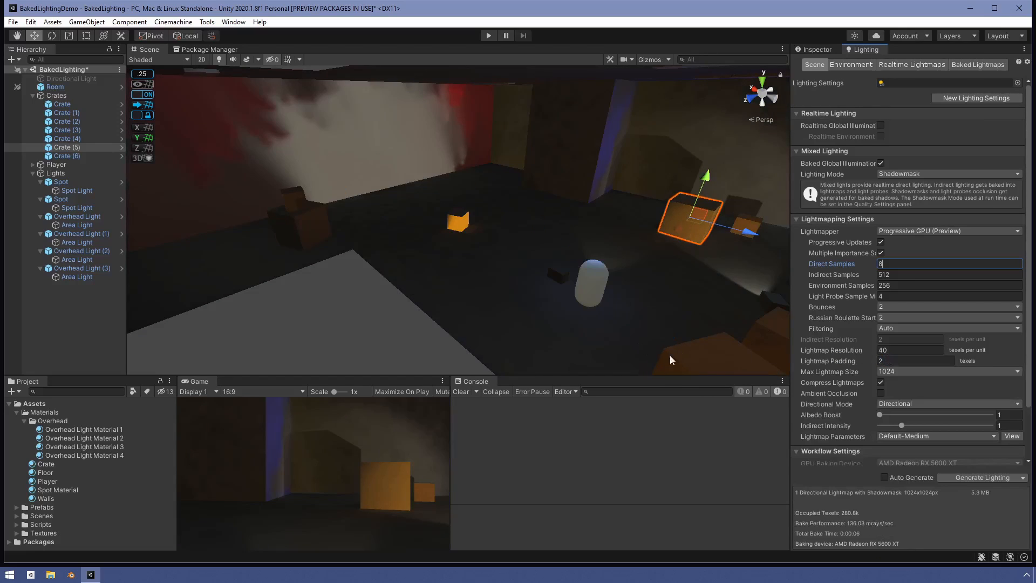
left_click(1022, 478)
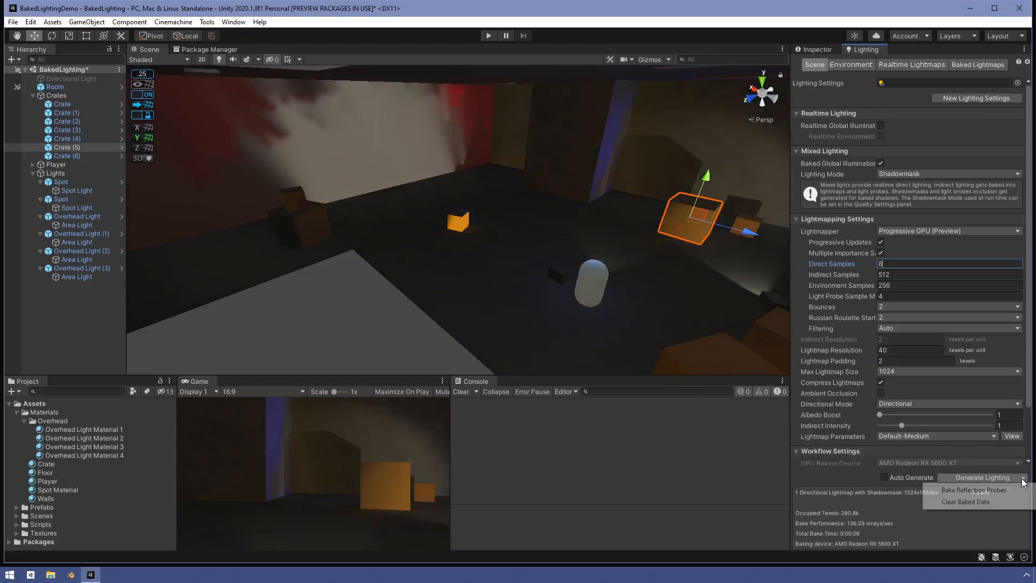
left_click(999, 501)
left_click(978, 479)
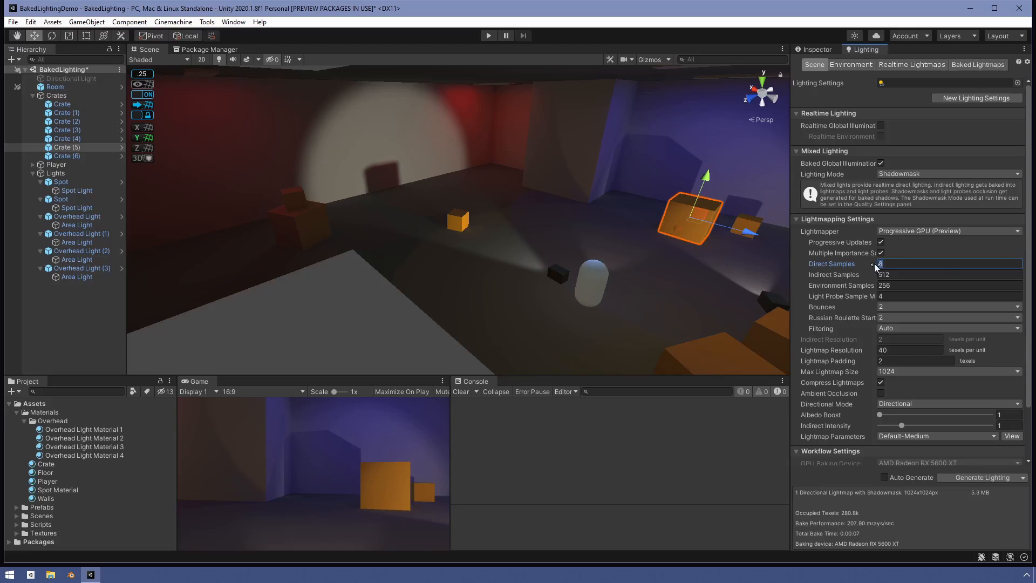
Set the Direct Samples to 512 and bake the scene lighting, clearing the baked data before a second bake.
type("512")
left_click(1012, 478)
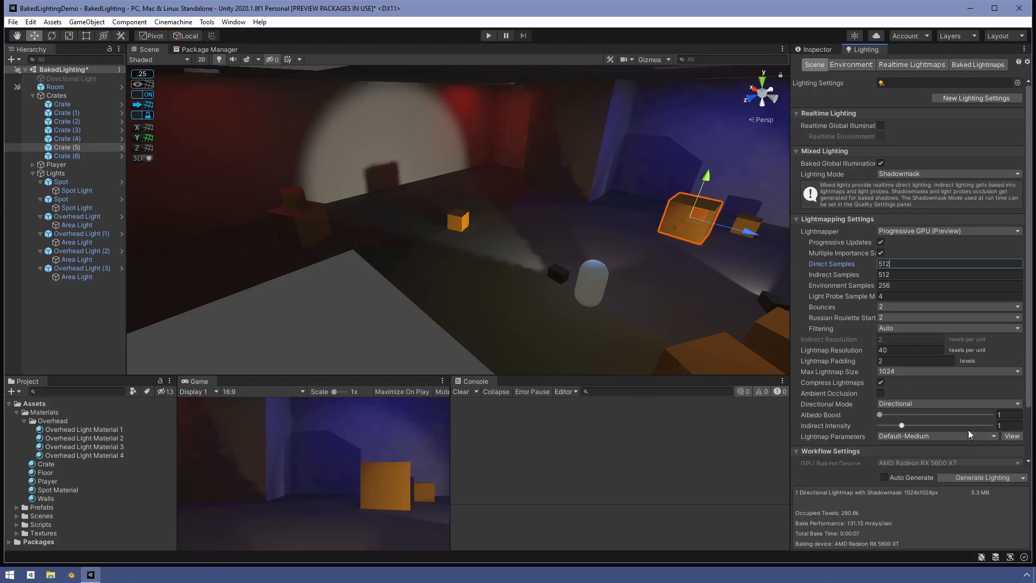
left_click(1023, 477)
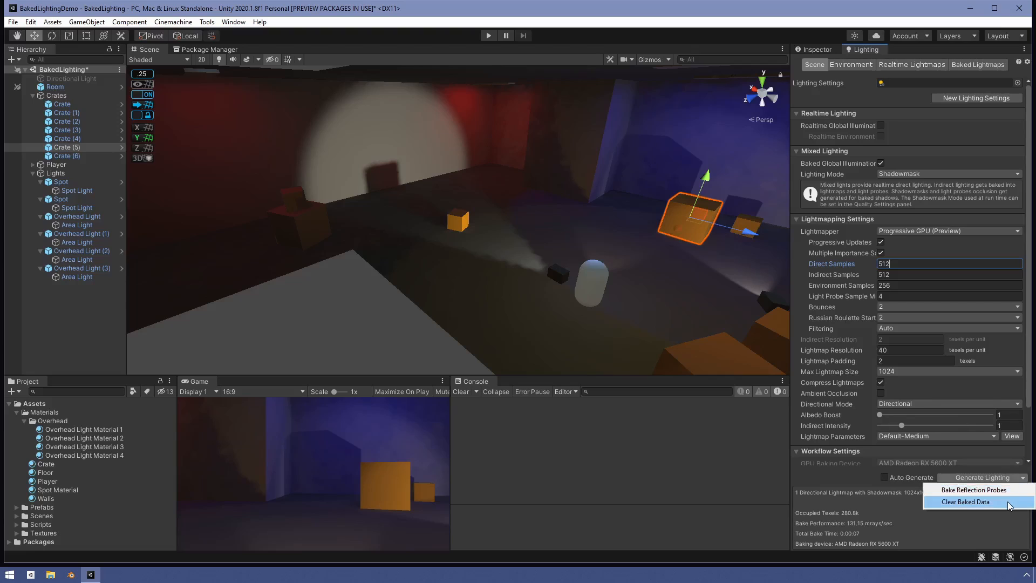
left_click(971, 502)
left_click(983, 476)
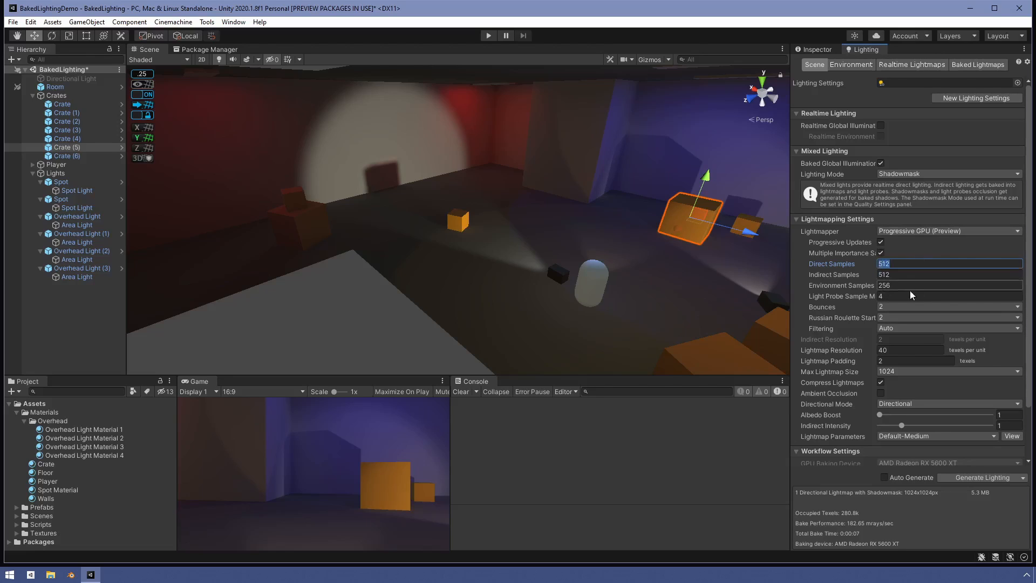
Set the Direct Samples back to 32.
type("32")
Open the preview of the scene's baked lightmap and examine the UV charts of its objects up close.
left_click(978, 64)
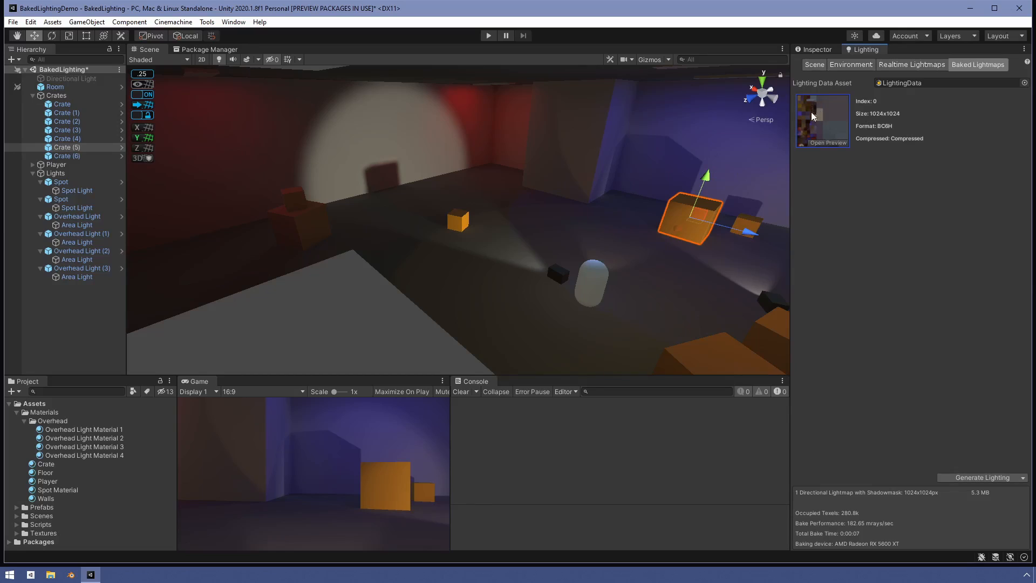
left_click(814, 131)
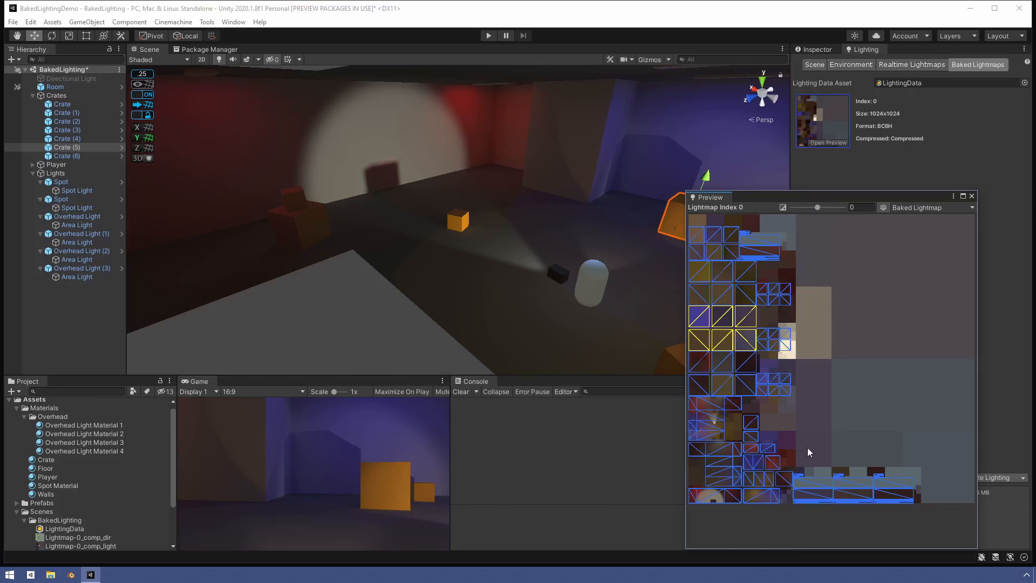
scroll(772, 407, "up", 3)
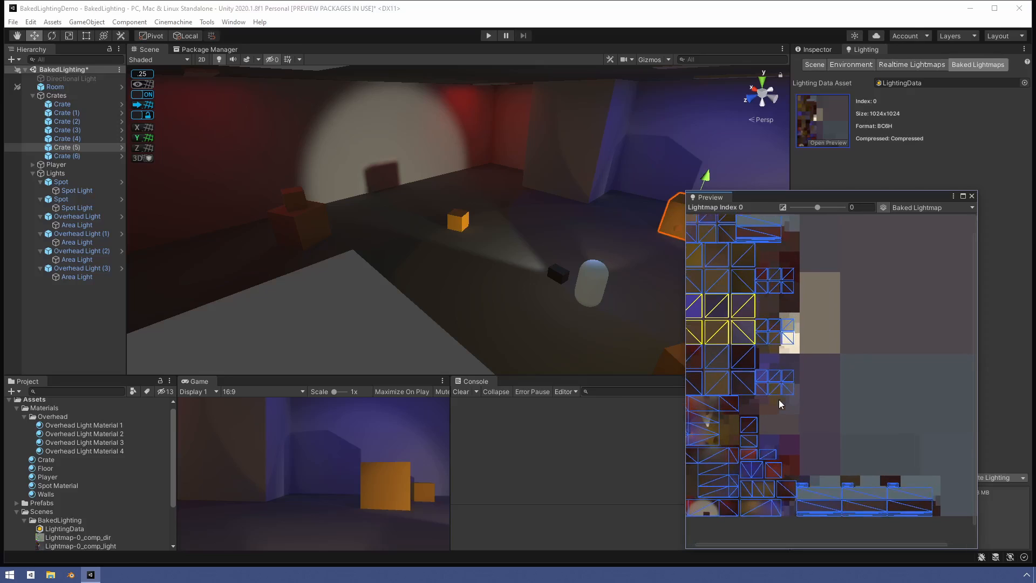
scroll(778, 404, "up", 5)
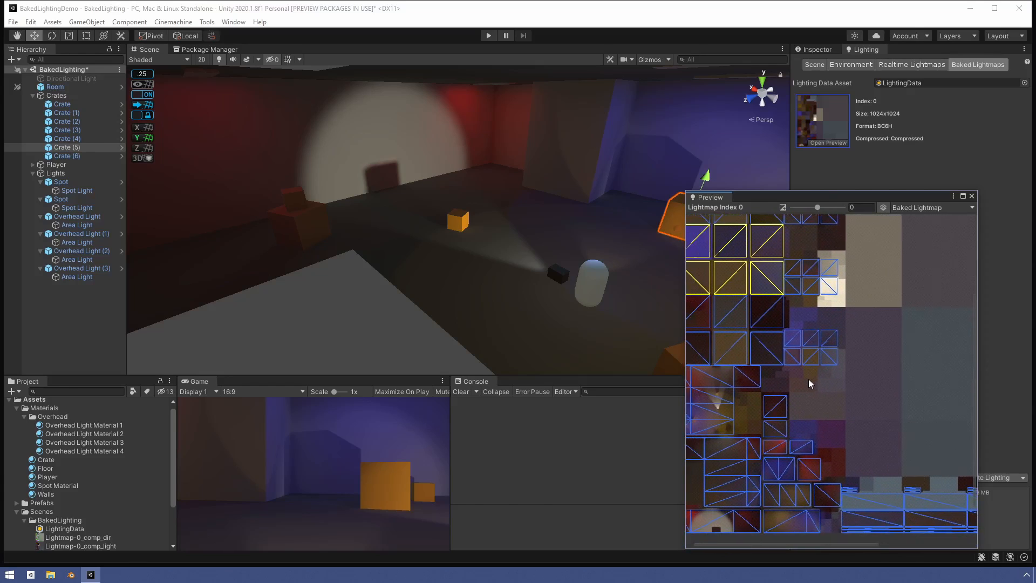
scroll(808, 383, "up", 5)
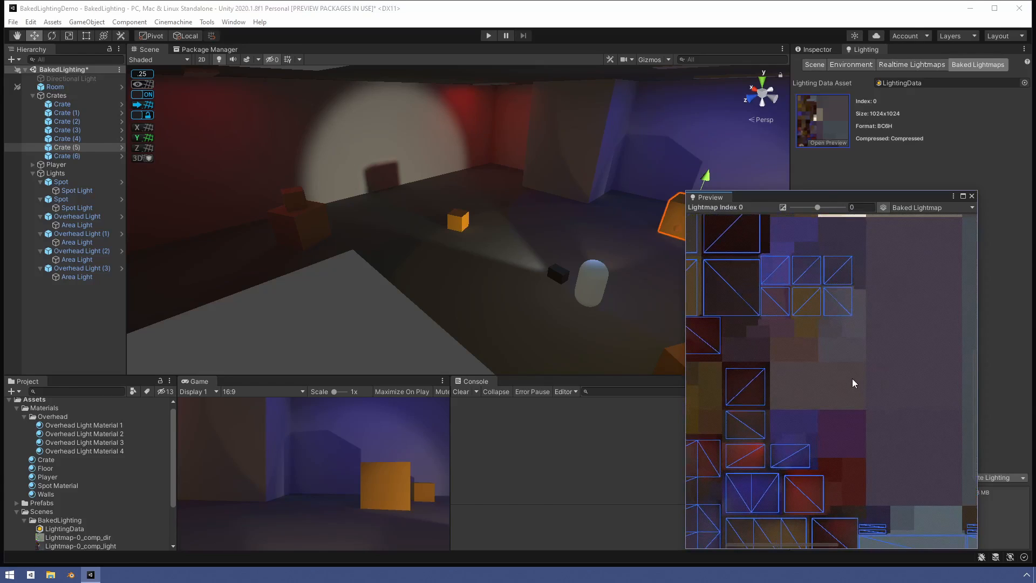
Examine the UV charts and the padding around them up close in the lightmap preview, check its available view modes, and close it.
scroll(853, 383, "up", 4)
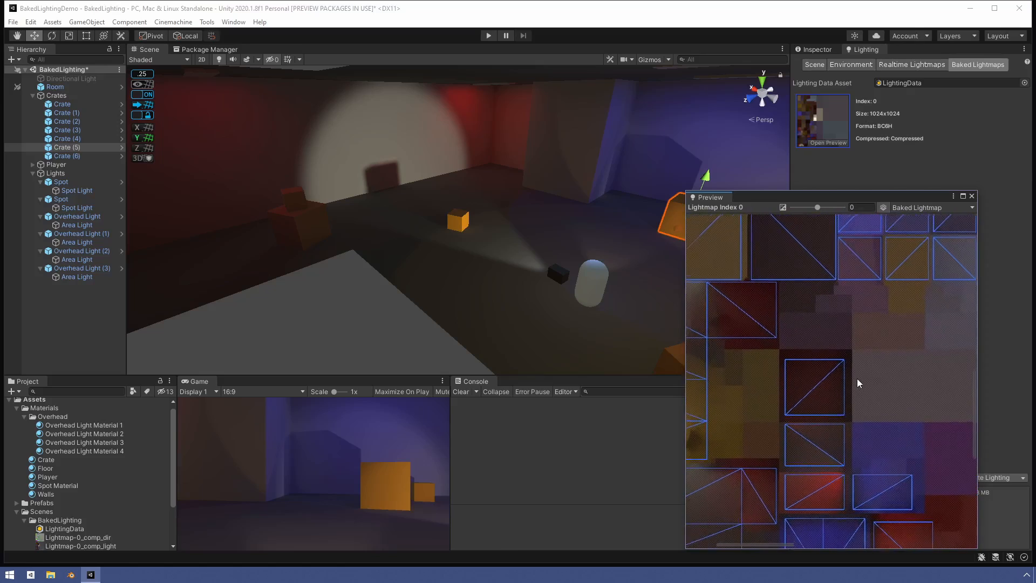
scroll(858, 383, "up", 4)
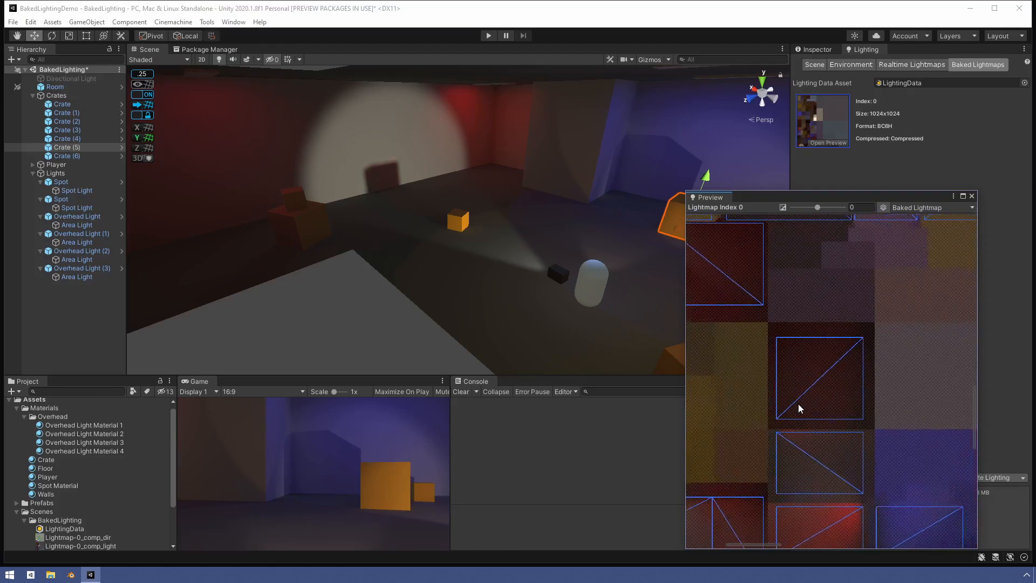
scroll(800, 409, "up", 2)
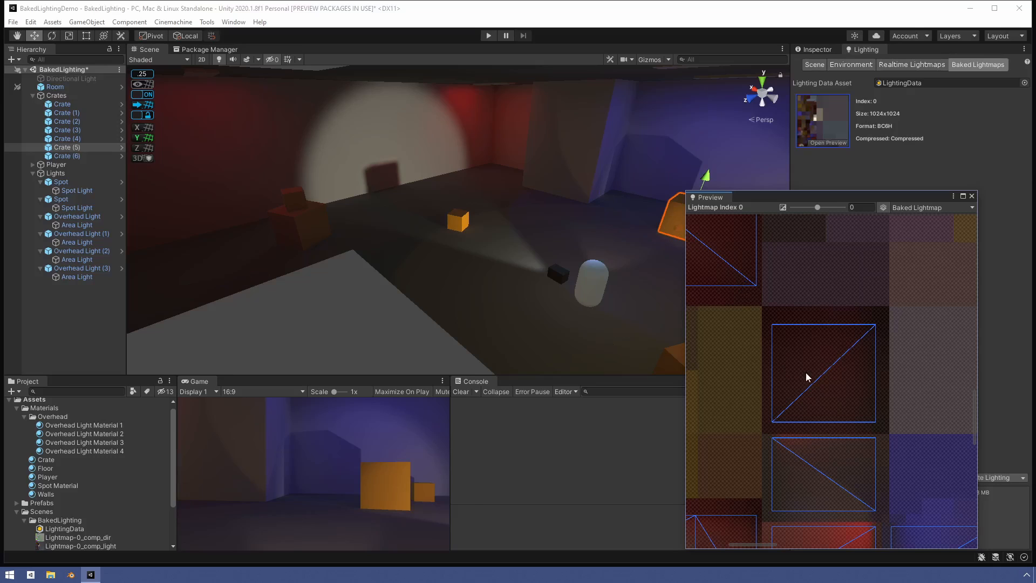
scroll(789, 371, "up", 4)
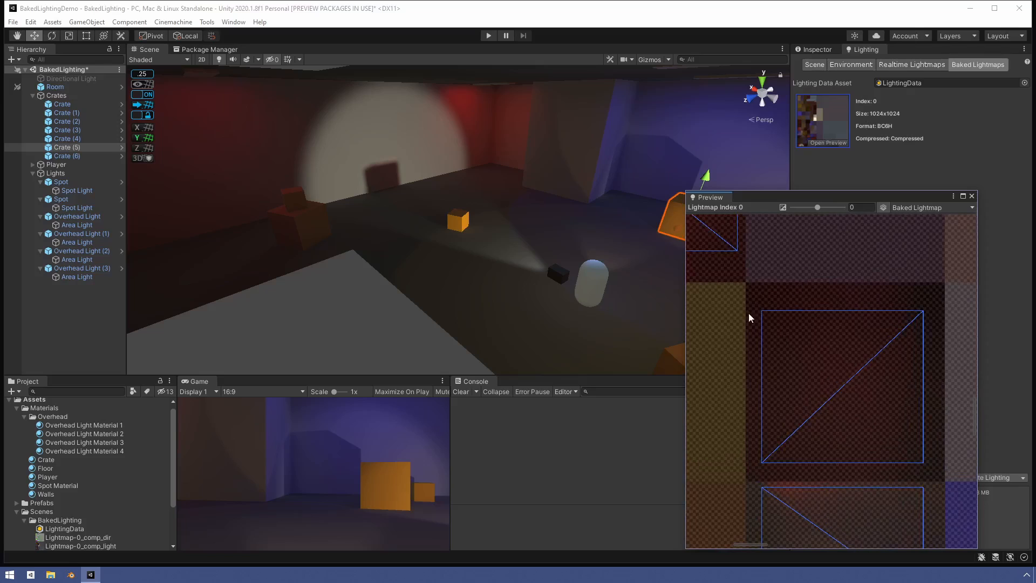
left_click(947, 208)
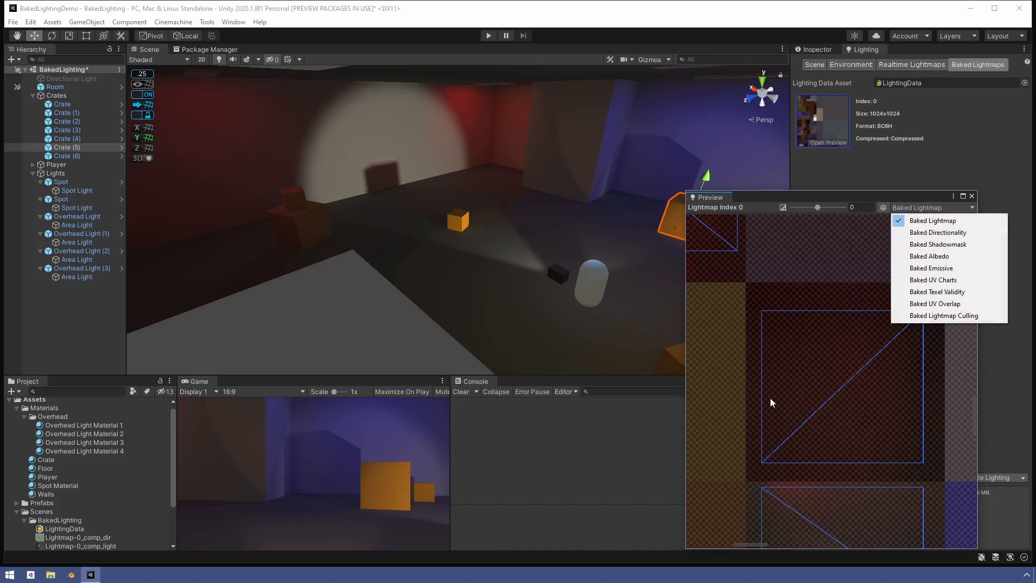
left_click(747, 399)
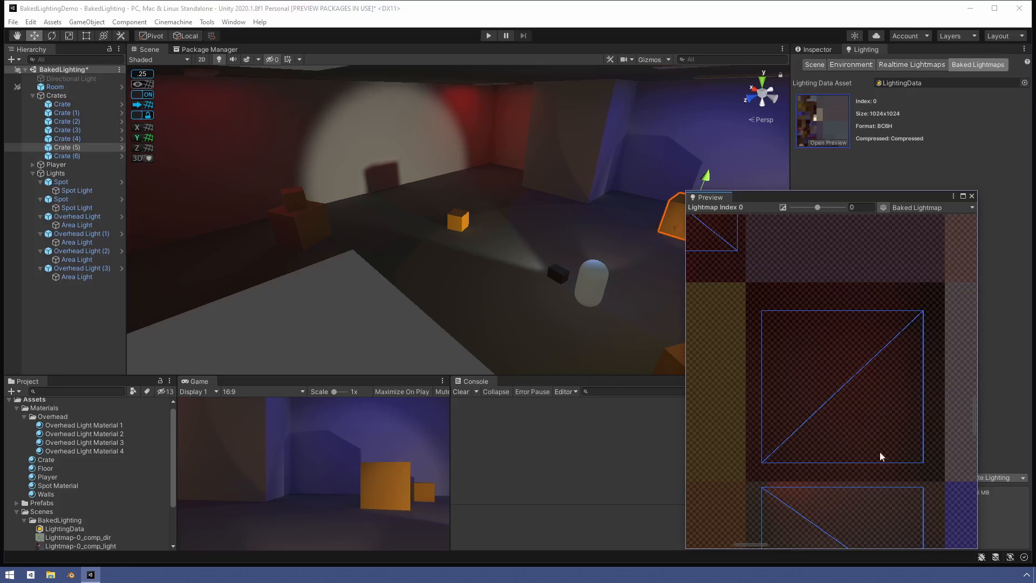
scroll(875, 318, "down", 5)
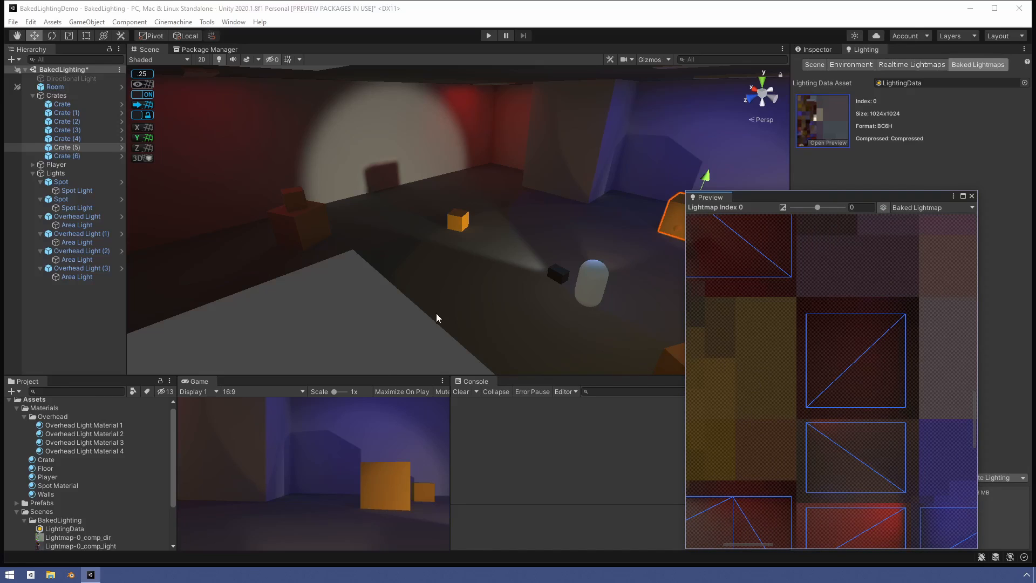
scroll(536, 290, "down", 2)
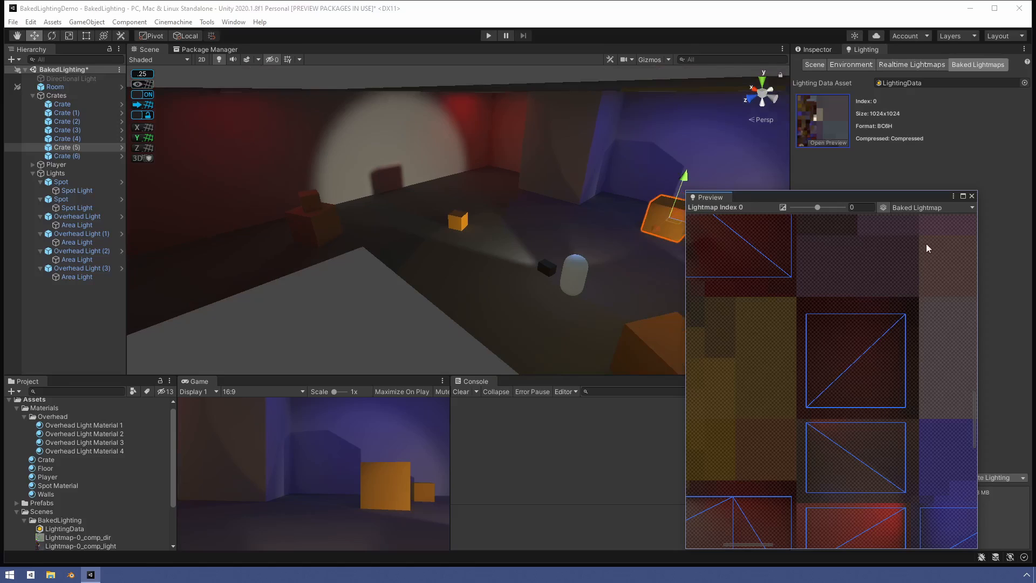
left_click(972, 196)
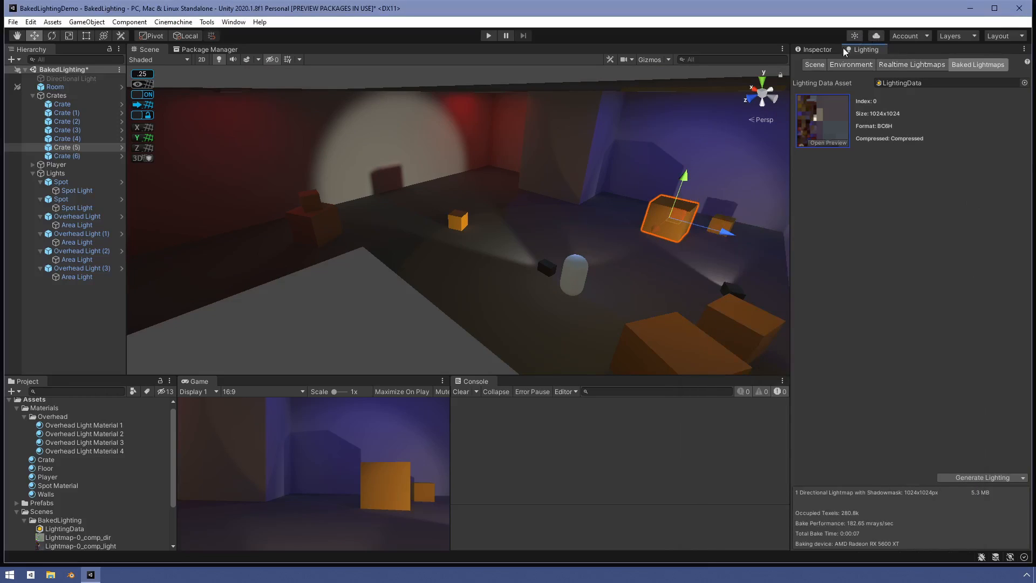
Review the scene's Max Lightmap Size options, Lightmap Resolution and Lightmap Padding in the lightmapping settings.
left_click(807, 66)
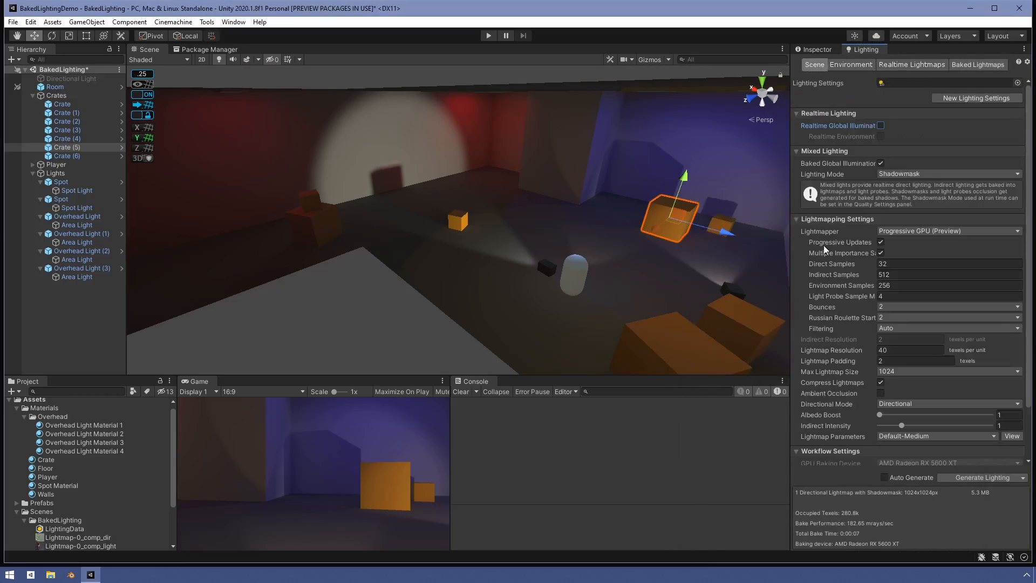
left_click(893, 373)
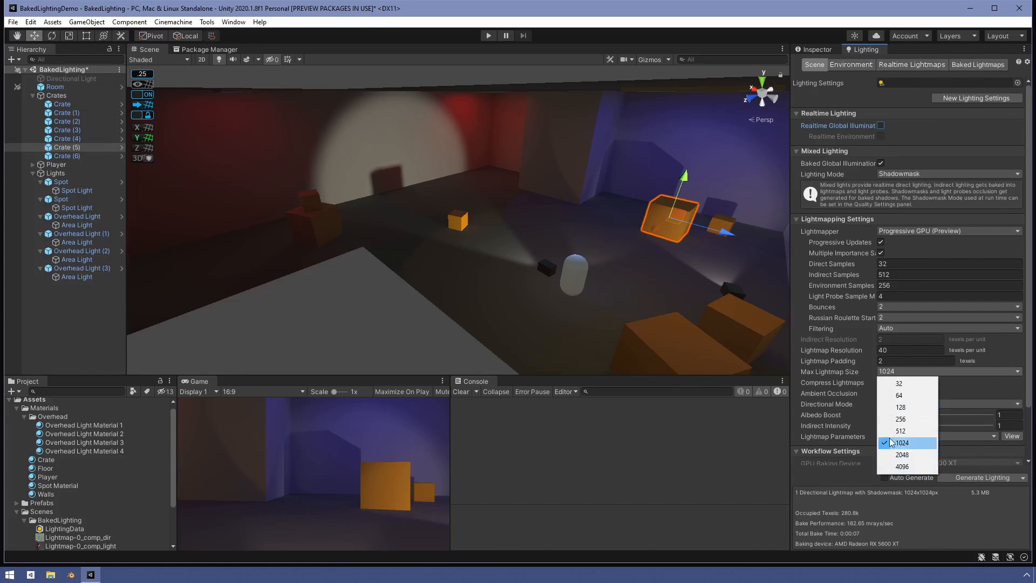
left_click(975, 388)
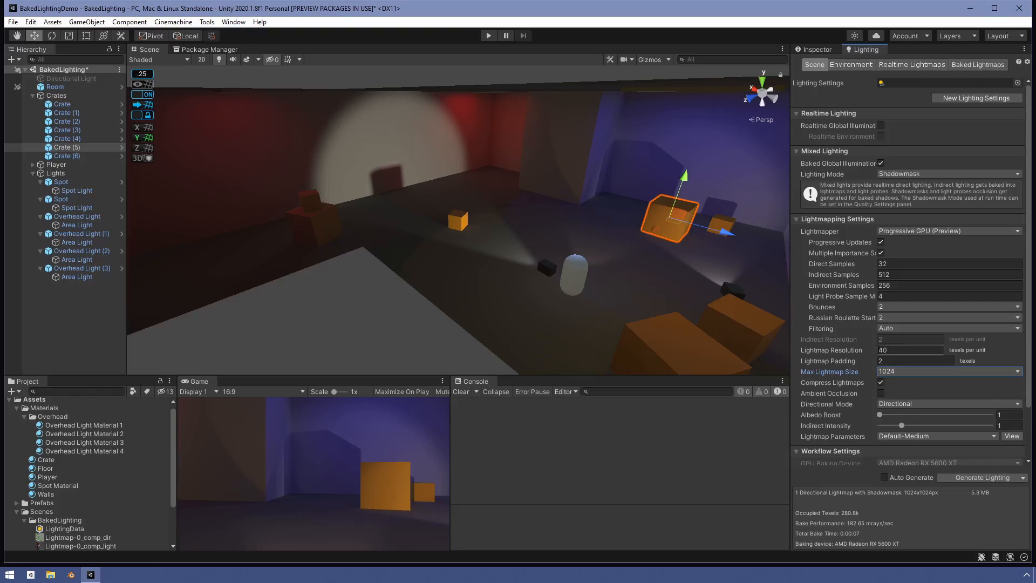
mouse_move(863, 349)
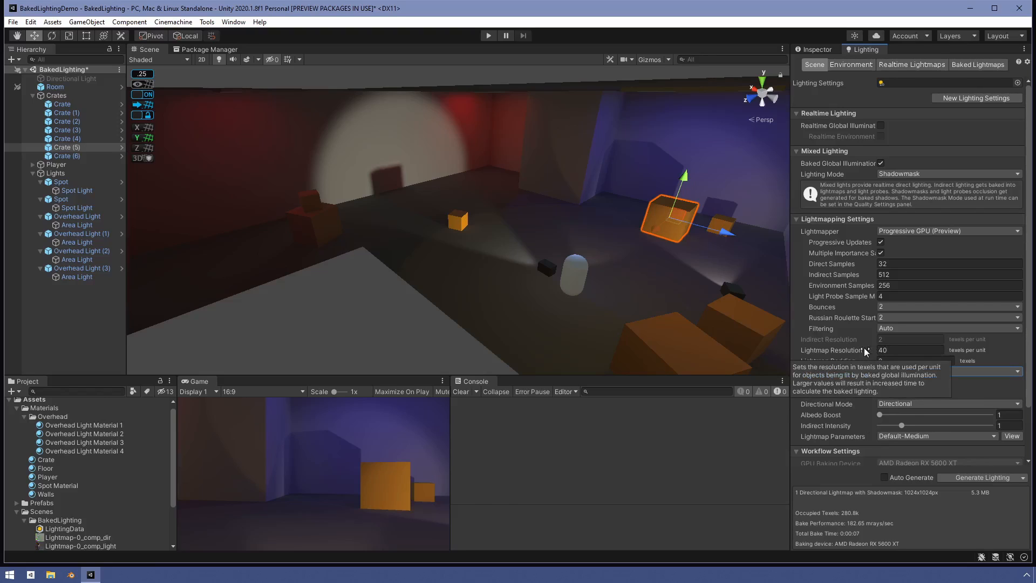
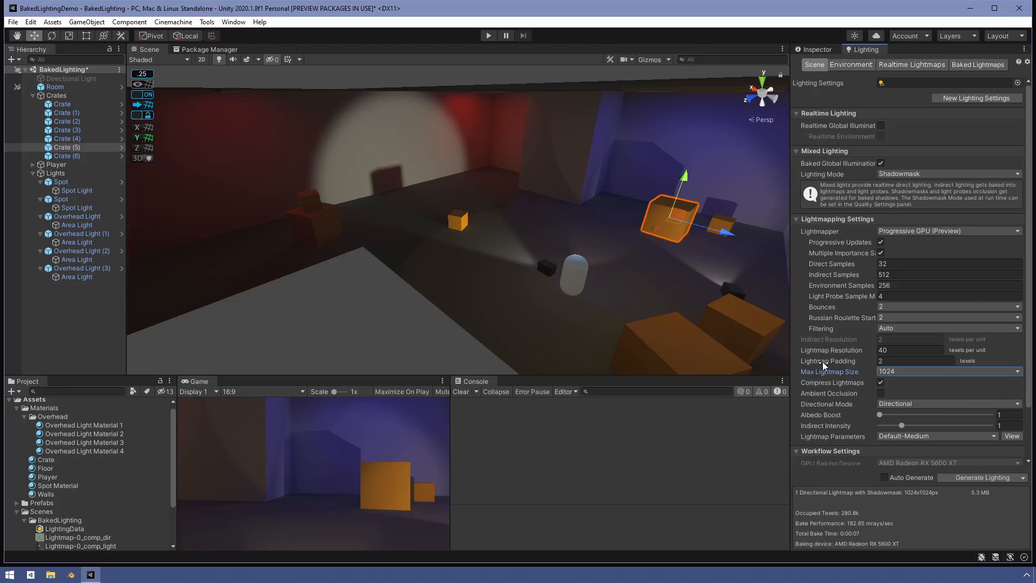
mouse_move(823, 362)
Set the Room object's Scale In Lightmap to 1.
left_click(816, 49)
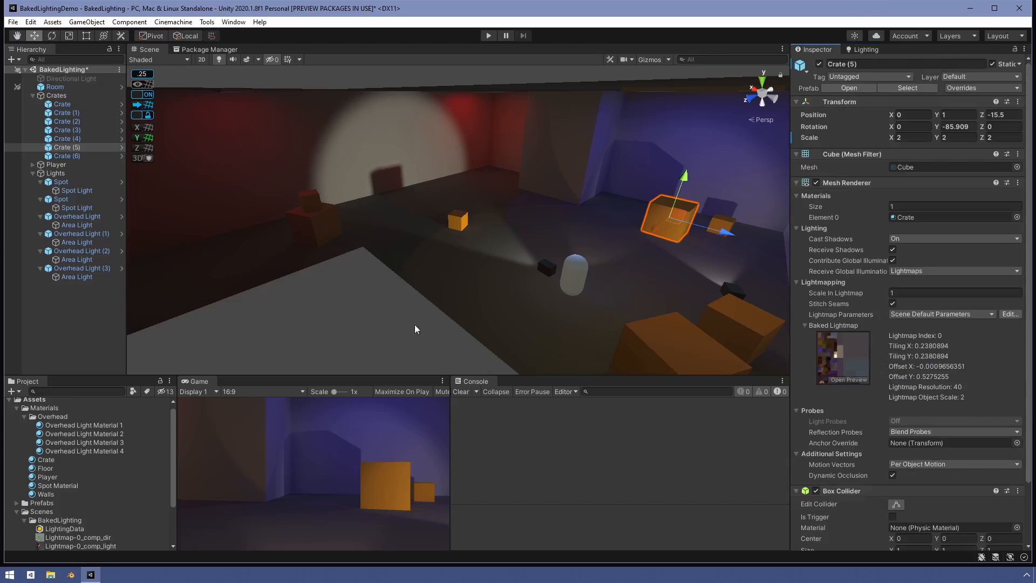
left_click(57, 87)
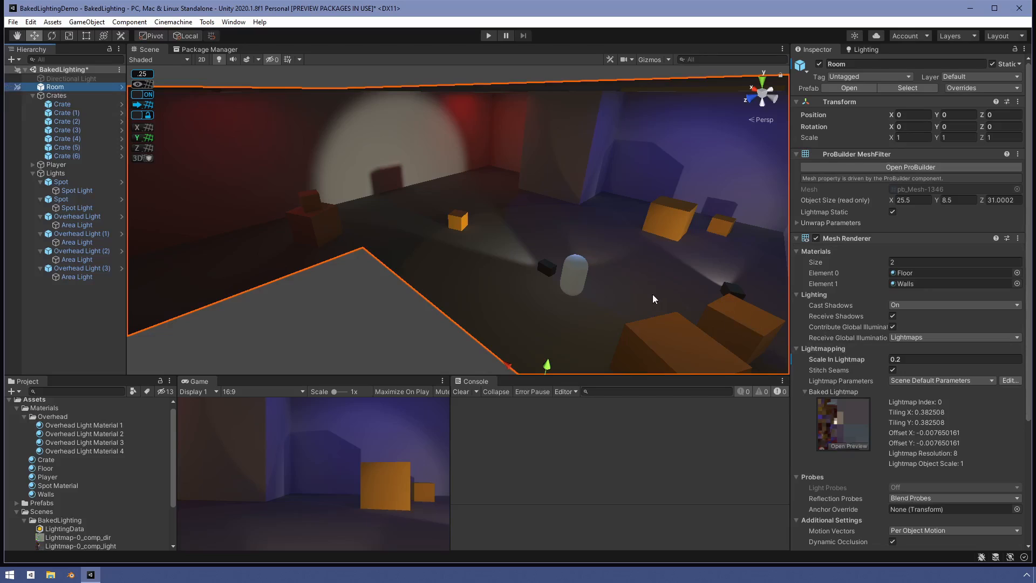
scroll(665, 224, "down", 3)
scroll(597, 197, "down", 2)
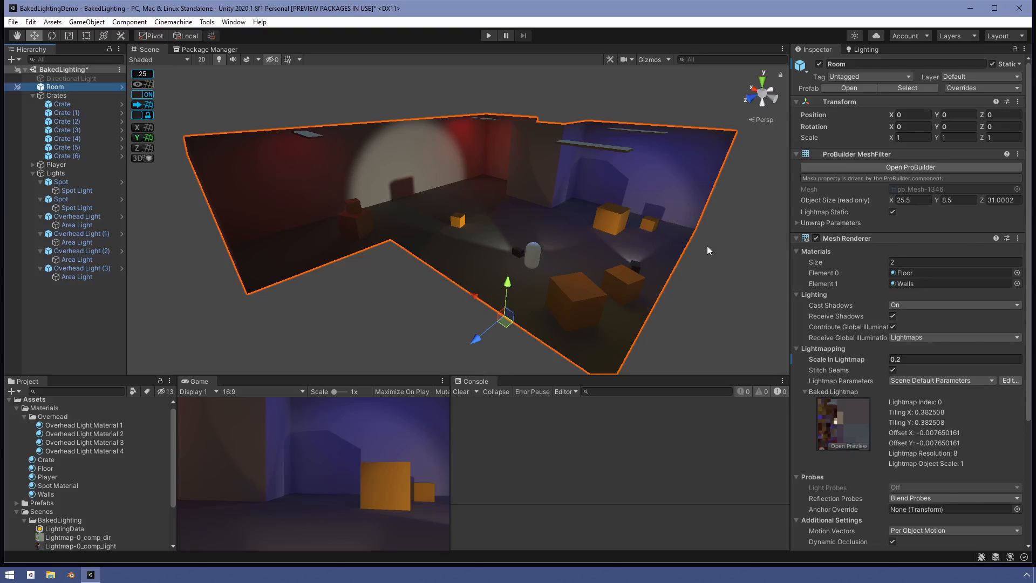
scroll(590, 223, "up", 2)
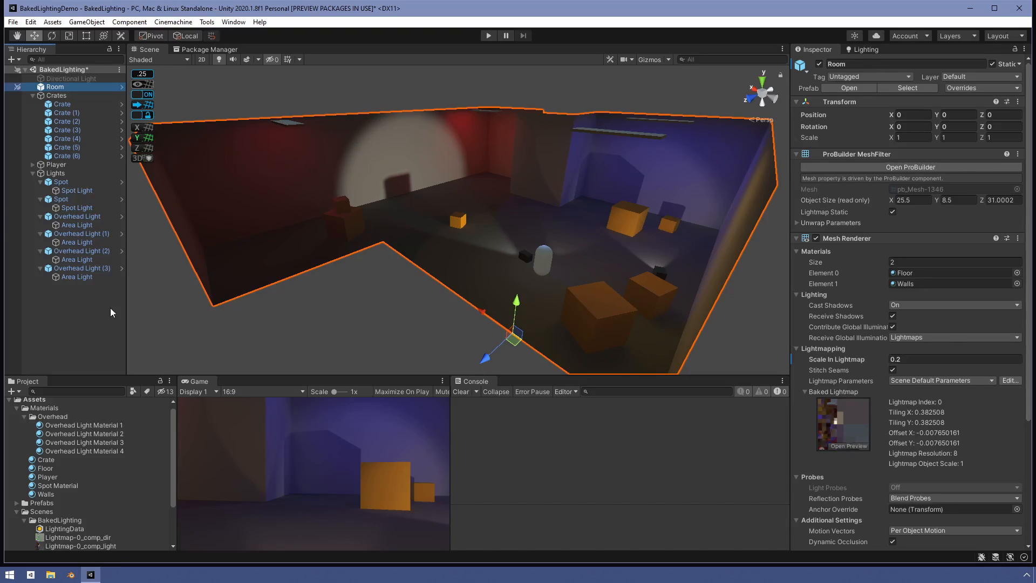
left_click(911, 359)
left_click_drag(912, 360, 891, 359)
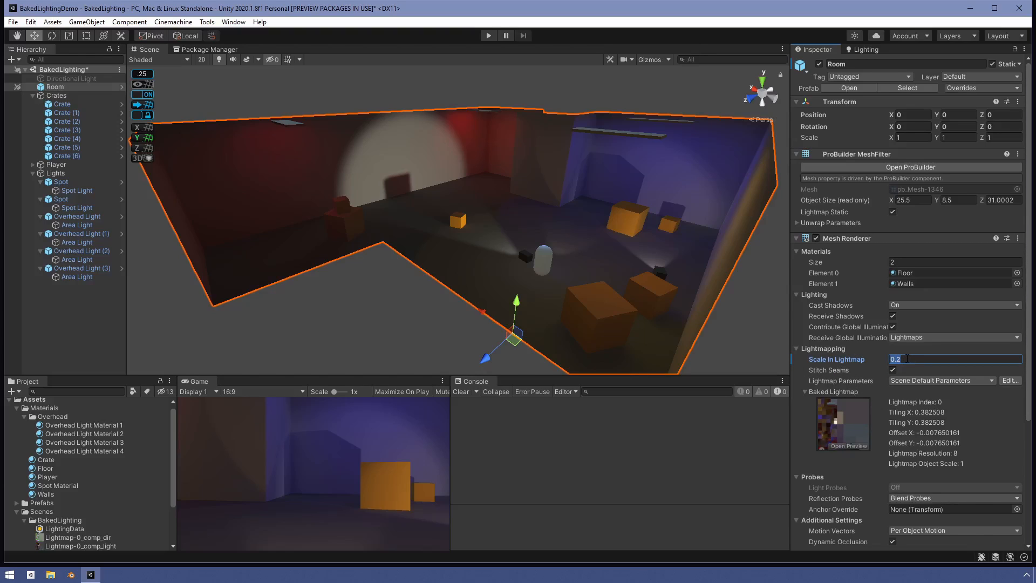
type("1")
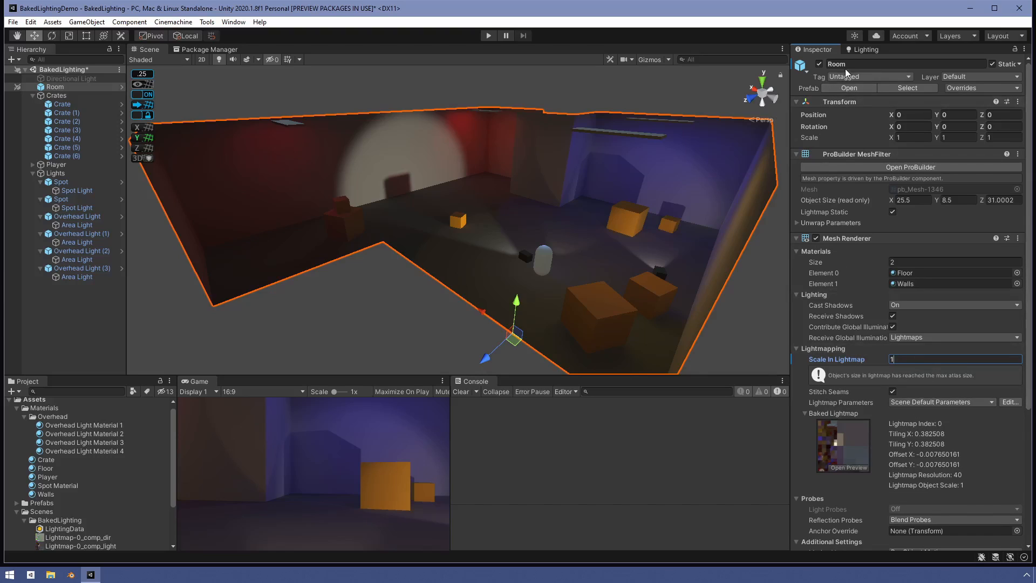
Clear the baked data and generate the scene lighting again.
left_click(866, 49)
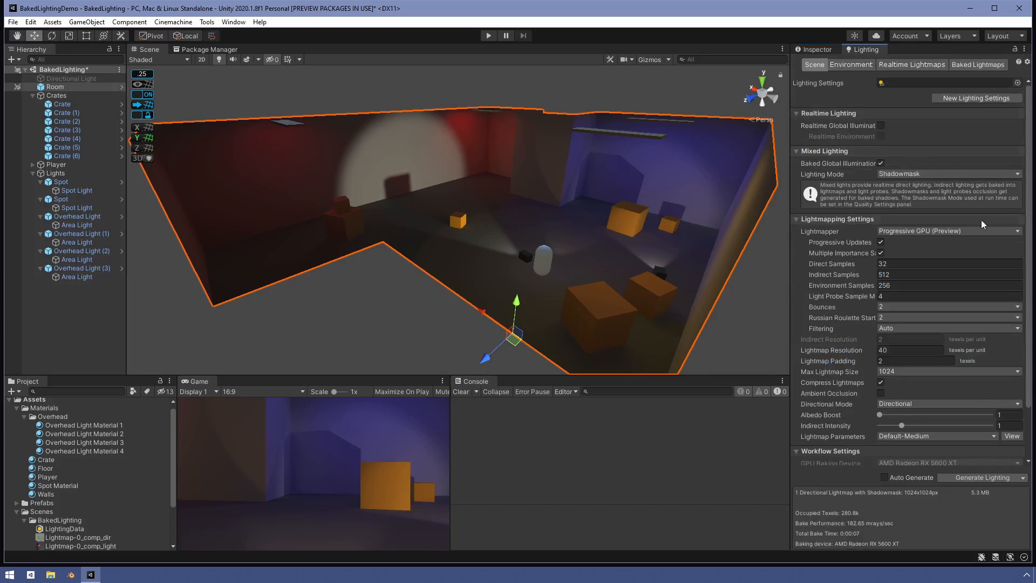
left_click(1023, 477)
left_click(1015, 502)
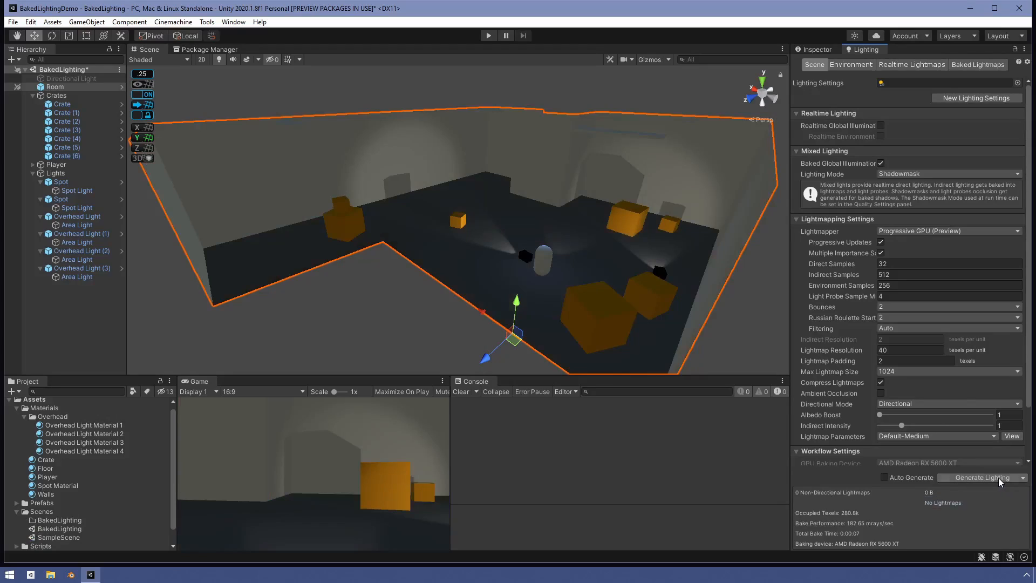
left_click(998, 477)
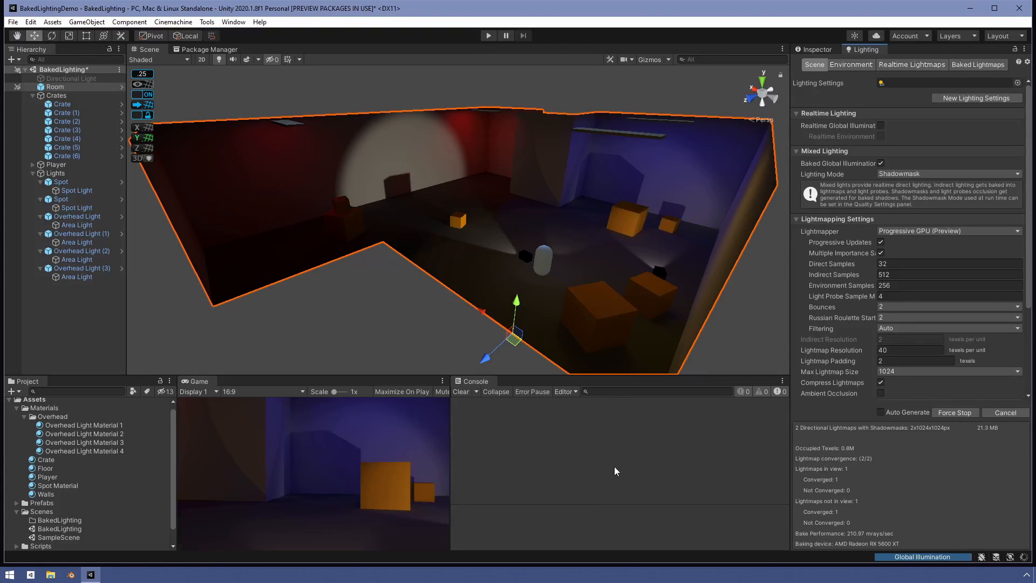
Compare the baked lightmaps with index 0 and index 1 in the list of generated lightmaps.
left_click(978, 65)
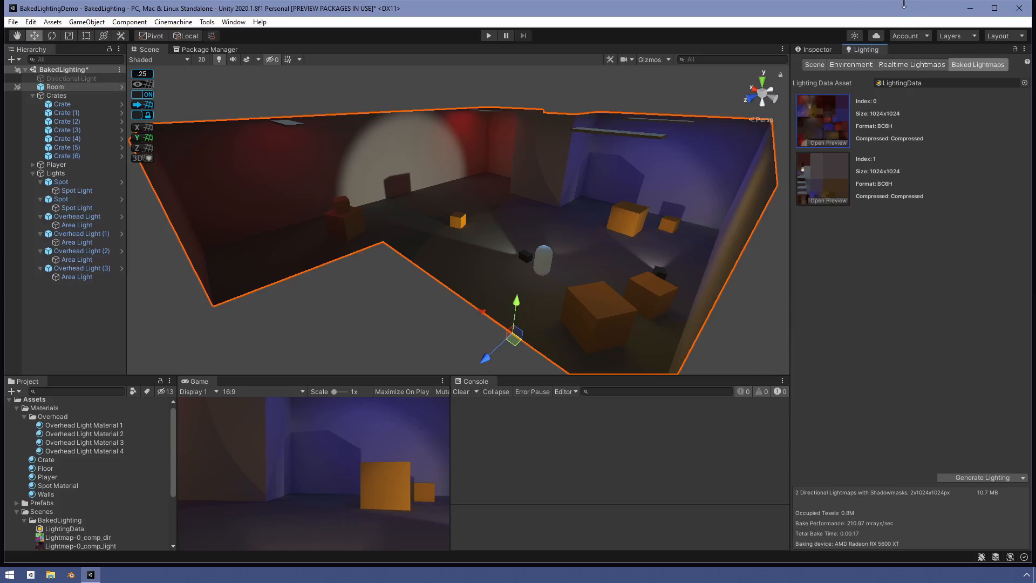
left_click(842, 124)
left_click(843, 182)
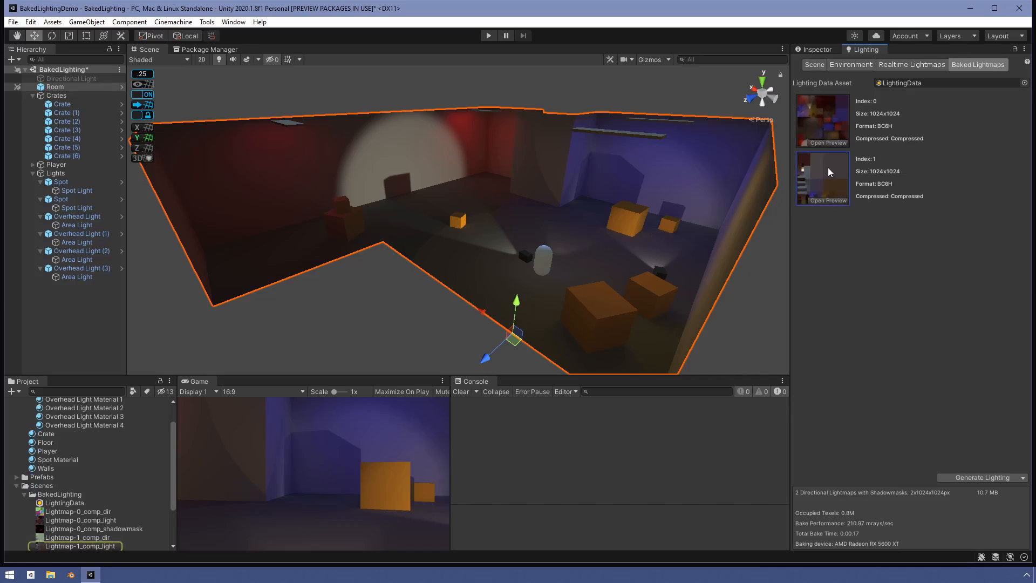
left_click(827, 132)
left_click(826, 188)
left_click(826, 122)
left_click(826, 177)
Review the scene's lightmapping settings around the Max Lightmap Size, and return to the Room's lightmapping properties.
left_click(821, 63)
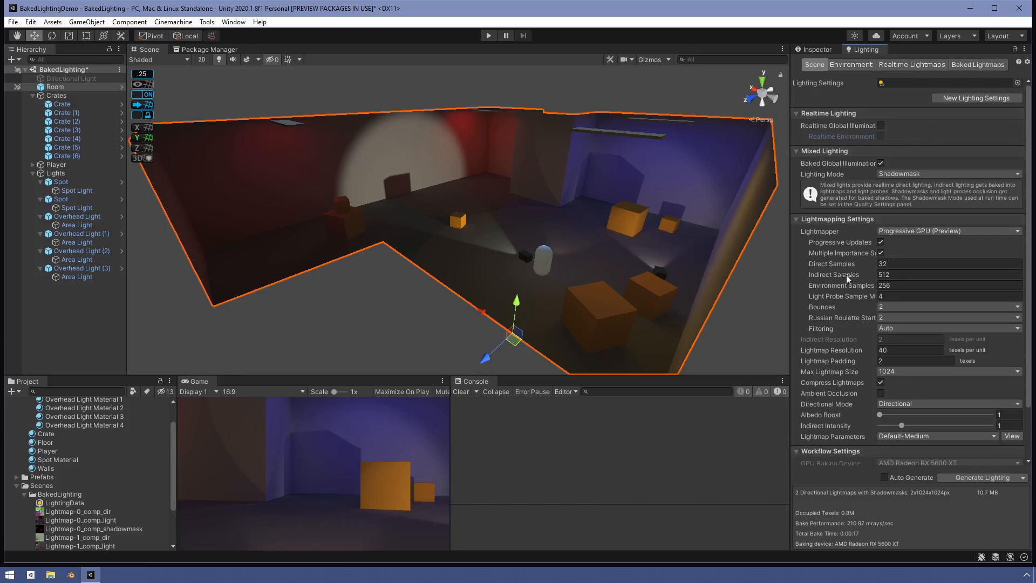
scroll(593, 289, "down", 2)
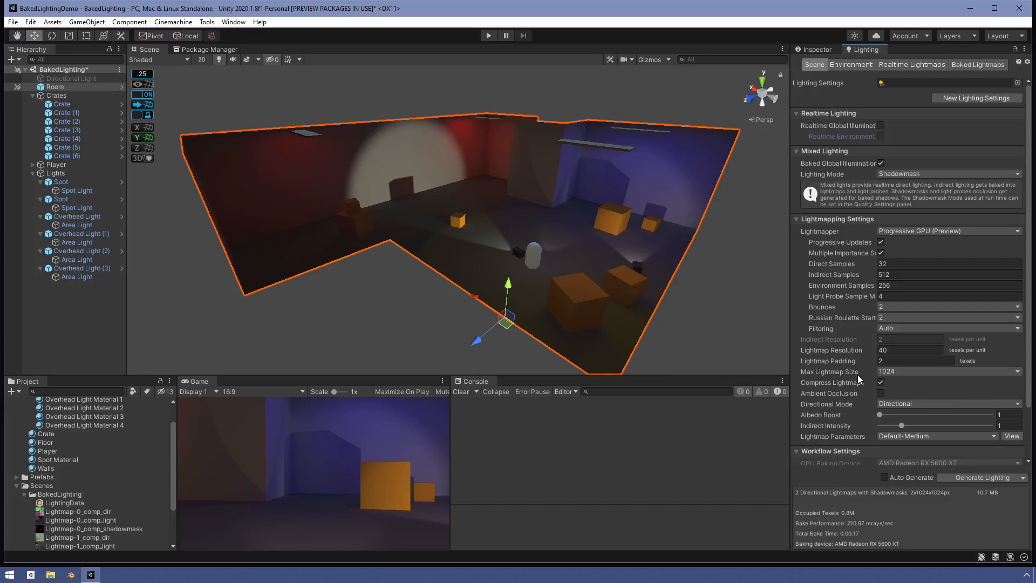
mouse_move(857, 375)
left_click(823, 47)
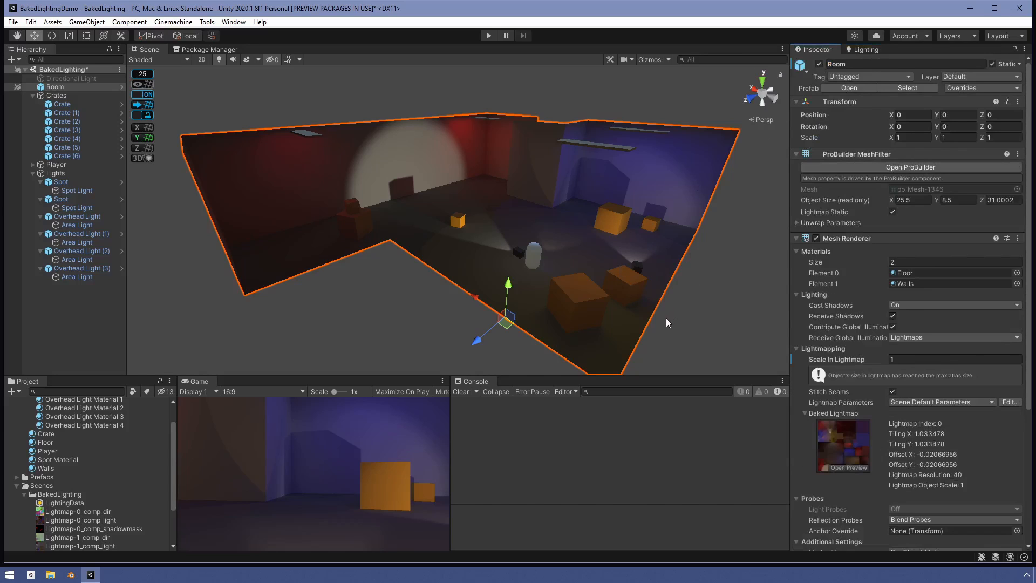
Select the overhead light on the ceiling above the blue area and view the whole room orthographically from below.
left_click_drag(662, 326, 412, 271, "alt")
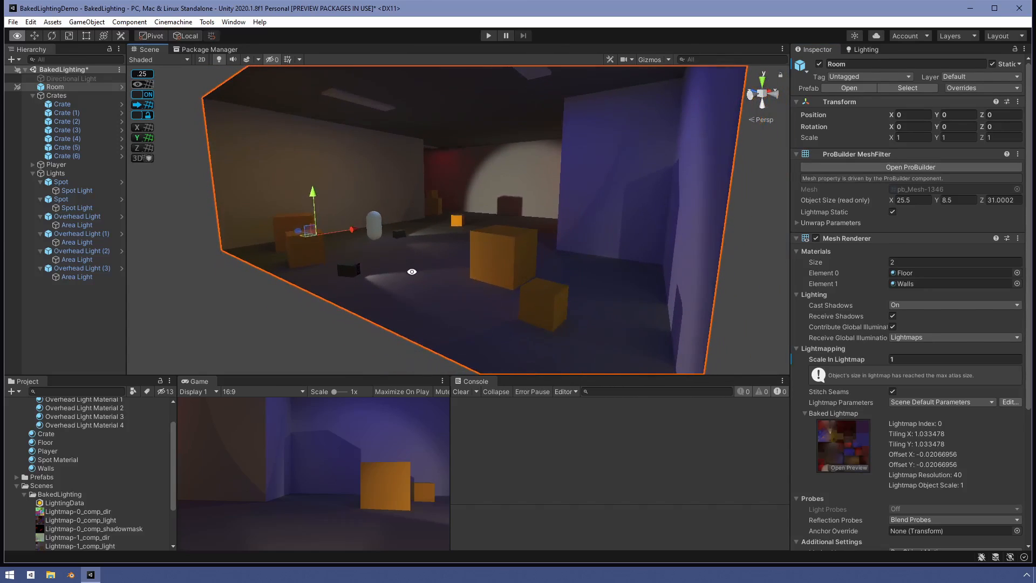
left_click_drag(374, 128, 383, 154, "alt")
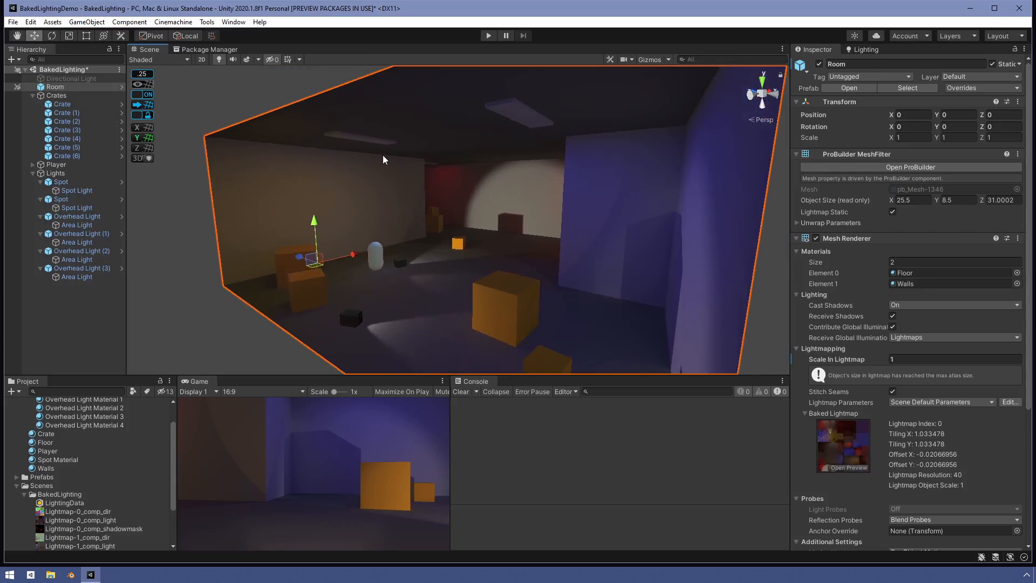
left_click(513, 111)
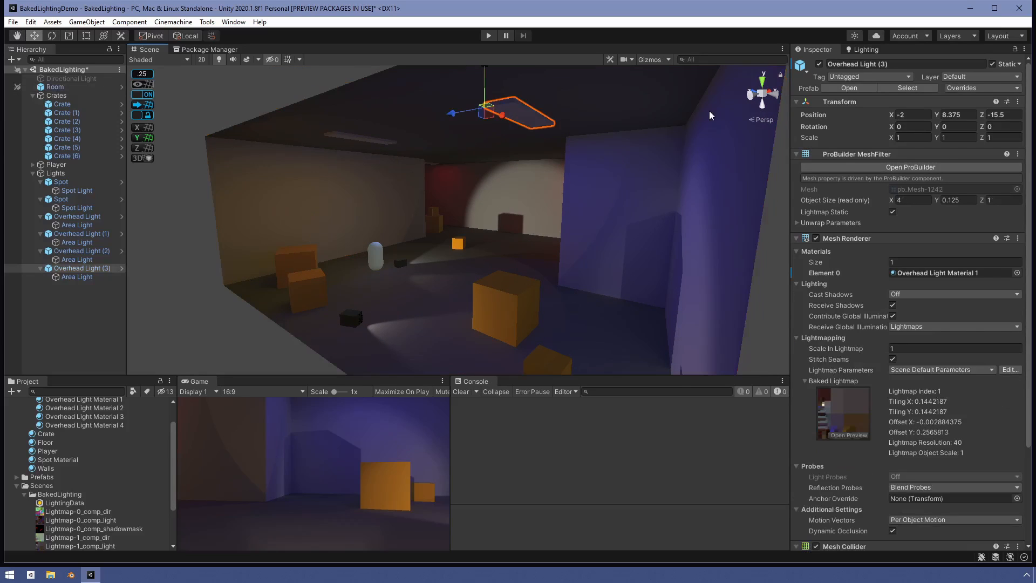
left_click(762, 100)
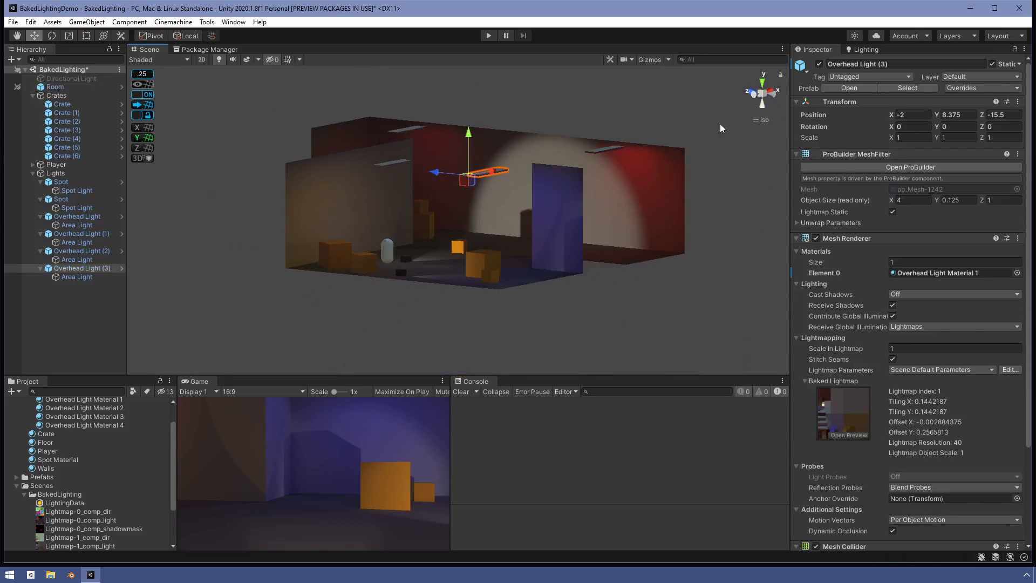
left_click(762, 105)
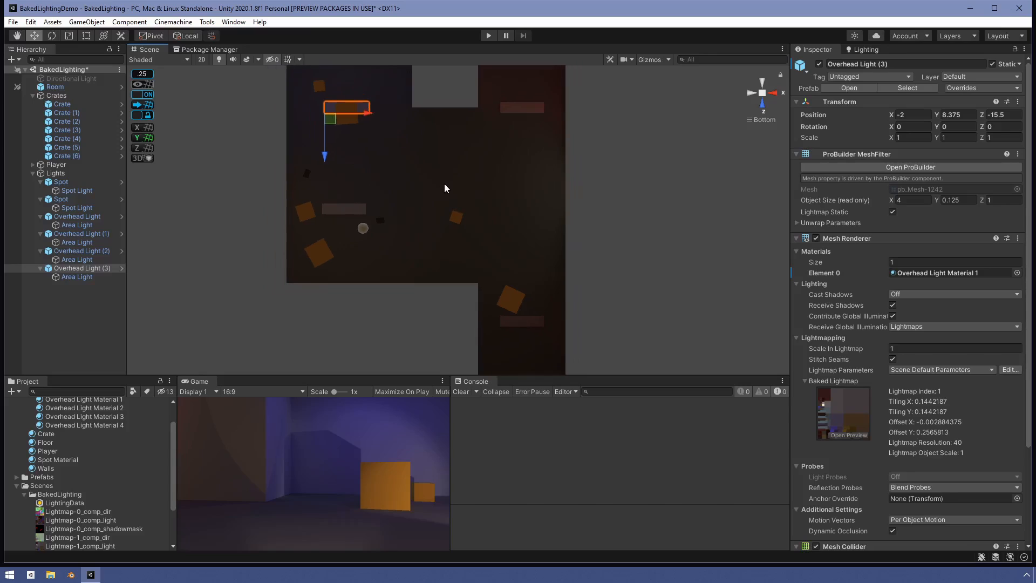
scroll(427, 167, "down", 2)
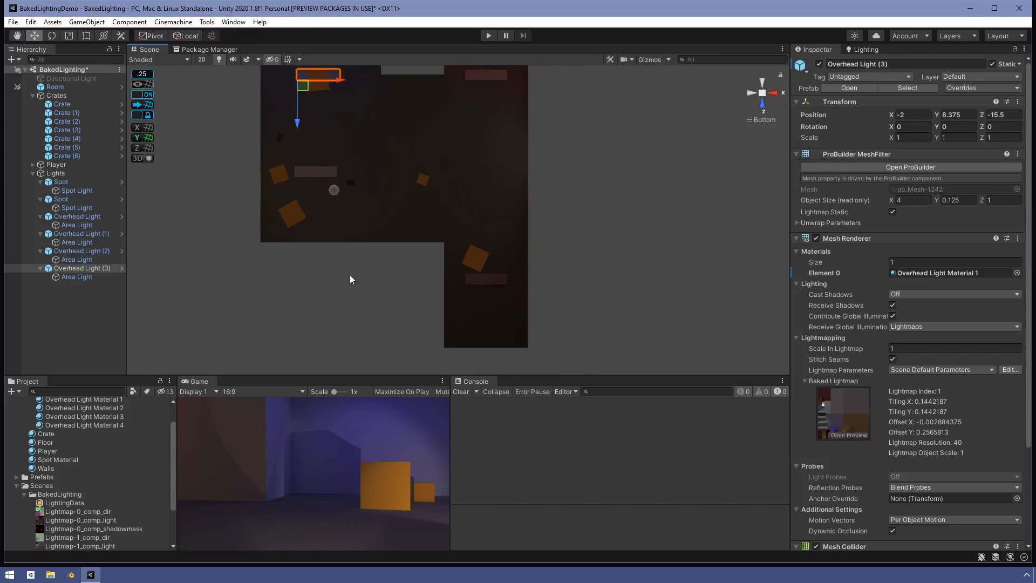
scroll(448, 254, "up", 1)
middle_click_drag(428, 206, 478, 219)
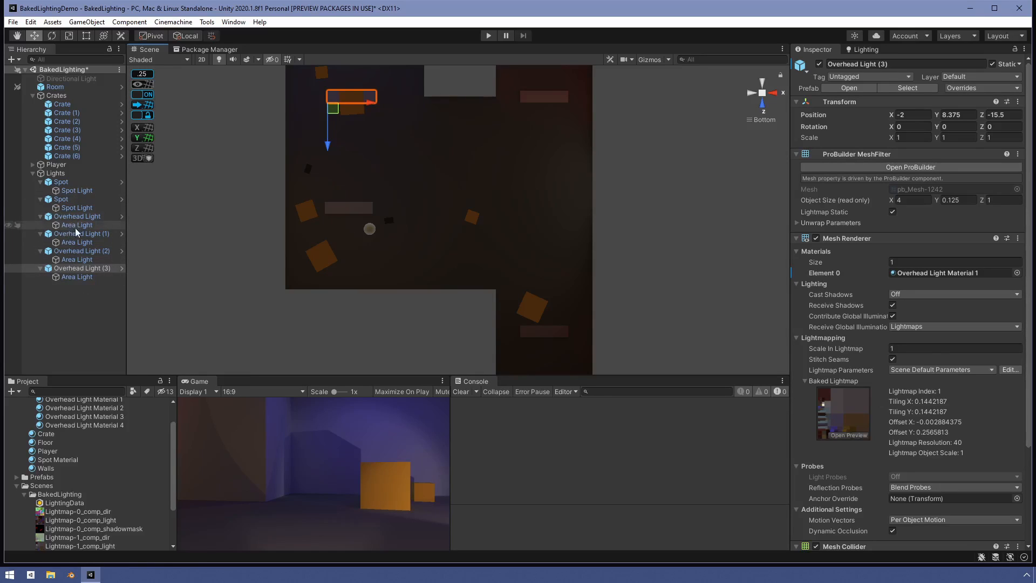
Frame Overhead Light (3) and compare its mesh renderer properties with the colour and intensity of its child Area Light.
double_click(76, 268)
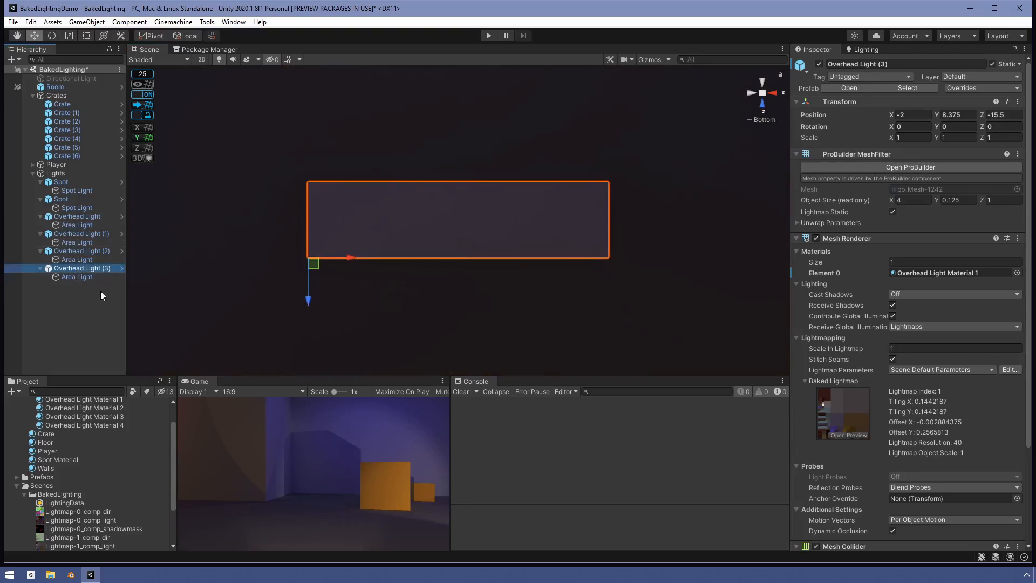
left_click(85, 278)
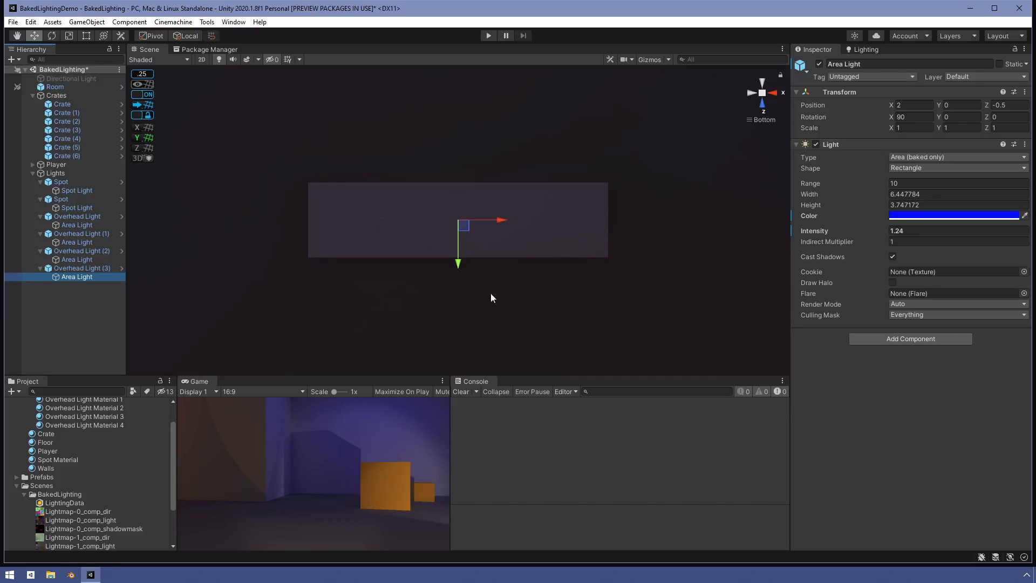
left_click(74, 269)
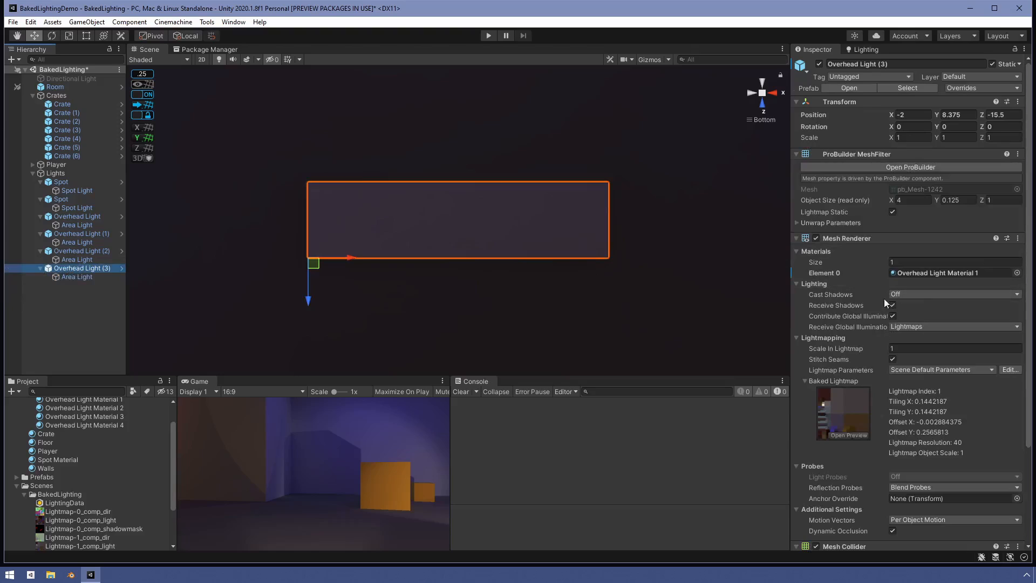
left_click(819, 50)
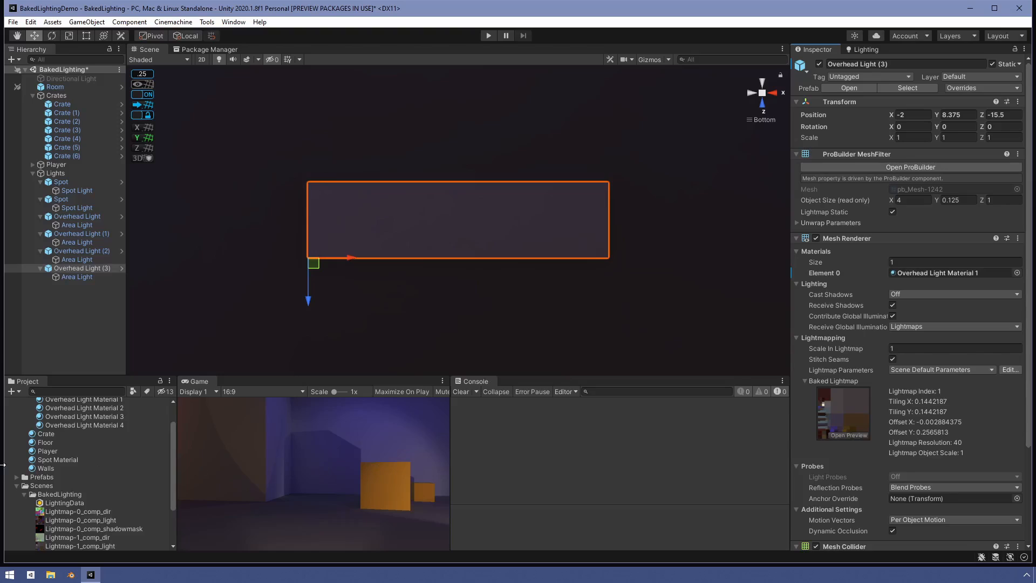
Enable emission on Overhead Light Material 1.
scroll(43, 467, "up", 3)
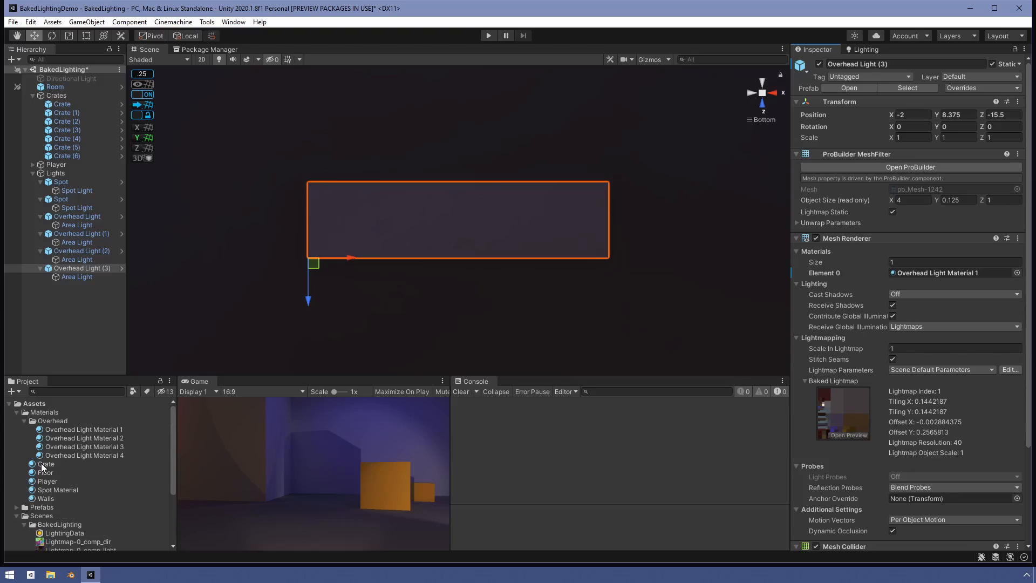
left_click(59, 428)
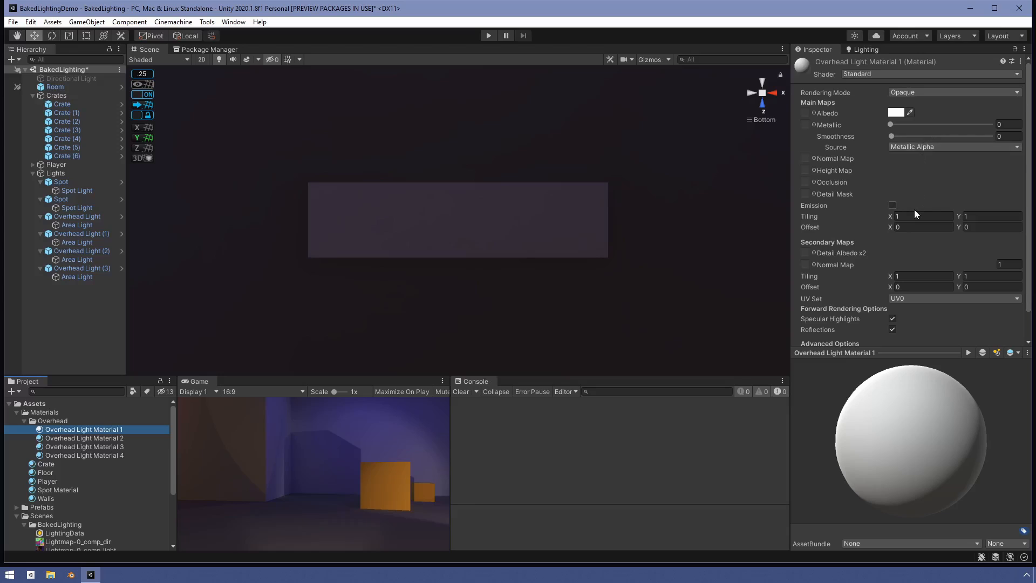
left_click(894, 207)
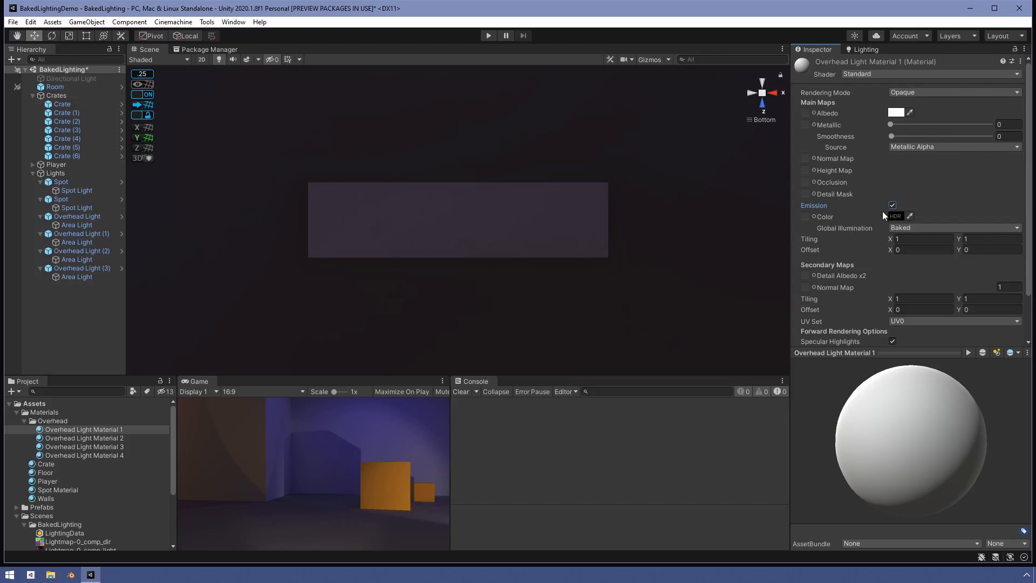
Set the emission colour of Overhead Light Material 1 to a violet-blue with RGB 13, 0, 234.
left_click(896, 217)
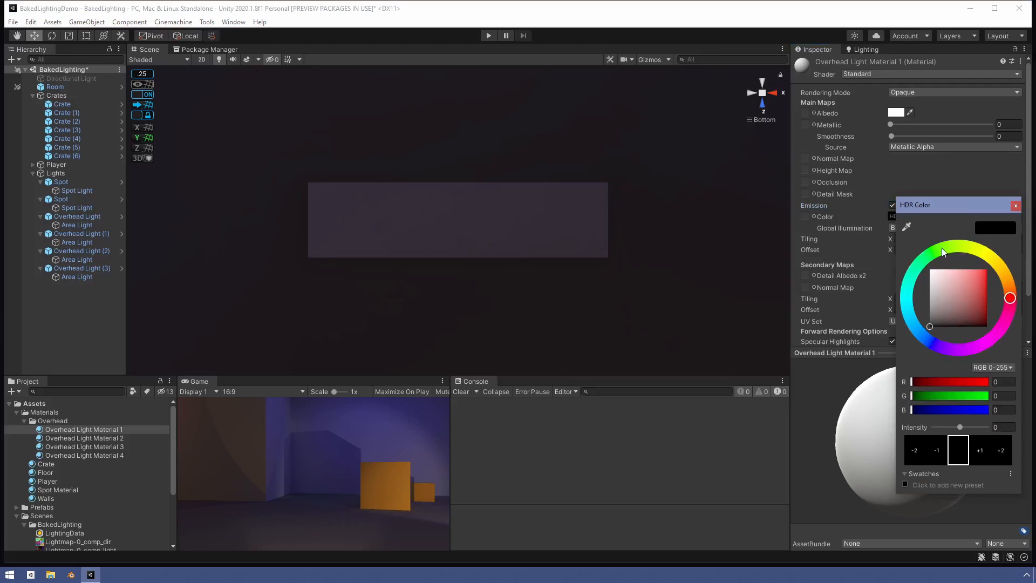
left_click_drag(919, 324, 928, 340)
left_click_drag(971, 283, 999, 274)
left_click(999, 274)
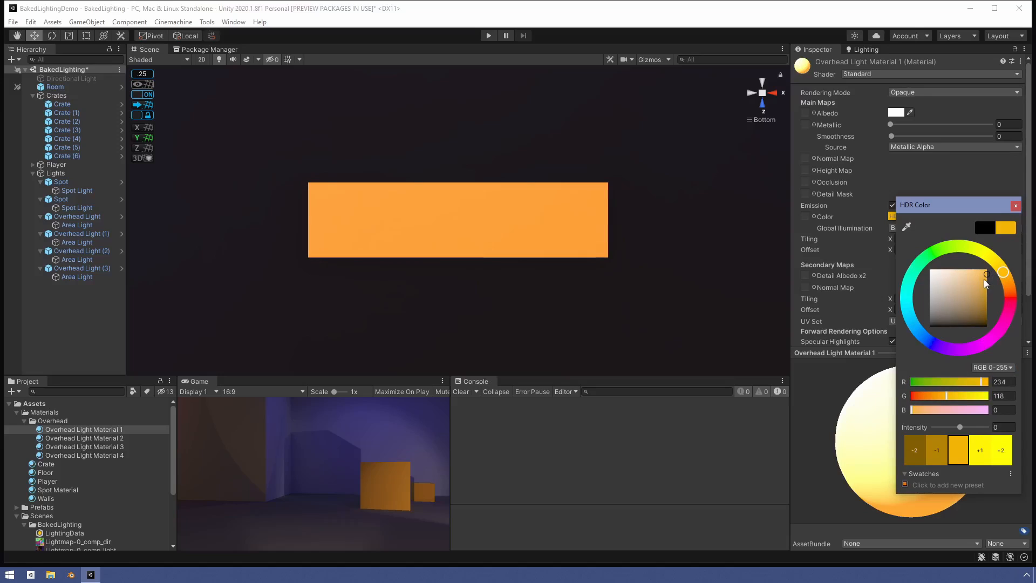
left_click(928, 341)
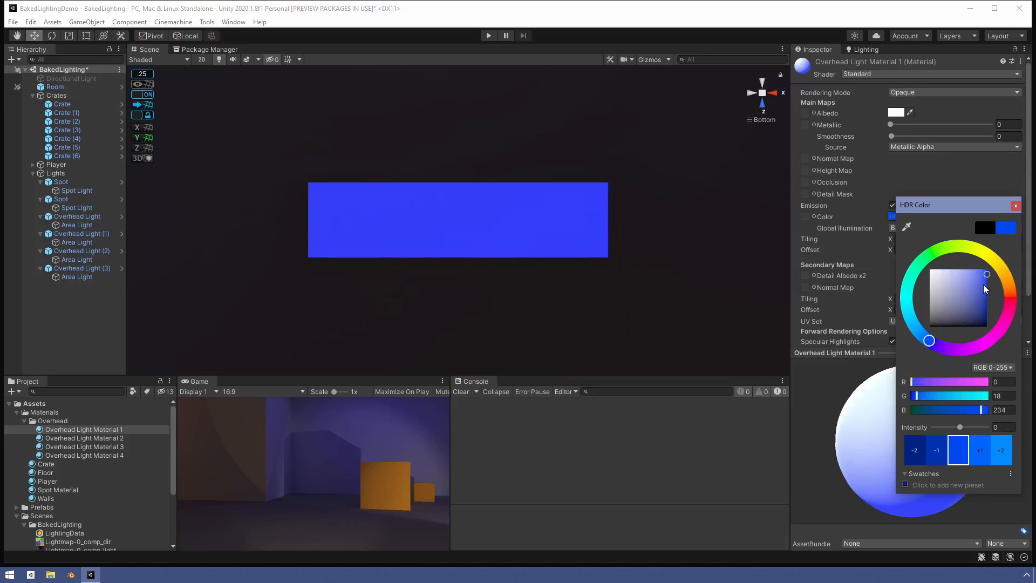
left_click(929, 343)
left_click_drag(931, 344, 935, 347)
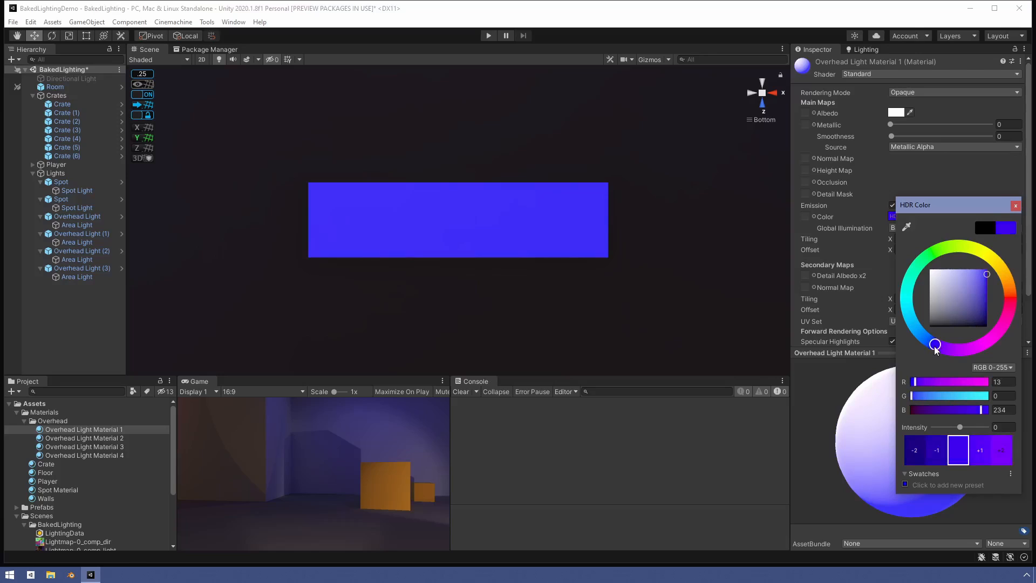
left_click(1016, 206)
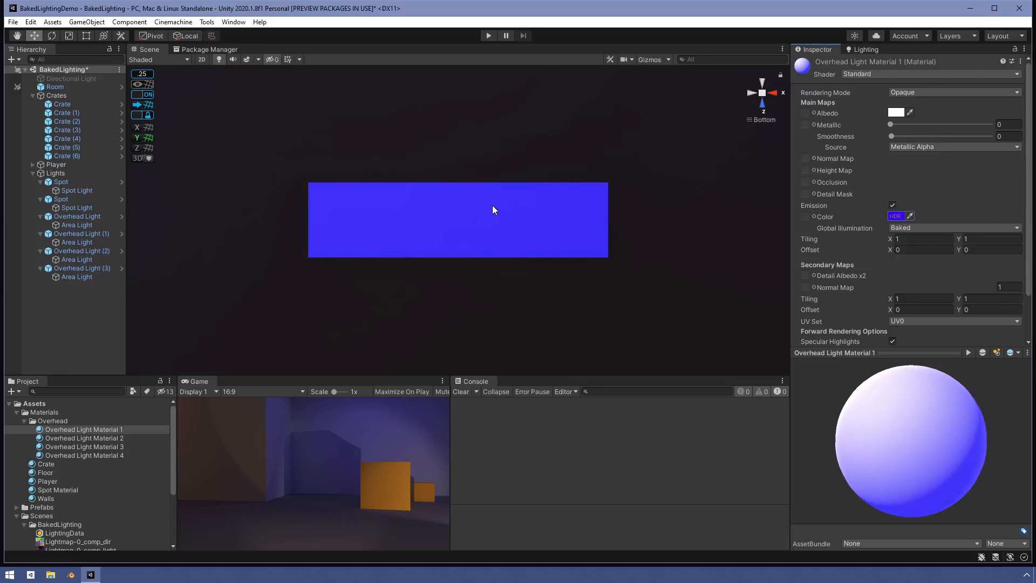
Switch the scene view to perspective and assign the yellow Overhead Light Material 2 to Overhead Light (1).
left_click_drag(492, 205, 647, 189, "alt")
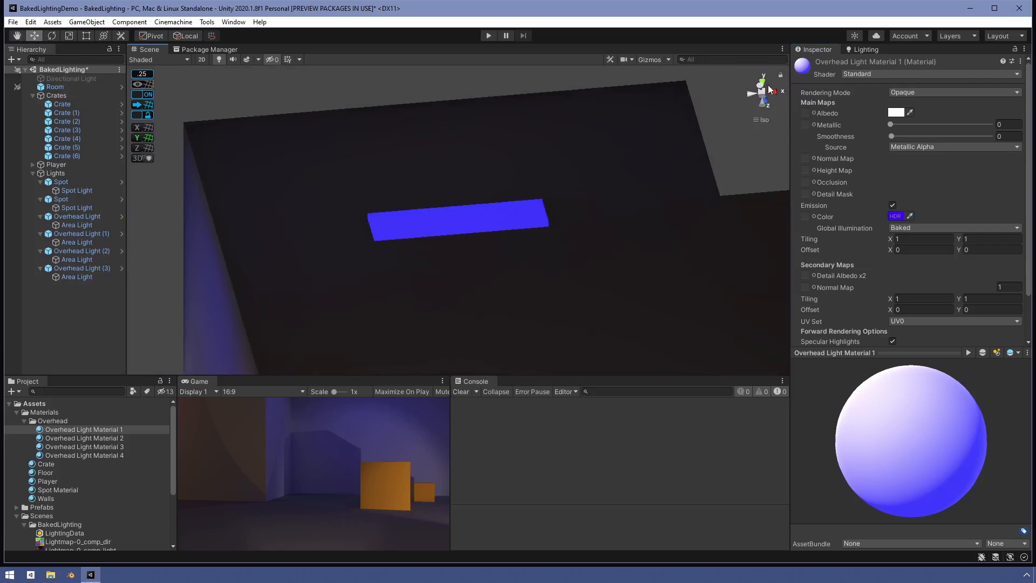
left_click(764, 120)
left_click_drag(712, 155, 494, 300, "alt")
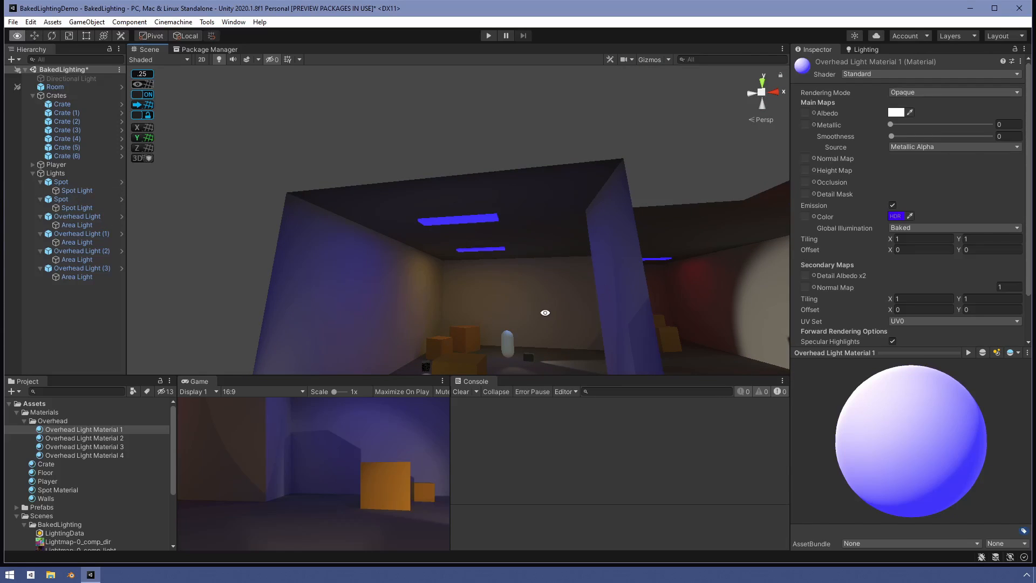
left_click_drag(544, 313, 513, 279, "alt")
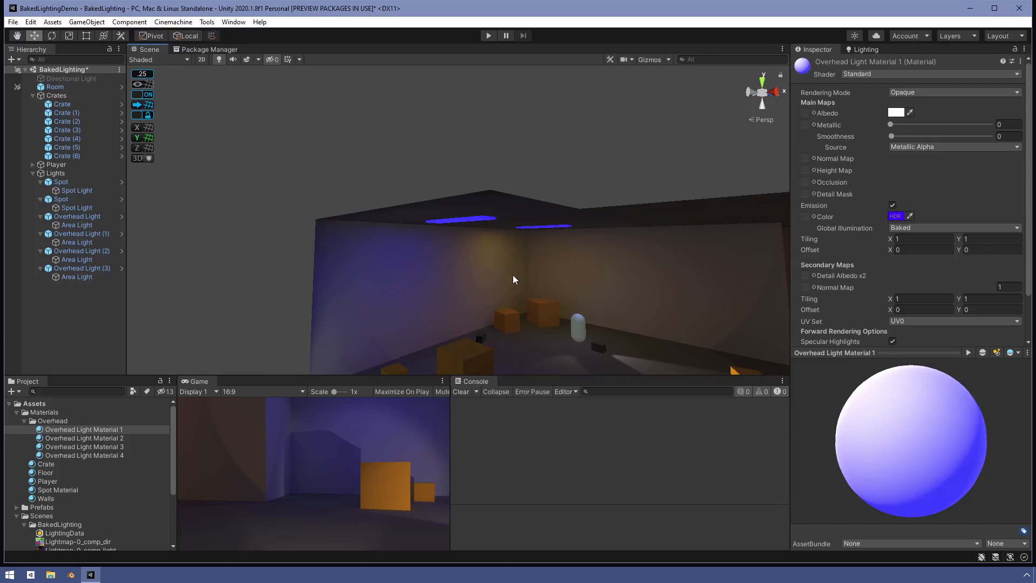
left_click(532, 225)
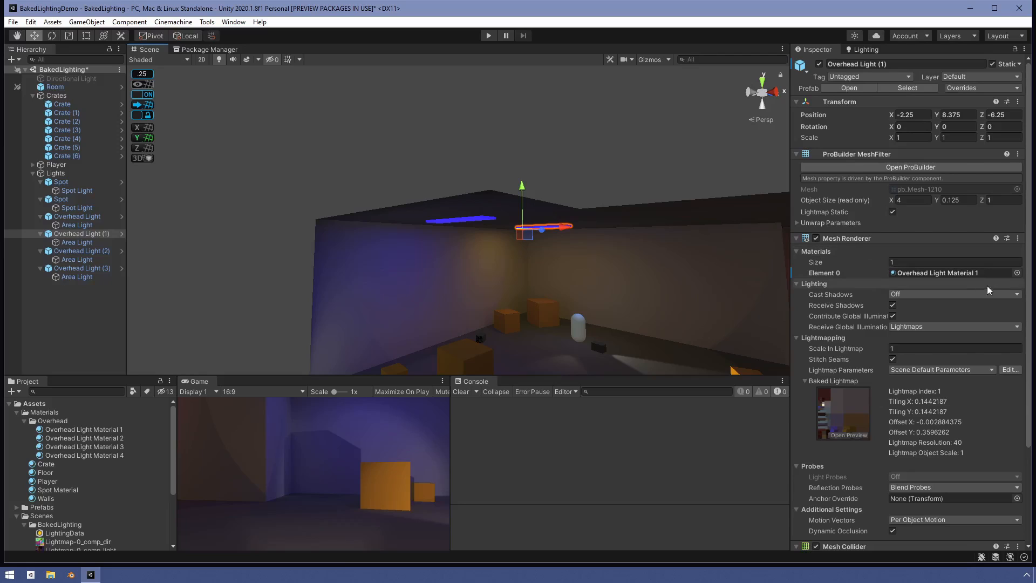
left_click(1017, 273)
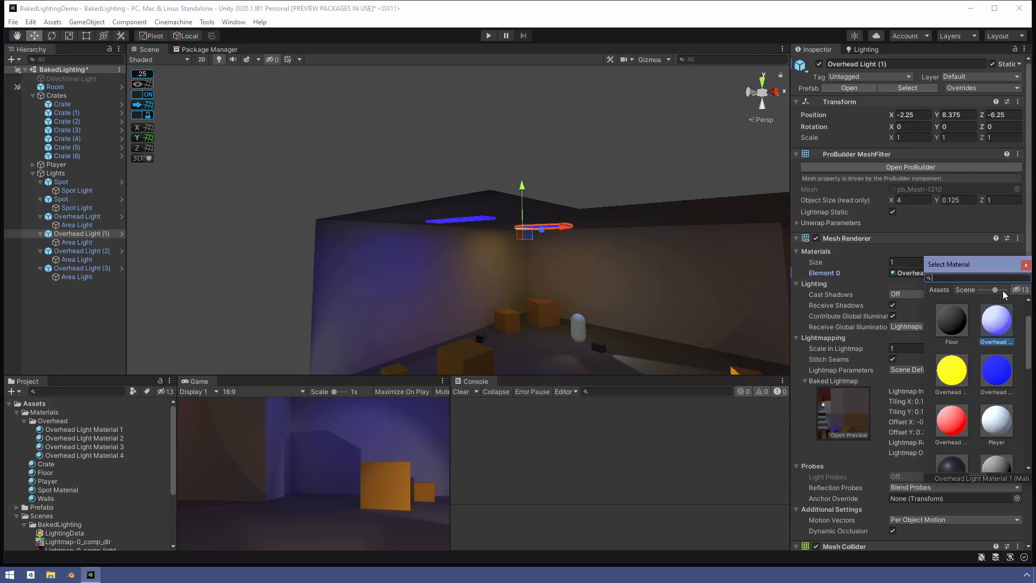
left_click(954, 371)
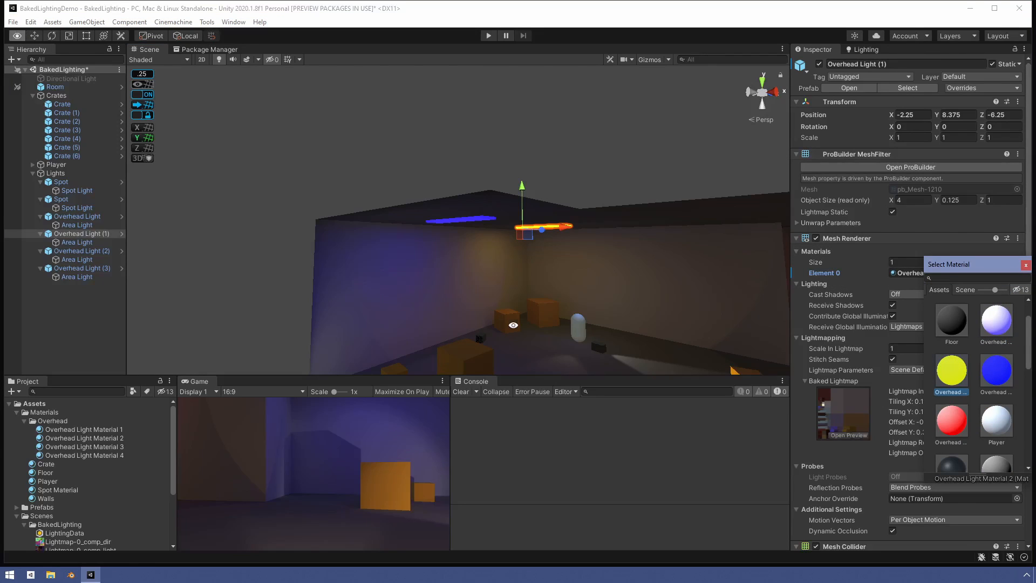
left_click_drag(513, 325, 469, 316, "alt")
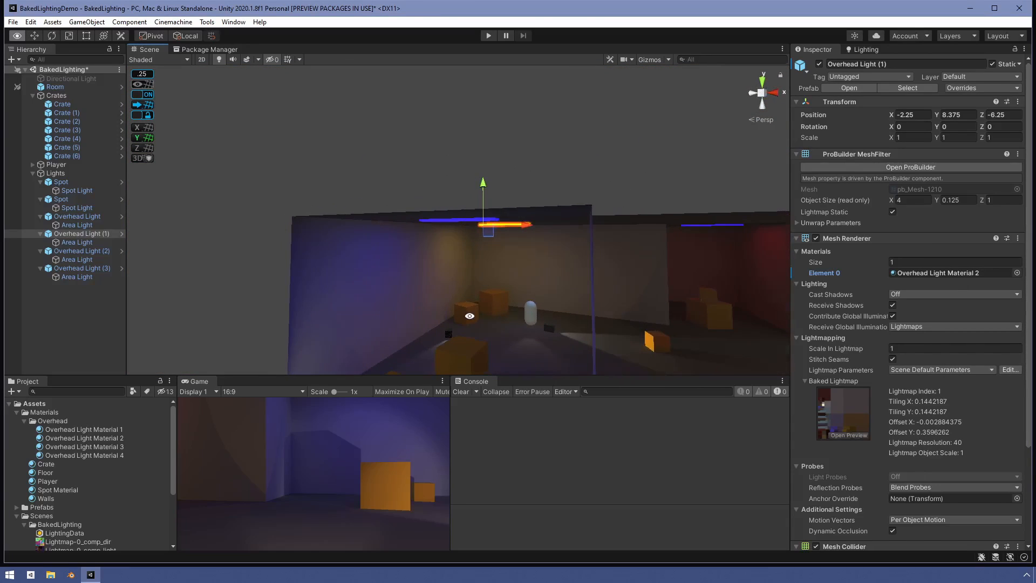
Try the Player material and Overhead Light Material 3 on Overhead Light (1), and return it to Overhead Light Material 2.
left_click(1017, 273)
left_click(991, 372)
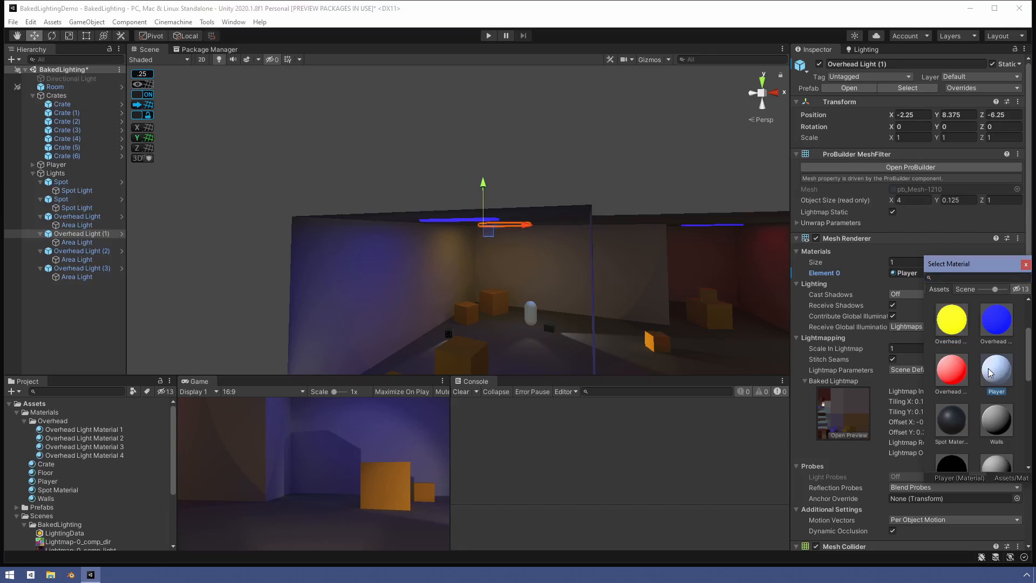
left_click(996, 323)
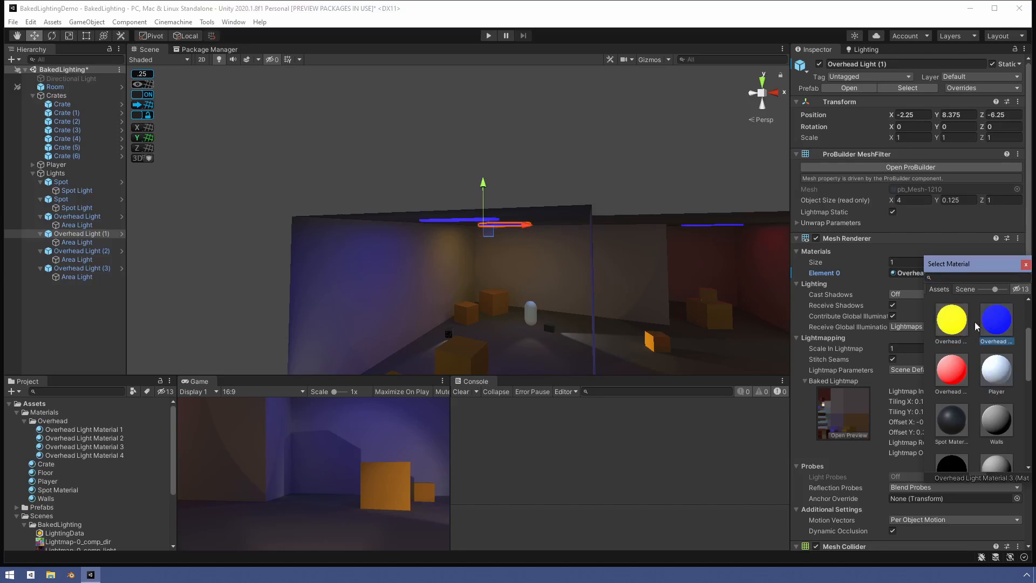
left_click(945, 330)
Check the Area Light colour of Overhead Light (2) and assign the red Overhead Light Material 4 to that overhead light.
left_click_drag(480, 322, 562, 249, "alt")
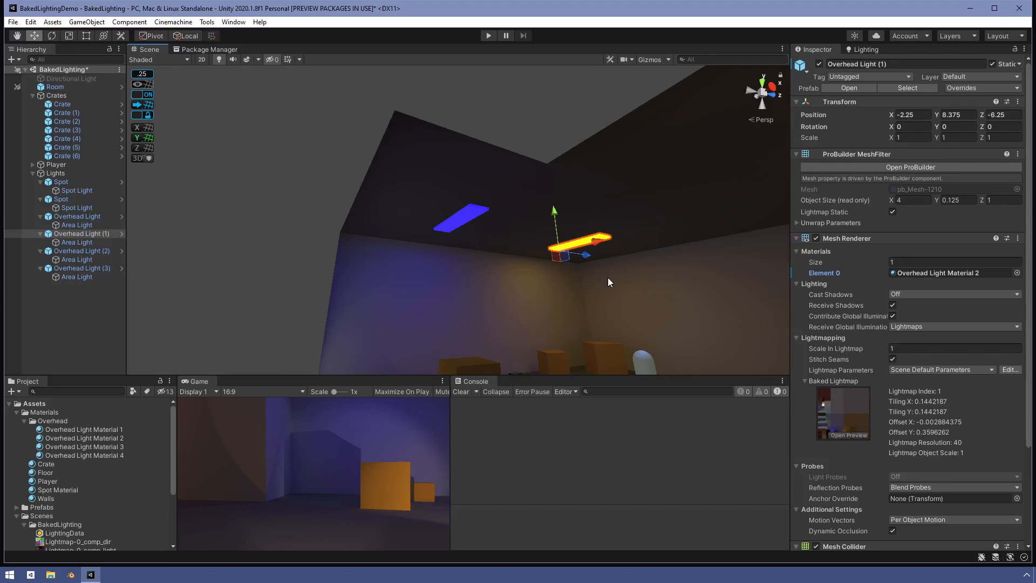
left_click_drag(608, 277, 315, 366, "alt")
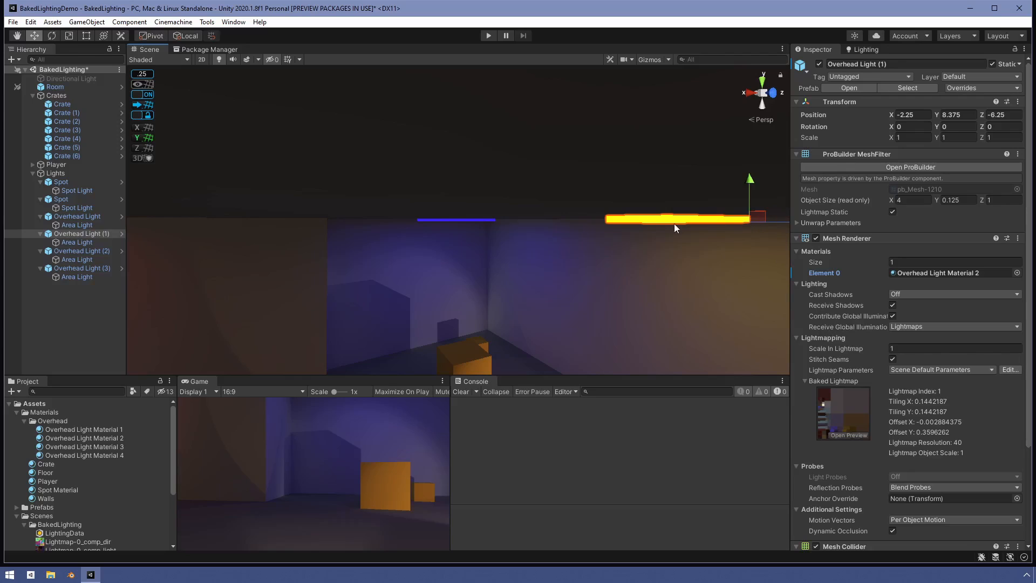
left_click_drag(608, 326, 250, 279, "alt")
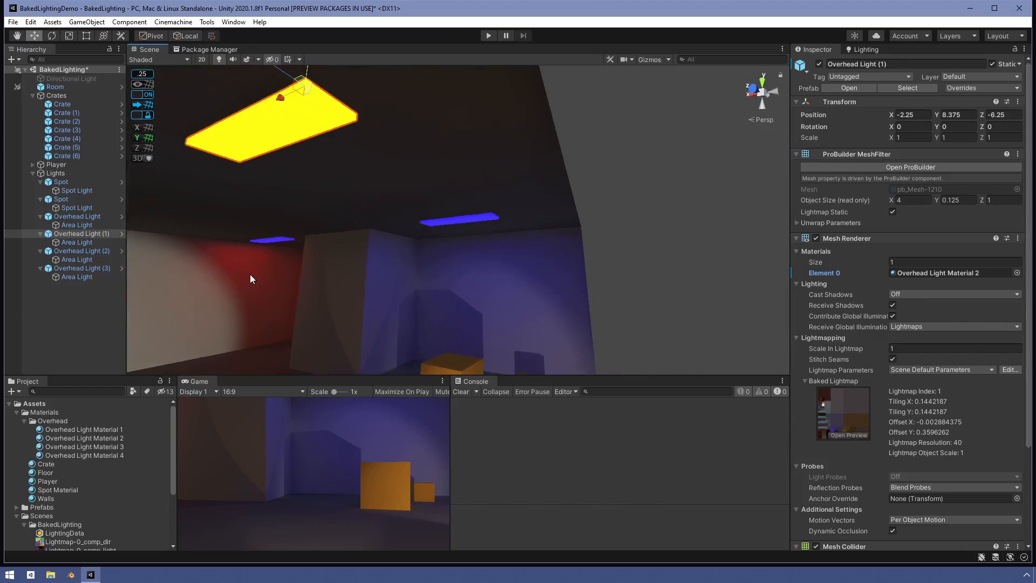
left_click(277, 241)
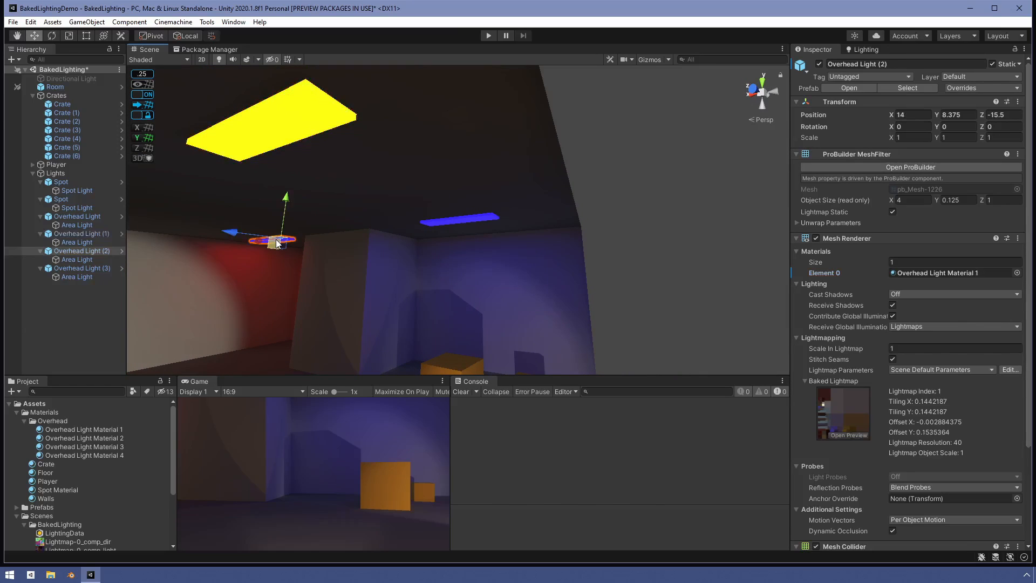
left_click(72, 261)
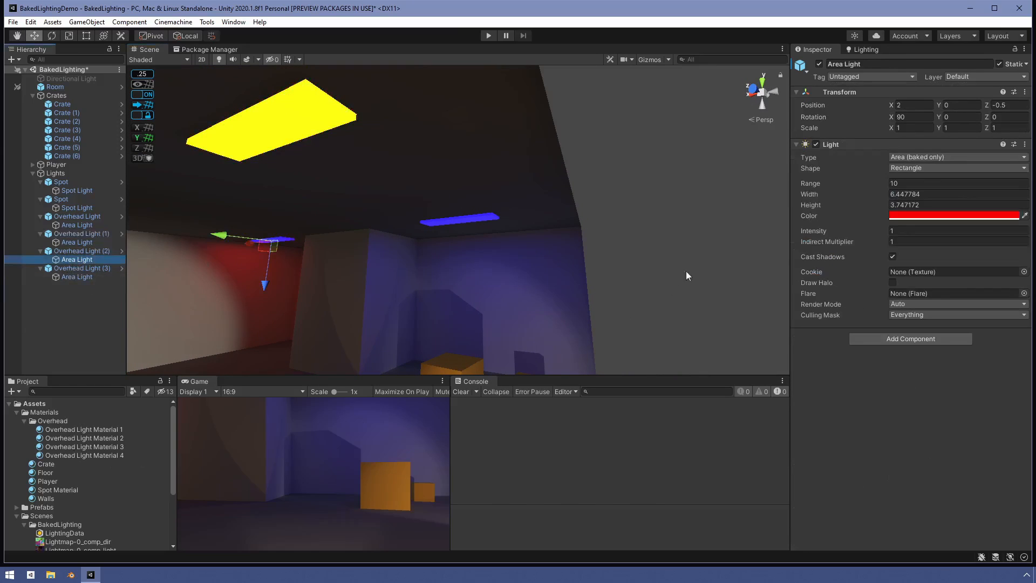
left_click(81, 250)
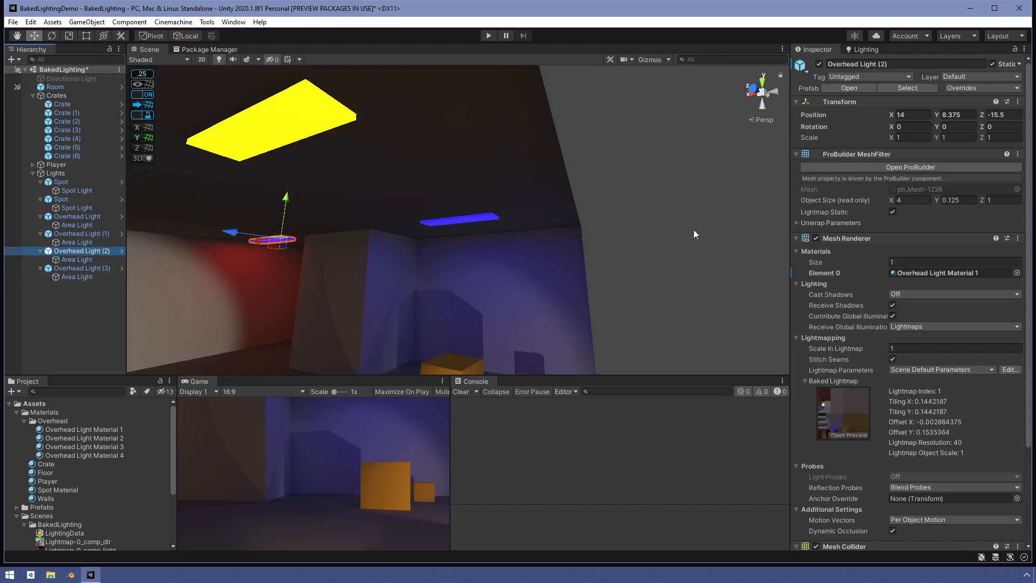
left_click(1017, 273)
left_click(948, 425)
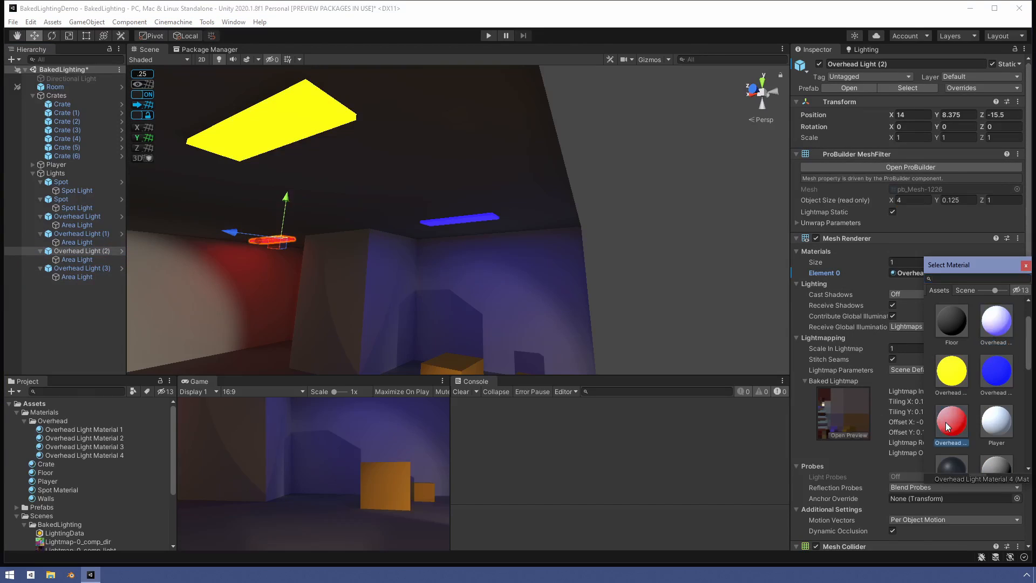
left_click(1026, 265)
Assign the red Overhead Light Material 4 to the remaining blue fixture in the red area, Overhead Light.
left_click_drag(323, 269, 226, 269, "alt")
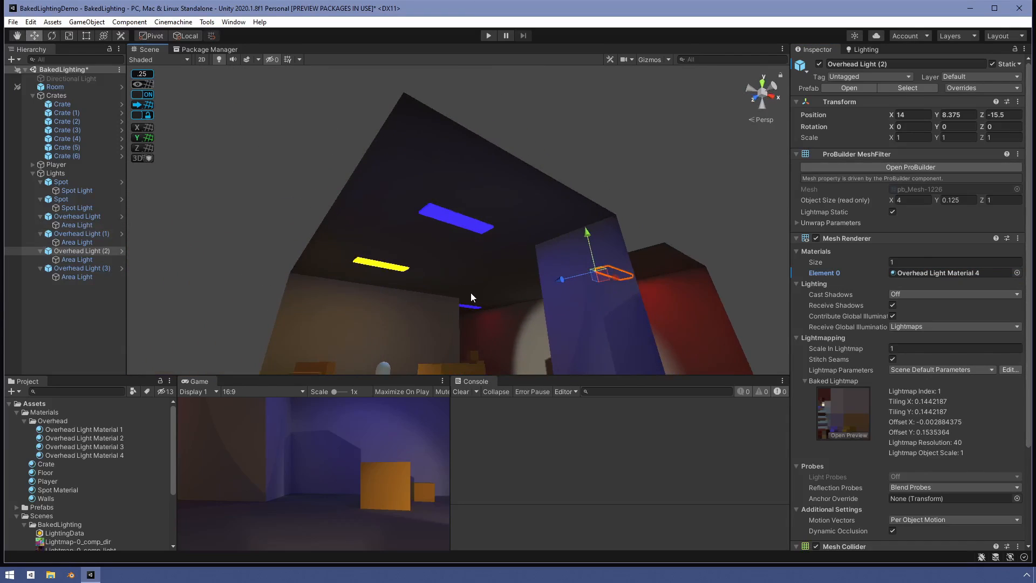
left_click(471, 307)
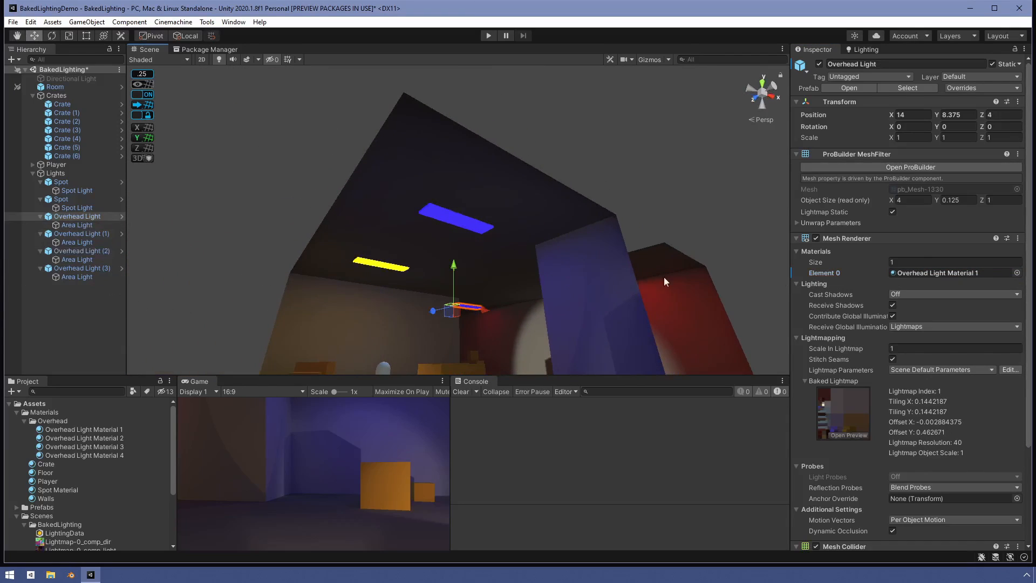
left_click(1017, 273)
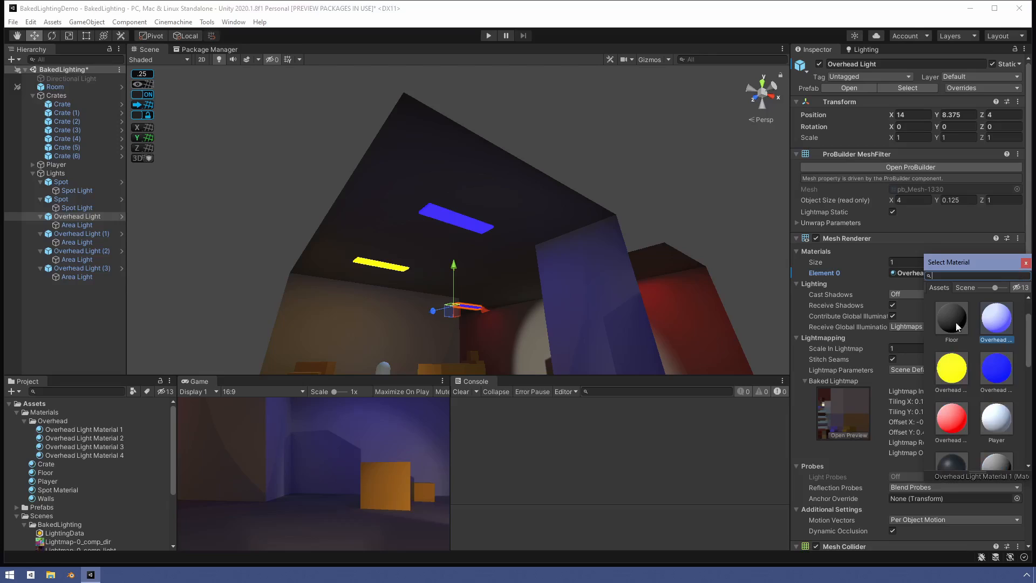
left_click(956, 417)
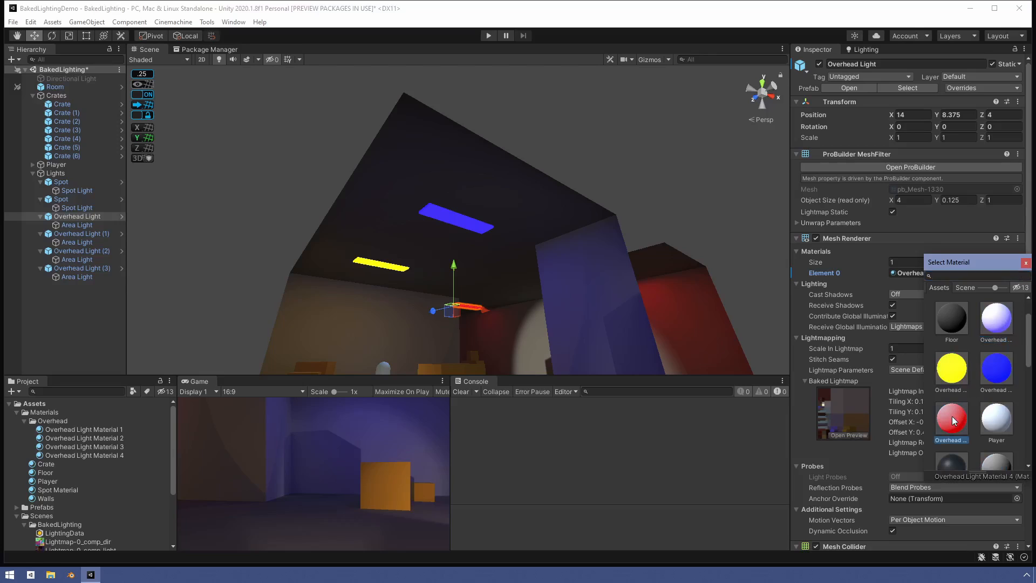
left_click(1025, 263)
Set the light mode of both Spot Light objects under the two Spot fixtures to Realtime.
left_click_drag(620, 274, 610, 435, "alt")
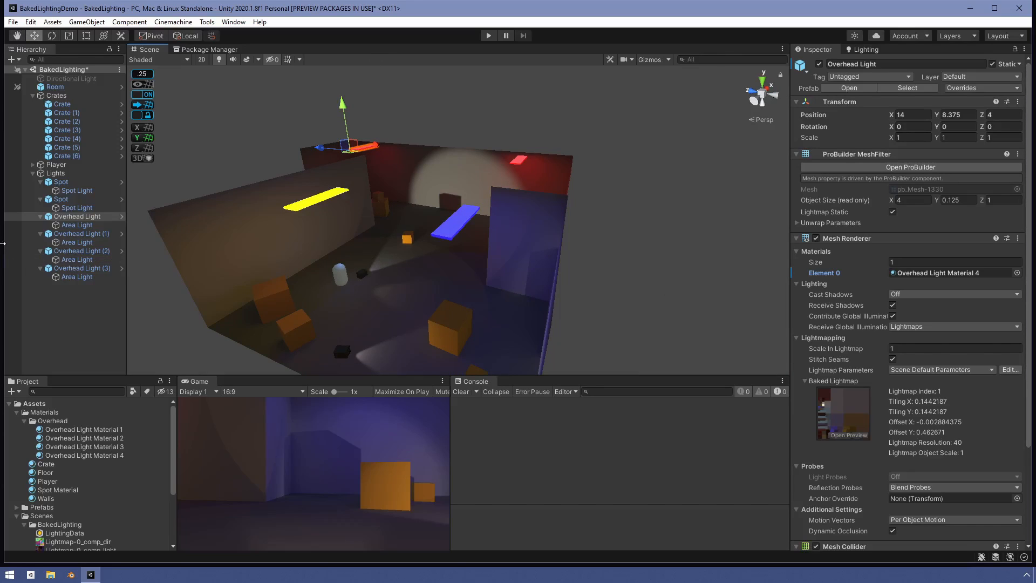
left_click(67, 192)
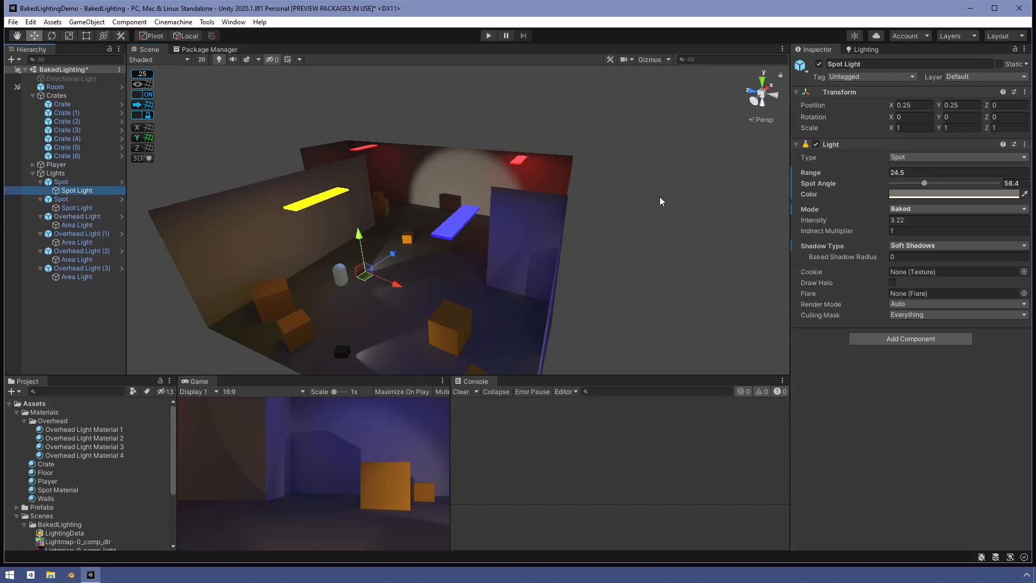
left_click(936, 210)
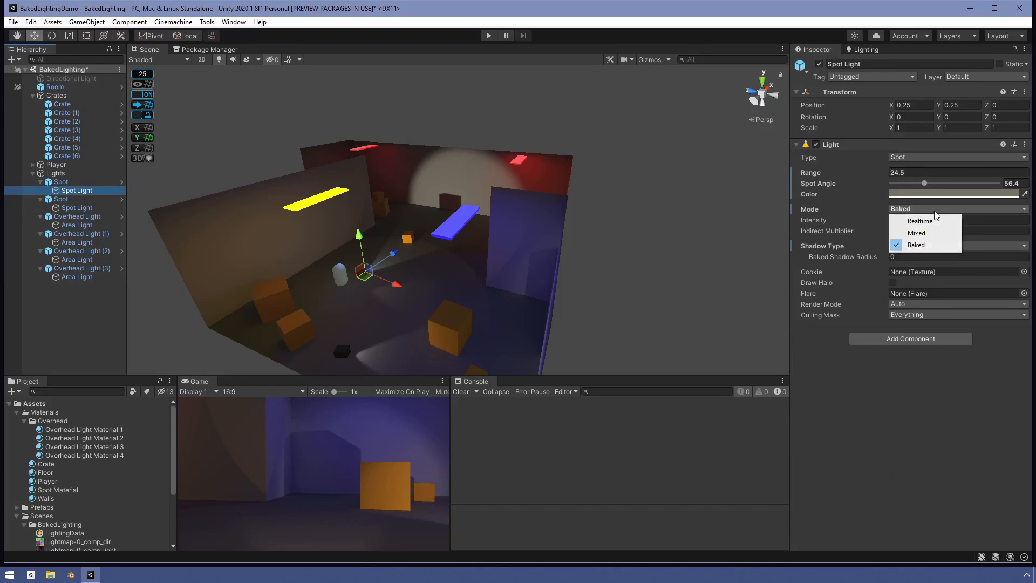
left_click(936, 222)
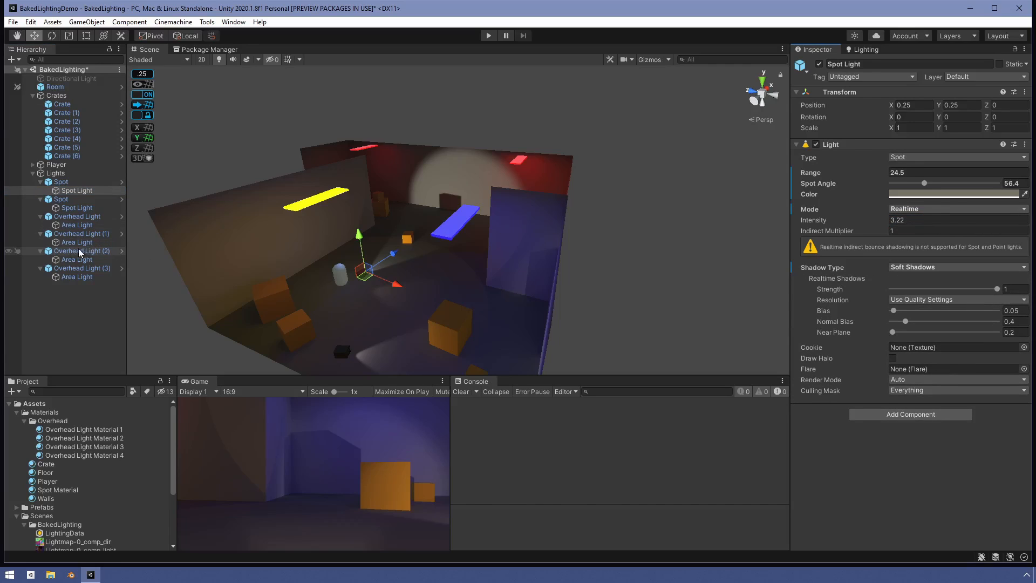
left_click(75, 209)
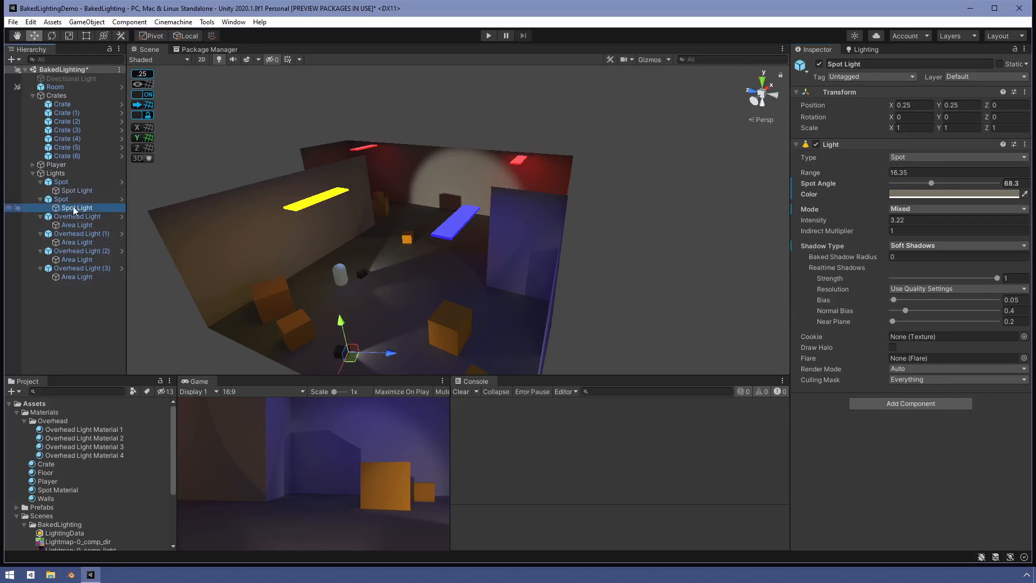
left_click(918, 208)
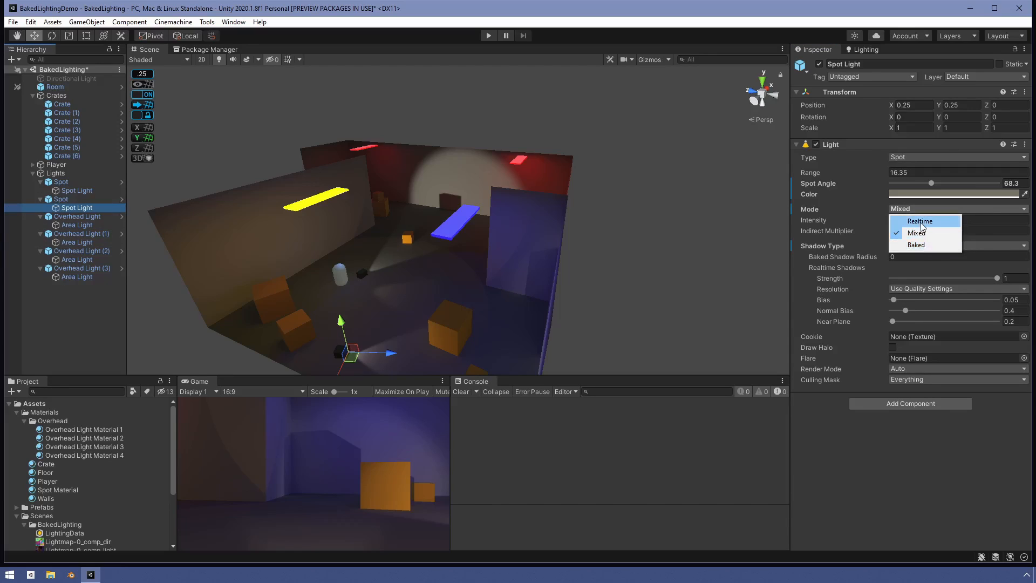
left_click(922, 221)
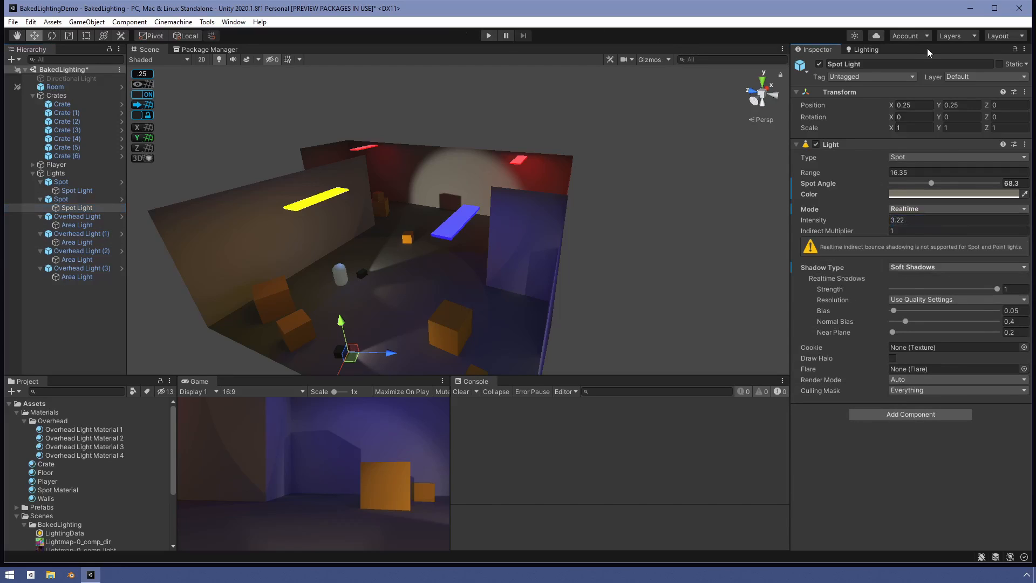
Clear the scene's baked lighting data and generate the lighting again with the current lightmapping settings.
left_click(866, 50)
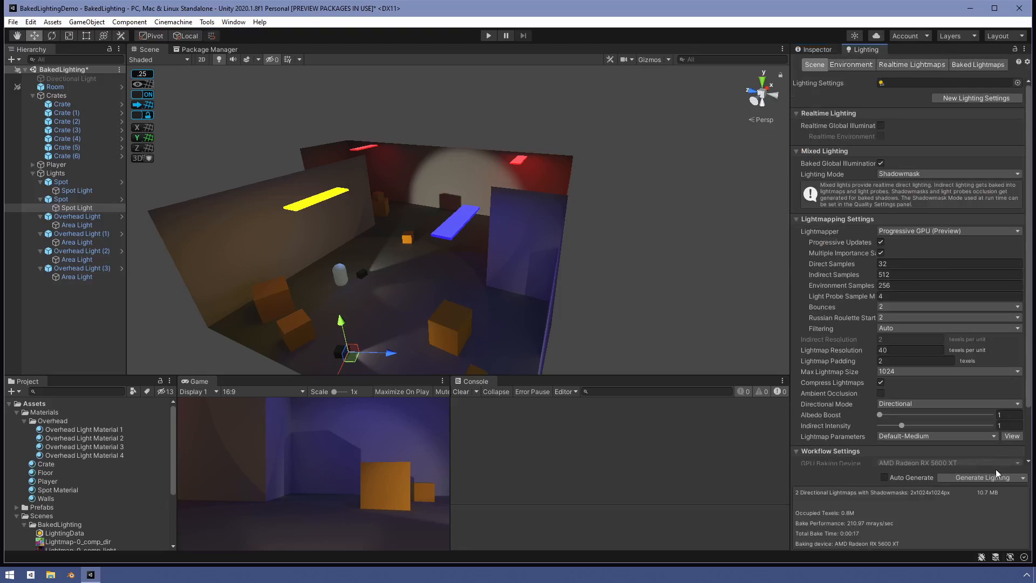
left_click(1022, 477)
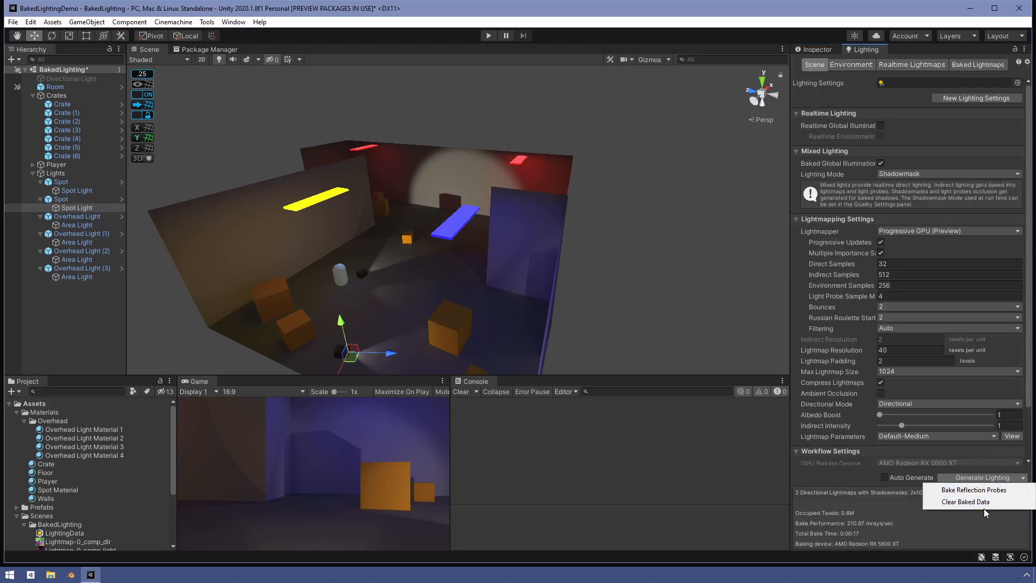
left_click(983, 505)
left_click(979, 475)
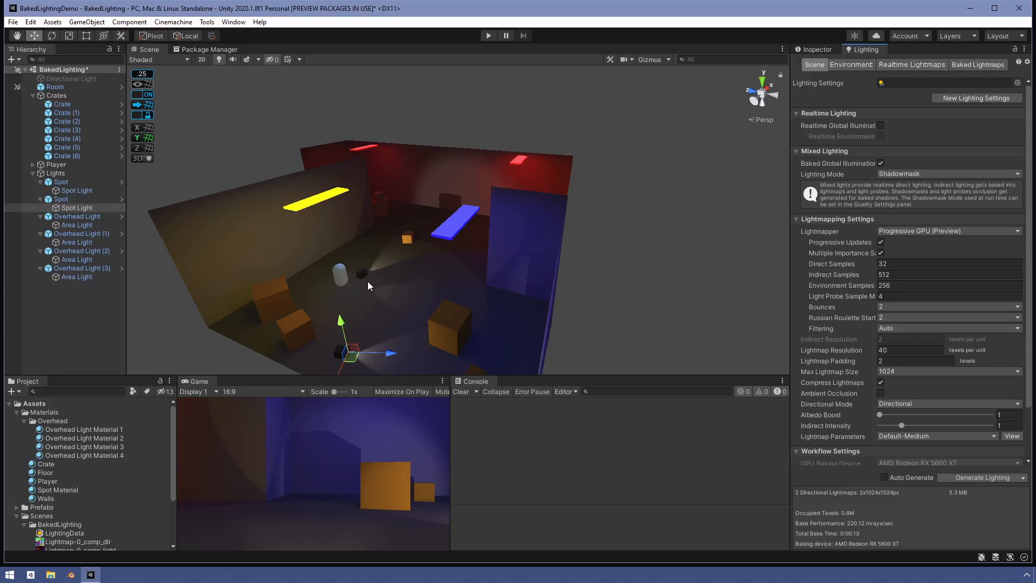
Examine the rebaked room from below and above, comparing the yellow, blue and red overhead fixtures with the light on nearby surfaces.
left_click_drag(368, 281, 286, 248, "alt")
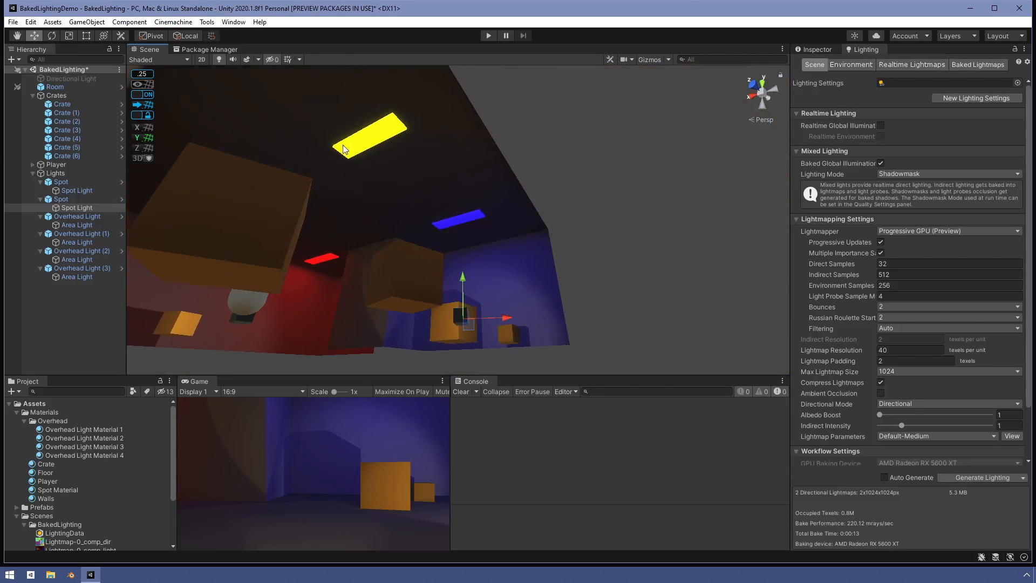
scroll(361, 138, "up", 2)
middle_click_drag(362, 139, 388, 193)
scroll(387, 193, "up", 3)
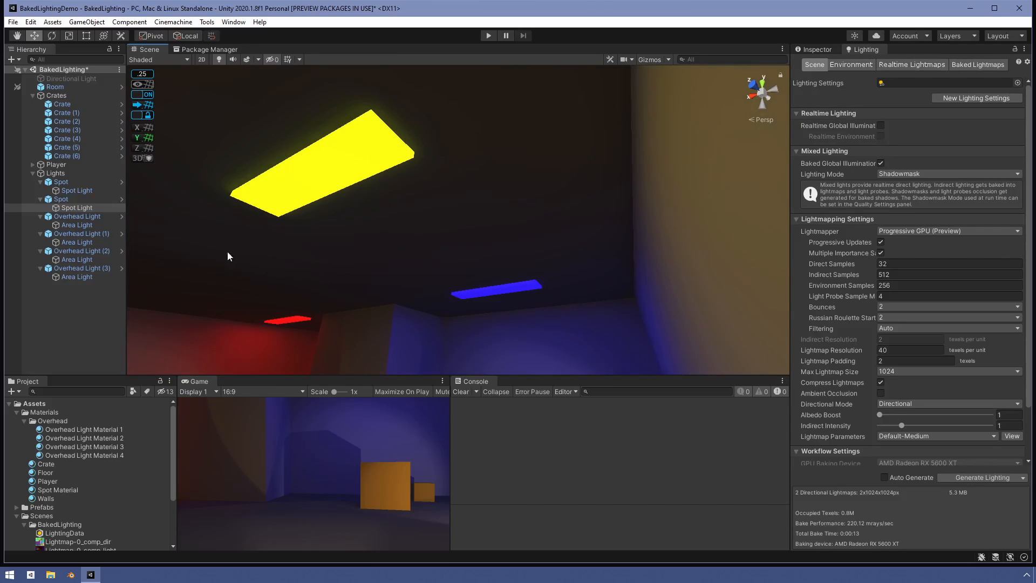
scroll(278, 212, "up", 2)
scroll(278, 213, "down", 6)
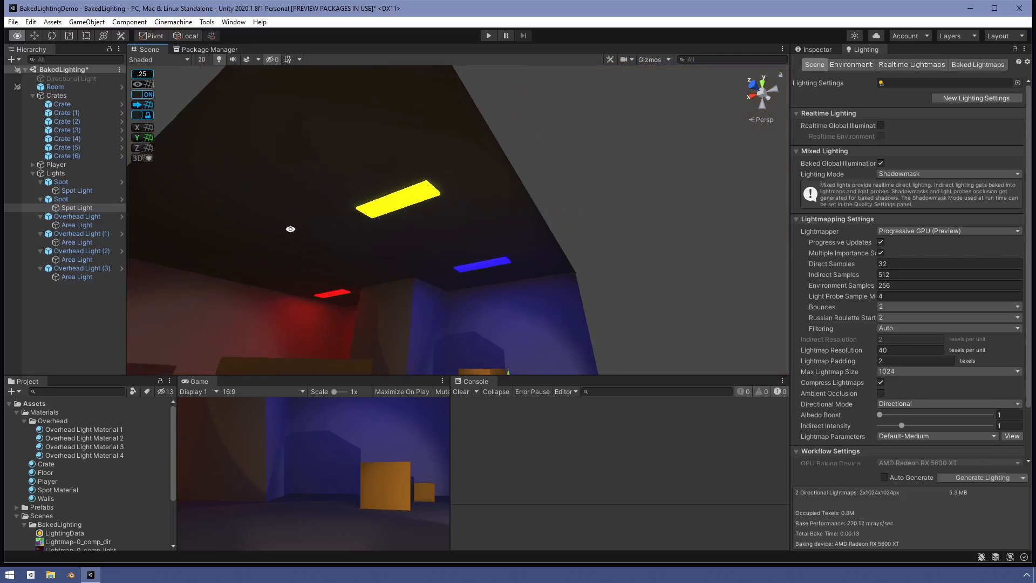
left_click_drag(290, 229, 998, 408, "alt")
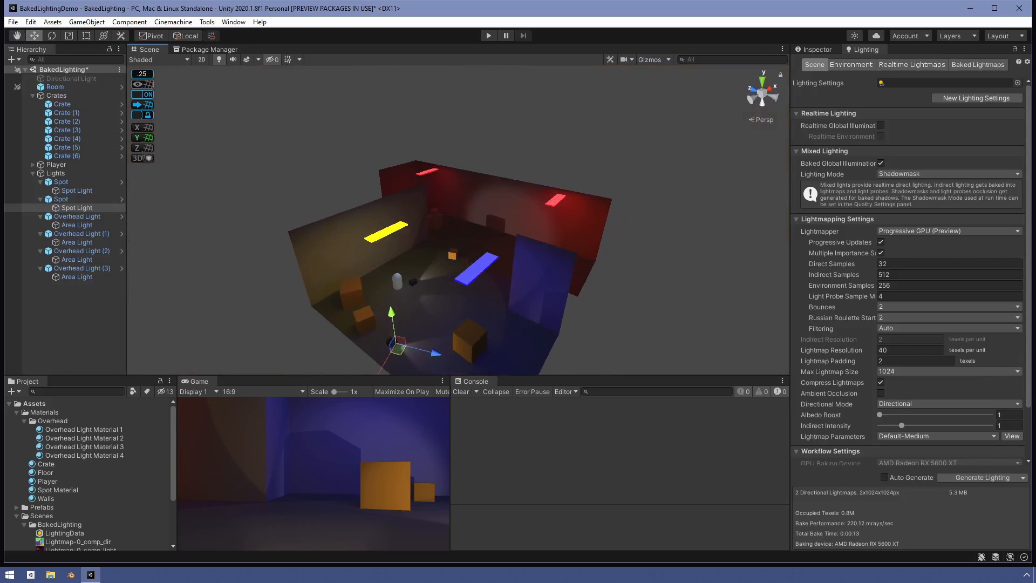